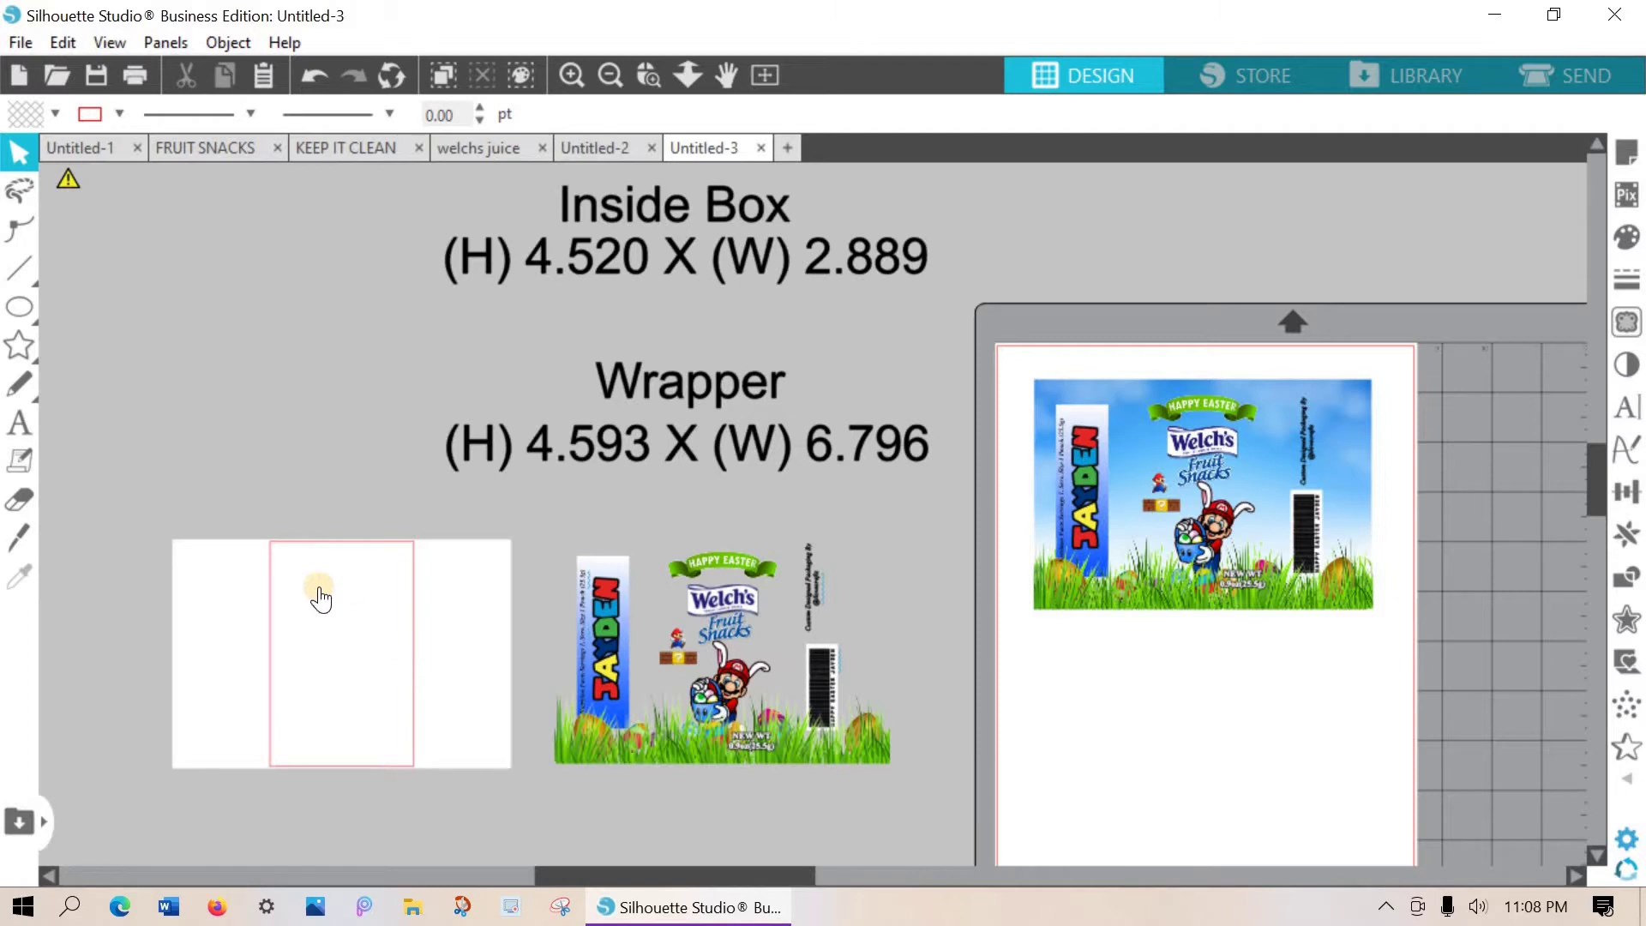
Draw a vertical line about 5.35 in long and place it above the white wrapper rectangle, beside the size notes.
{"action": "left_click", "coordinate": [28, 266]}
{"action": "left_click", "coordinate": [59, 269]}
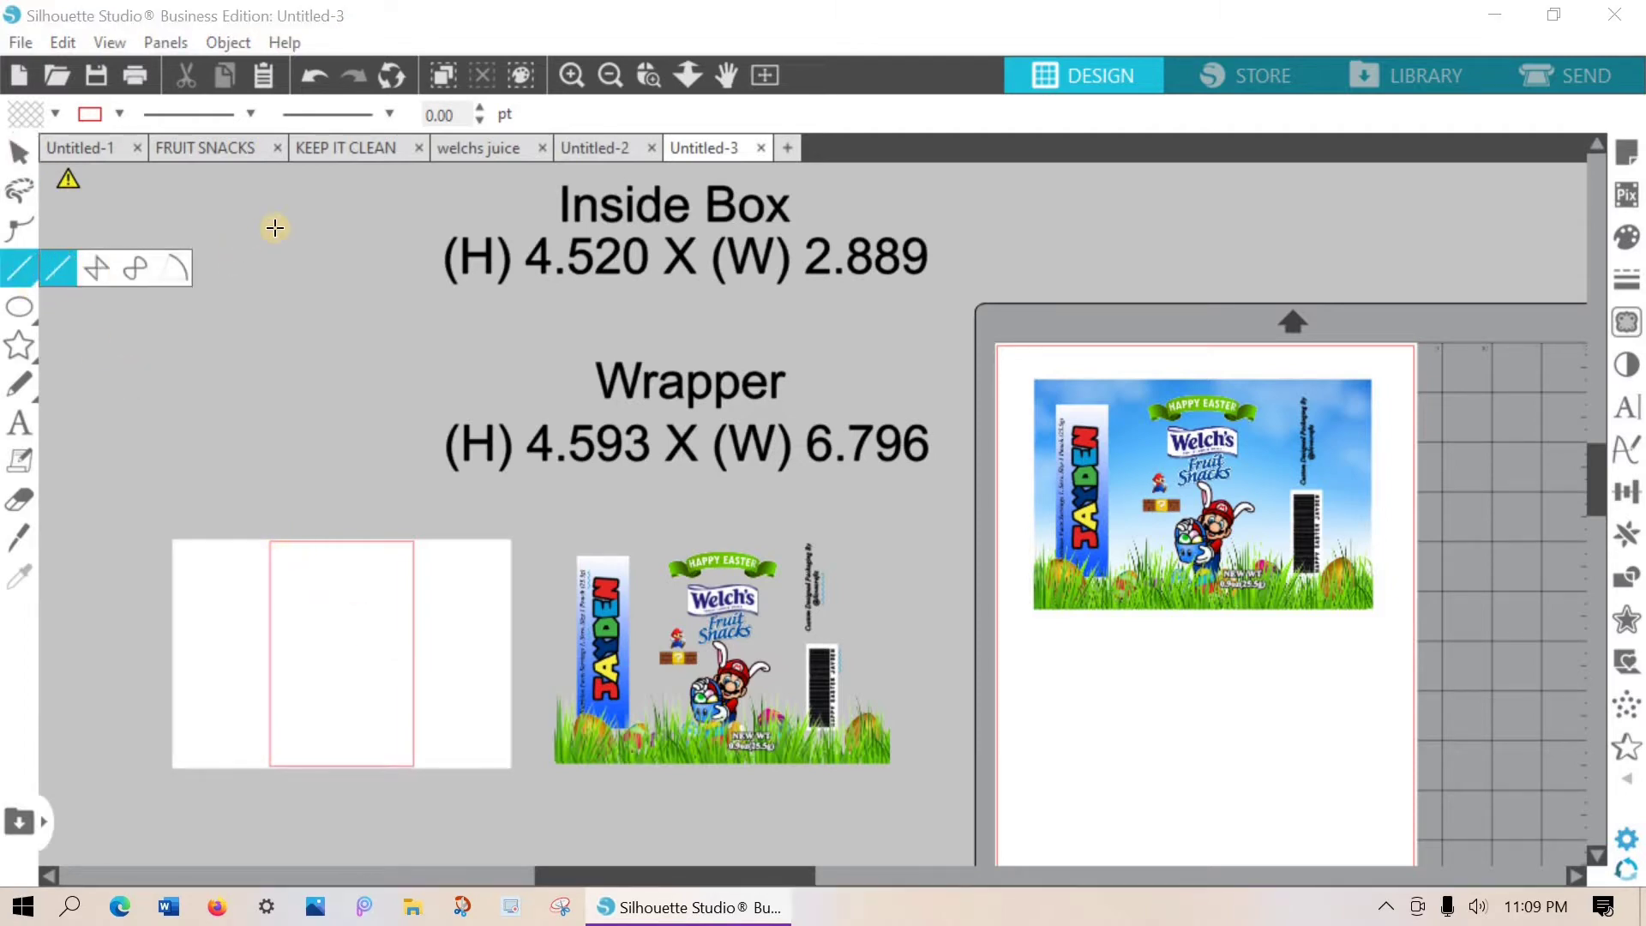
{"action": "left_click_drag", "start_coordinate": [280, 206], "coordinate": [280, 473]}
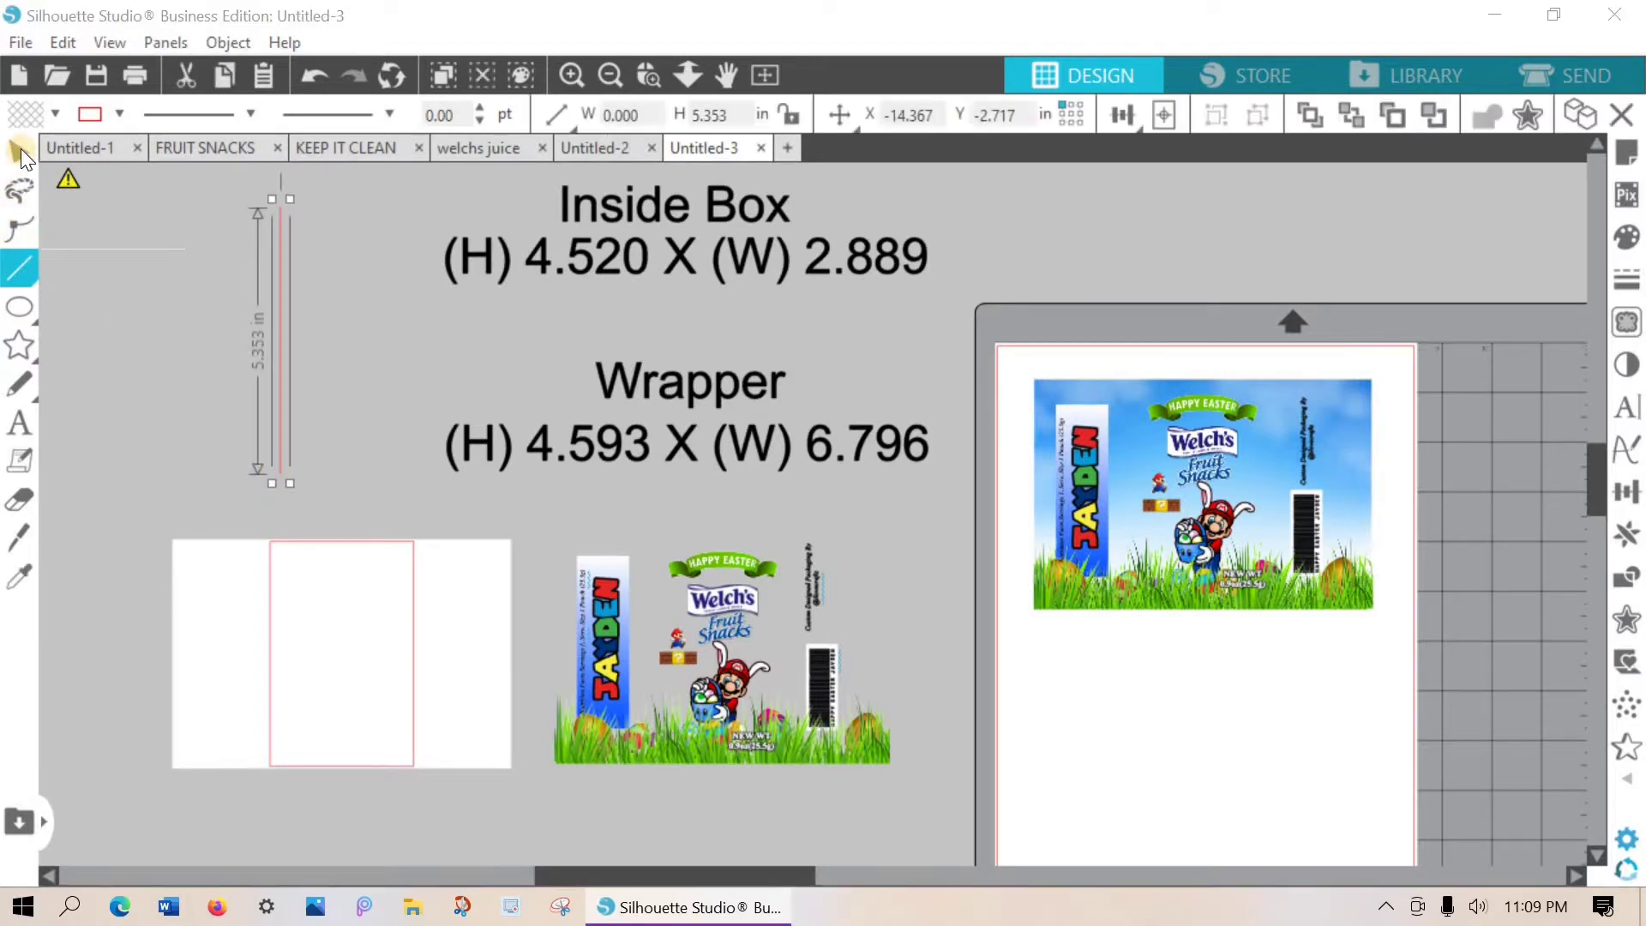
{"action": "left_click", "coordinate": [167, 237]}
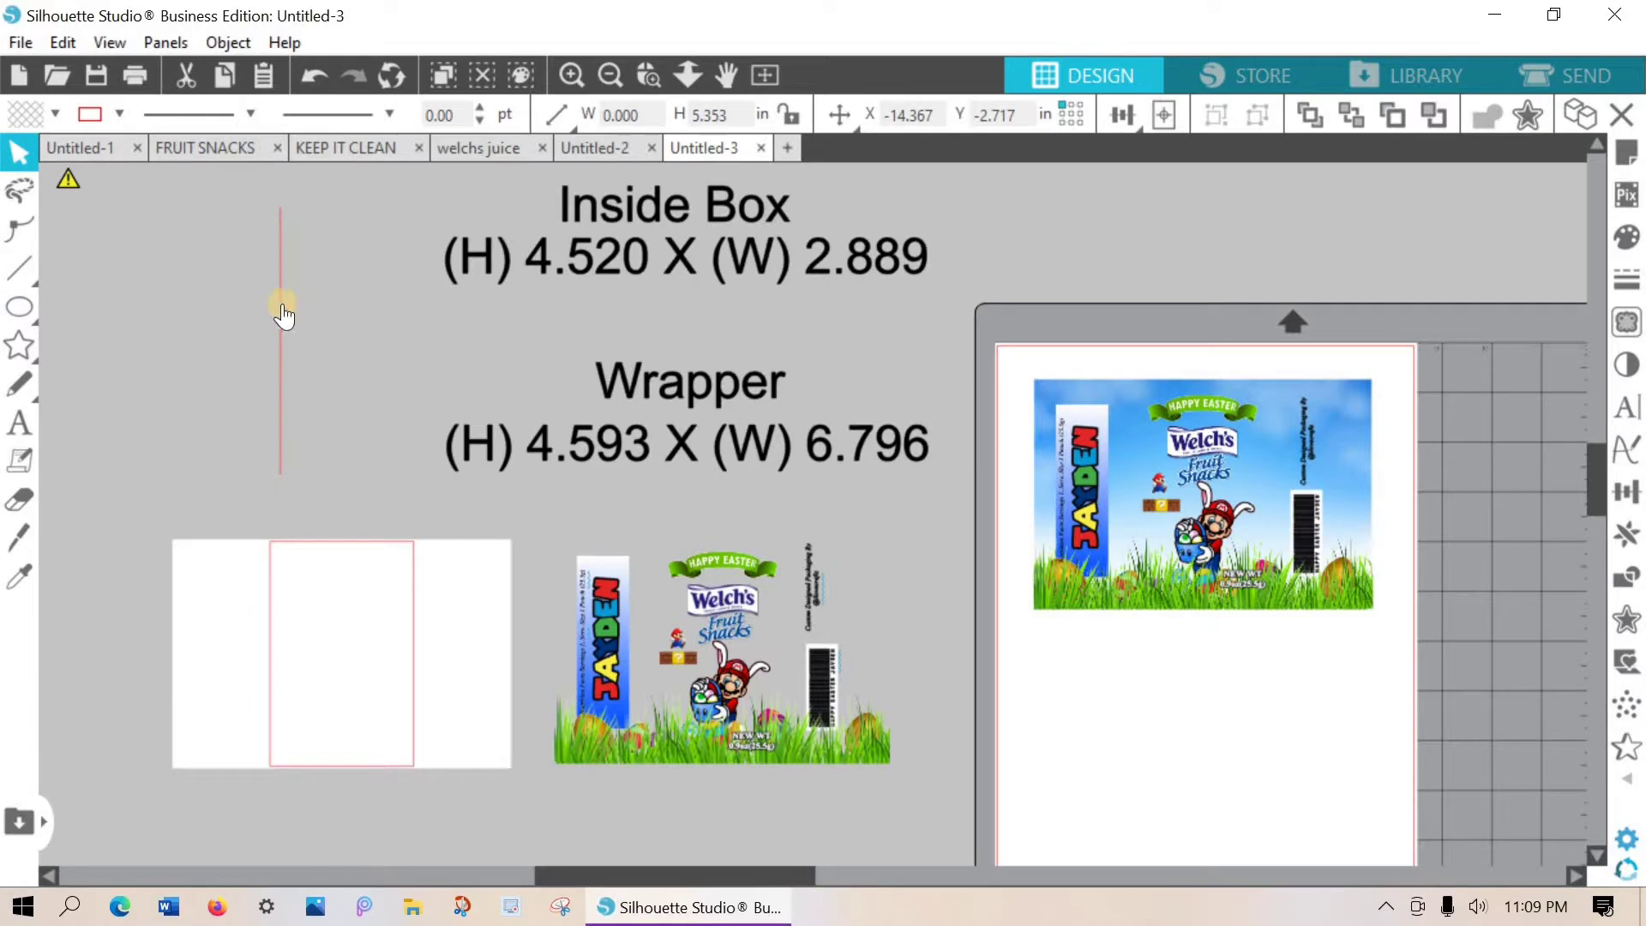
{"action": "left_click_drag", "start_coordinate": [280, 313], "coordinate": [265, 641]}
{"action": "left_click_drag", "start_coordinate": [257, 338], "coordinate": [259, 283]}
Shift the white wrapper rectangle slightly down and left, and move the red inside-box outline slightly toward it.
{"action": "left_click", "coordinate": [270, 619]}
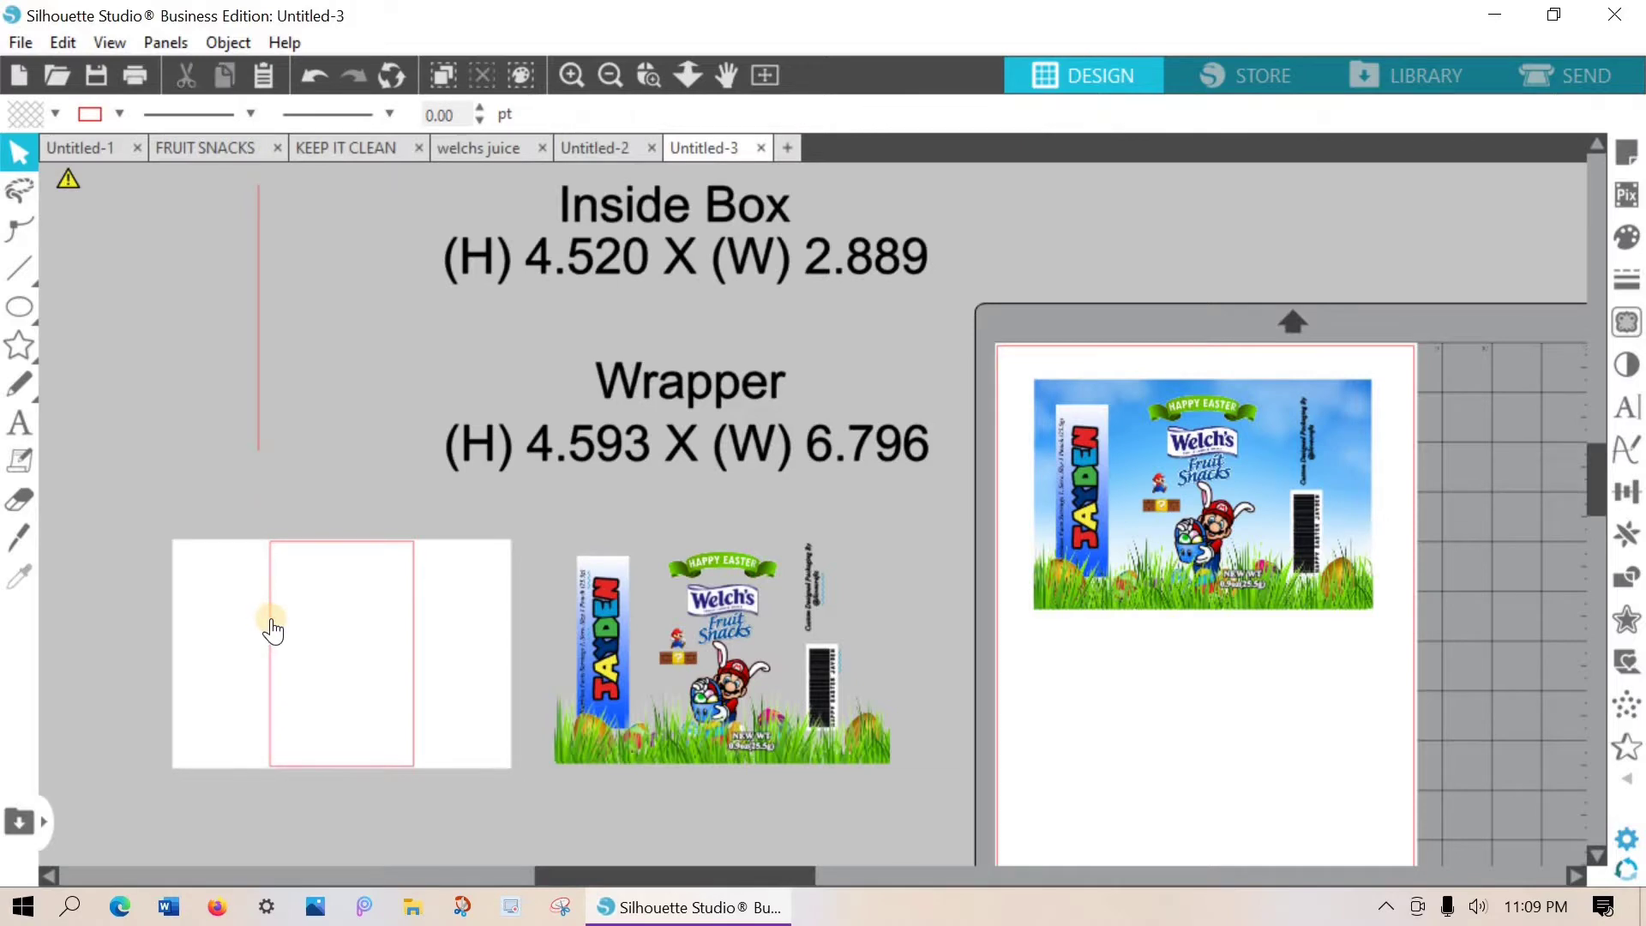
{"action": "left_click", "coordinate": [271, 619]}
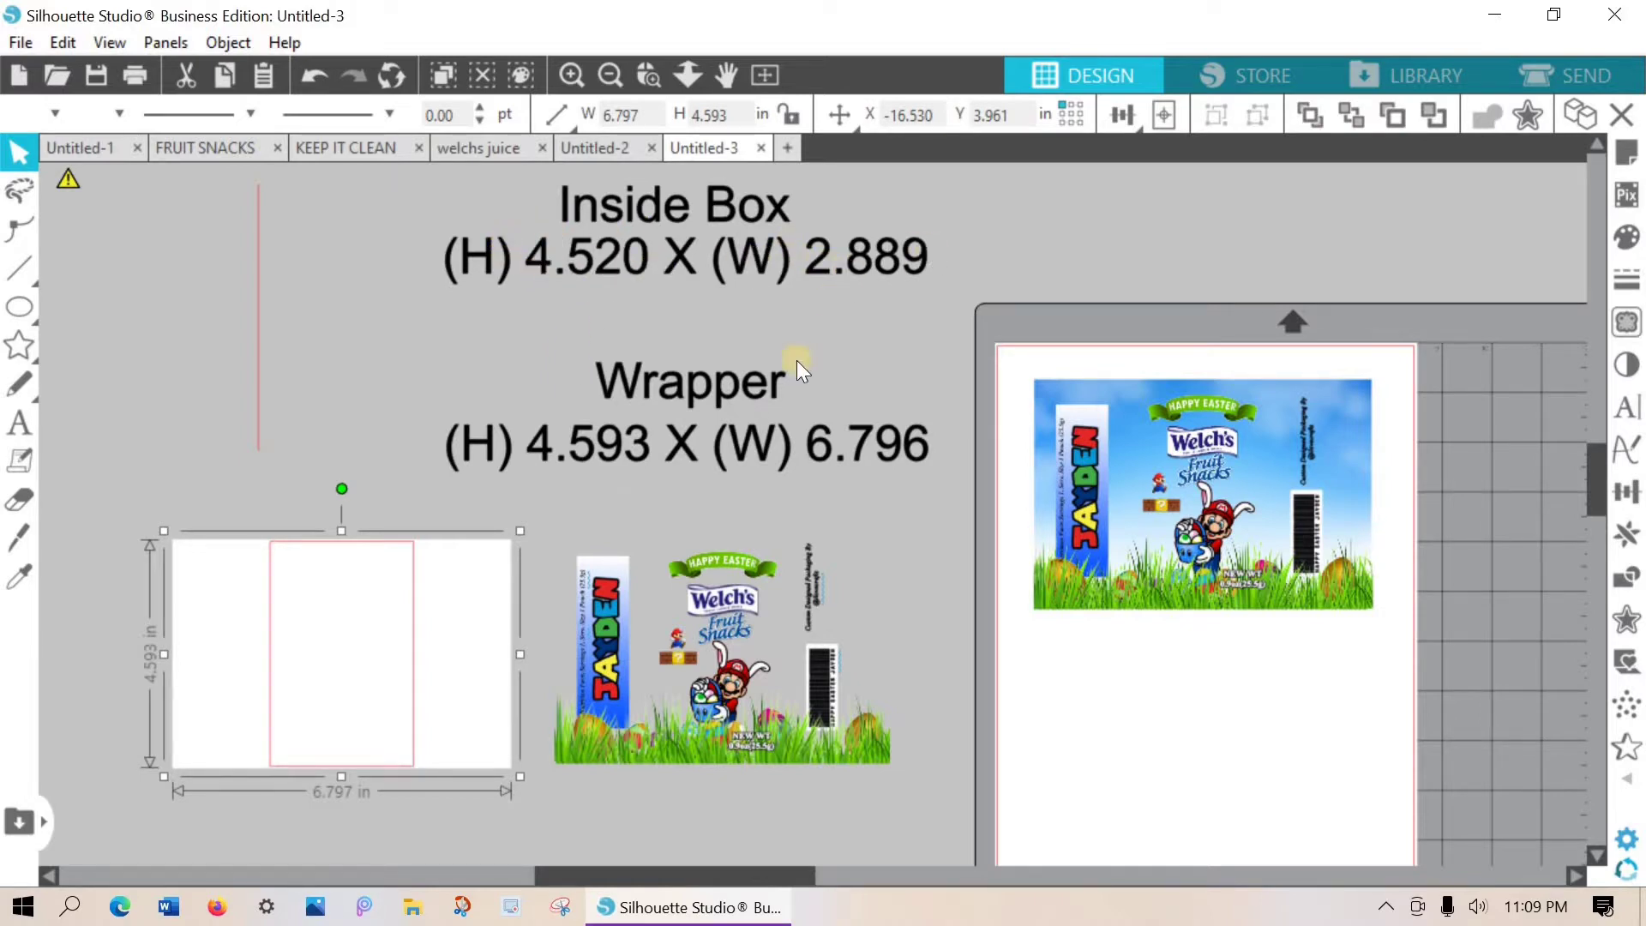
{"action": "mouse_move", "coordinate": [459, 588]}
{"action": "left_mouse_down"}
{"action": "mouse_move", "coordinate": [467, 519]}
{"action": "mouse_move", "coordinate": [448, 599]}
{"action": "left_mouse_up"}
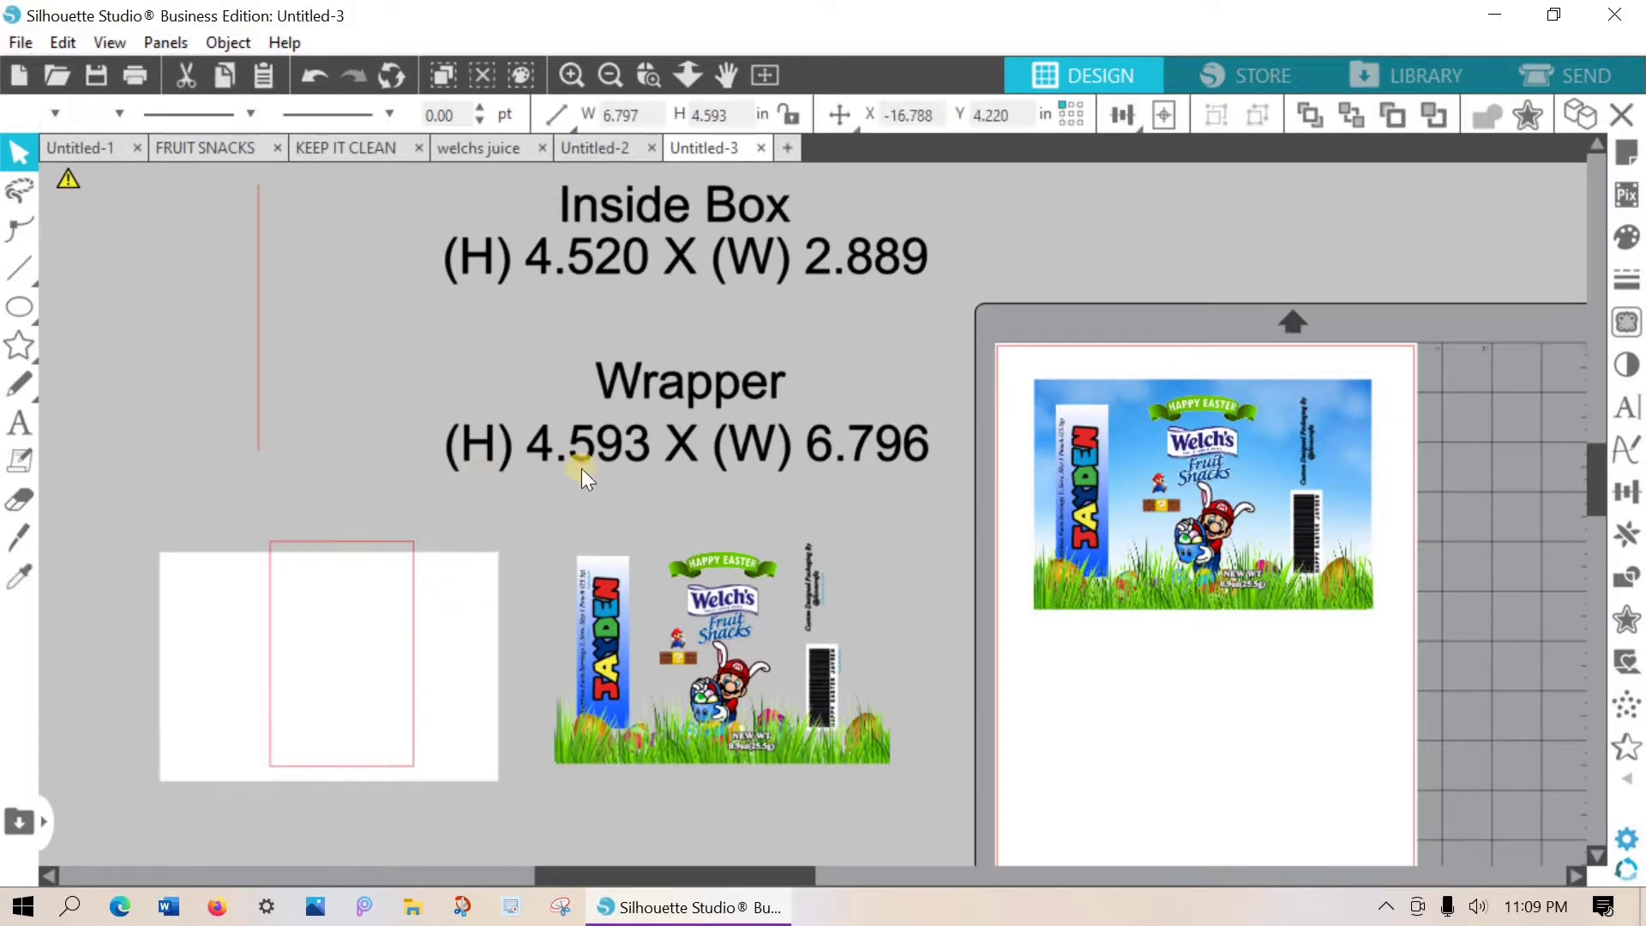
{"action": "left_click", "coordinate": [809, 477]}
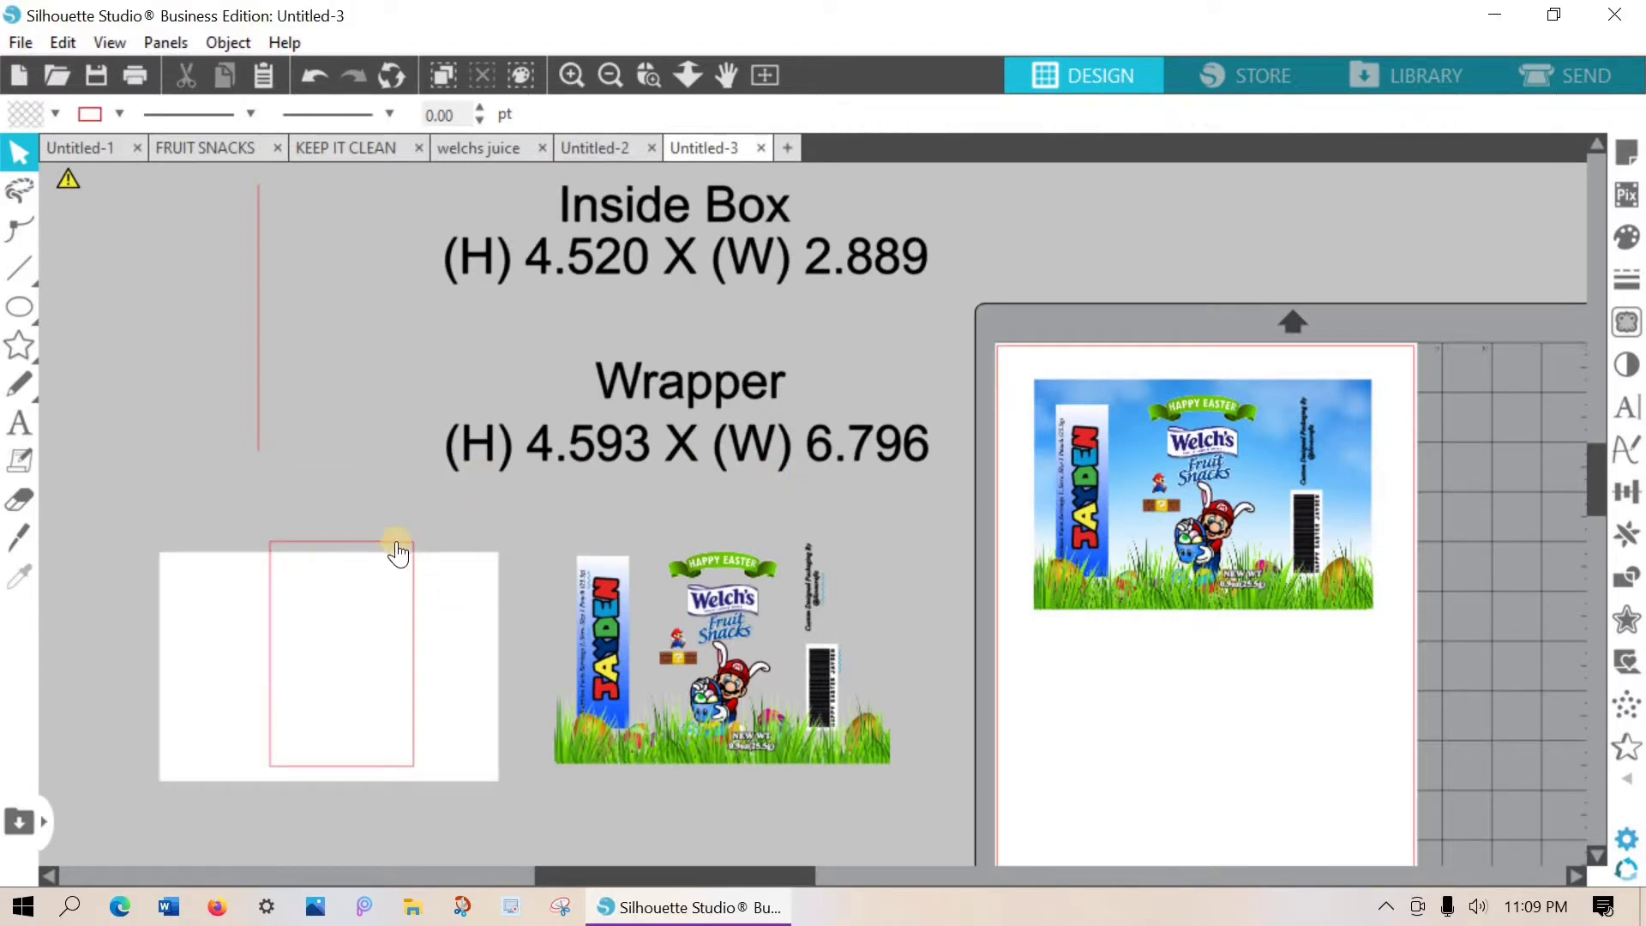
{"action": "left_click_drag", "start_coordinate": [395, 542], "coordinate": [385, 546]}
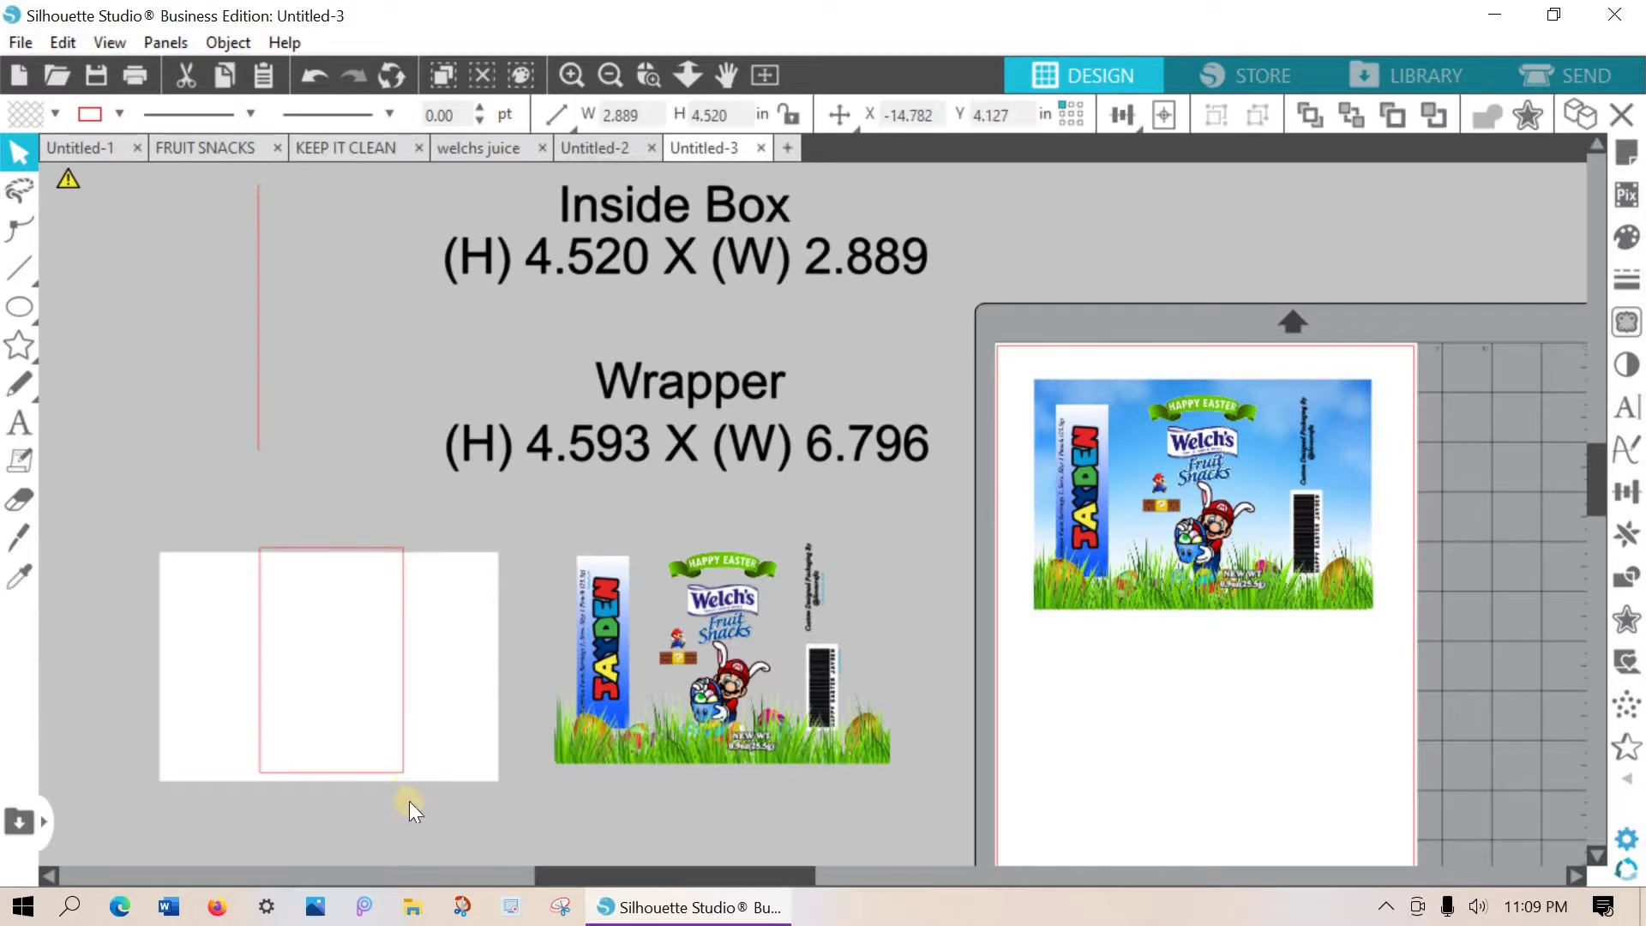
Align the red inside-box outline and the white wrapper rectangle to each other's horizontal center and vertical middle.
{"action": "left_click", "coordinate": [250, 621], "text": "shift"}
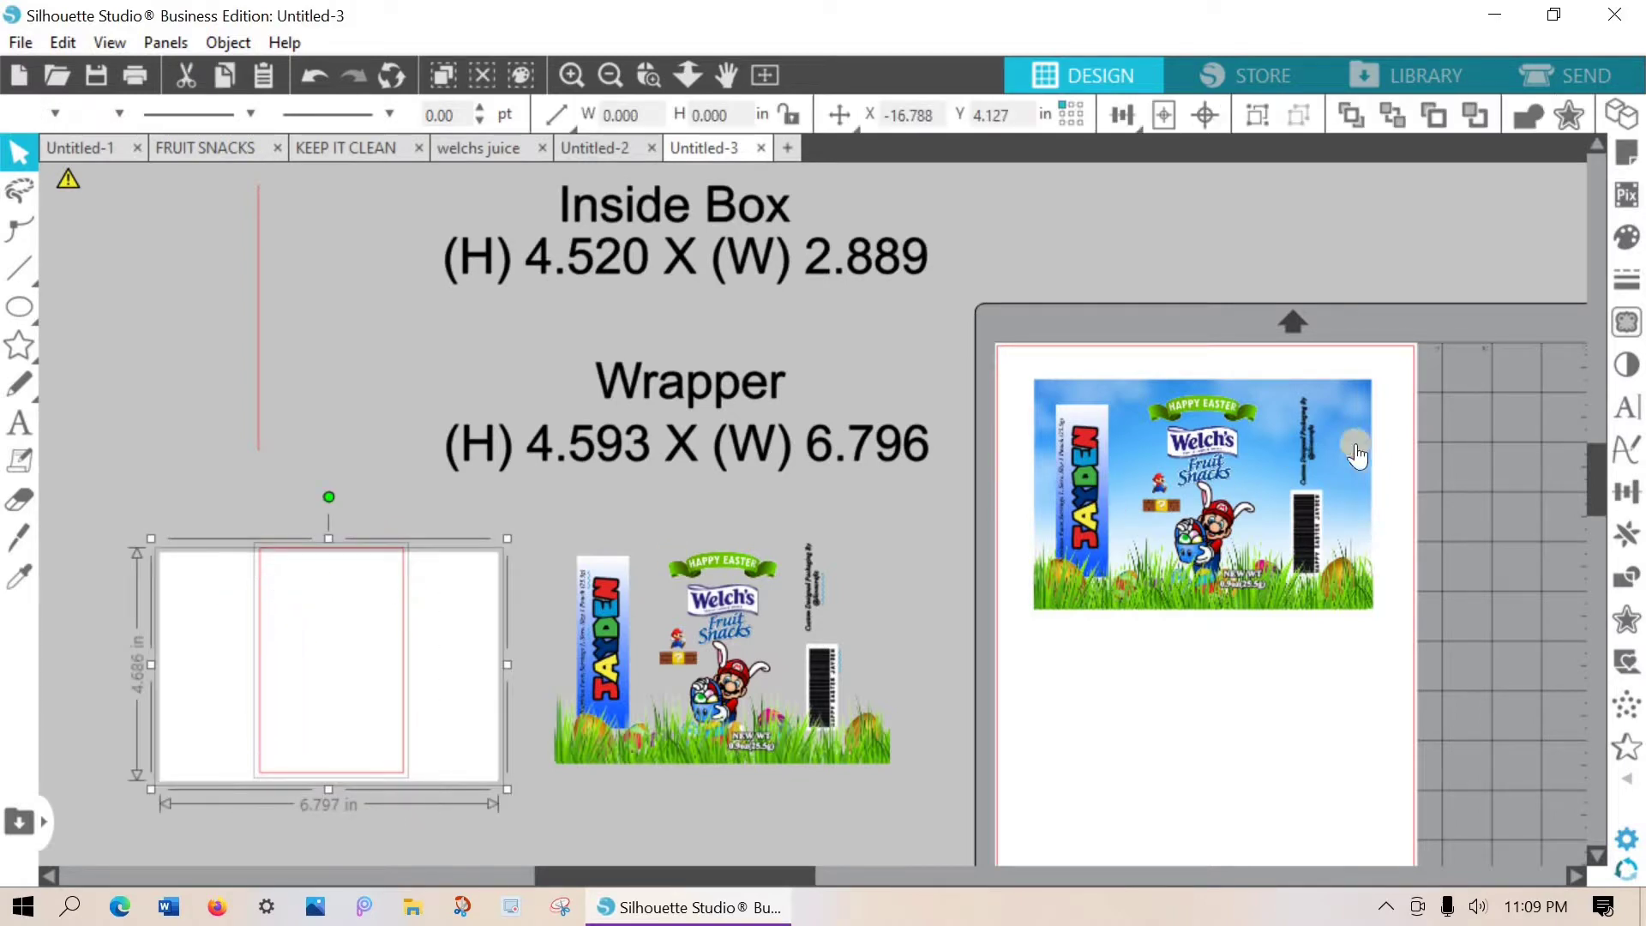
{"action": "left_click", "coordinate": [1626, 492]}
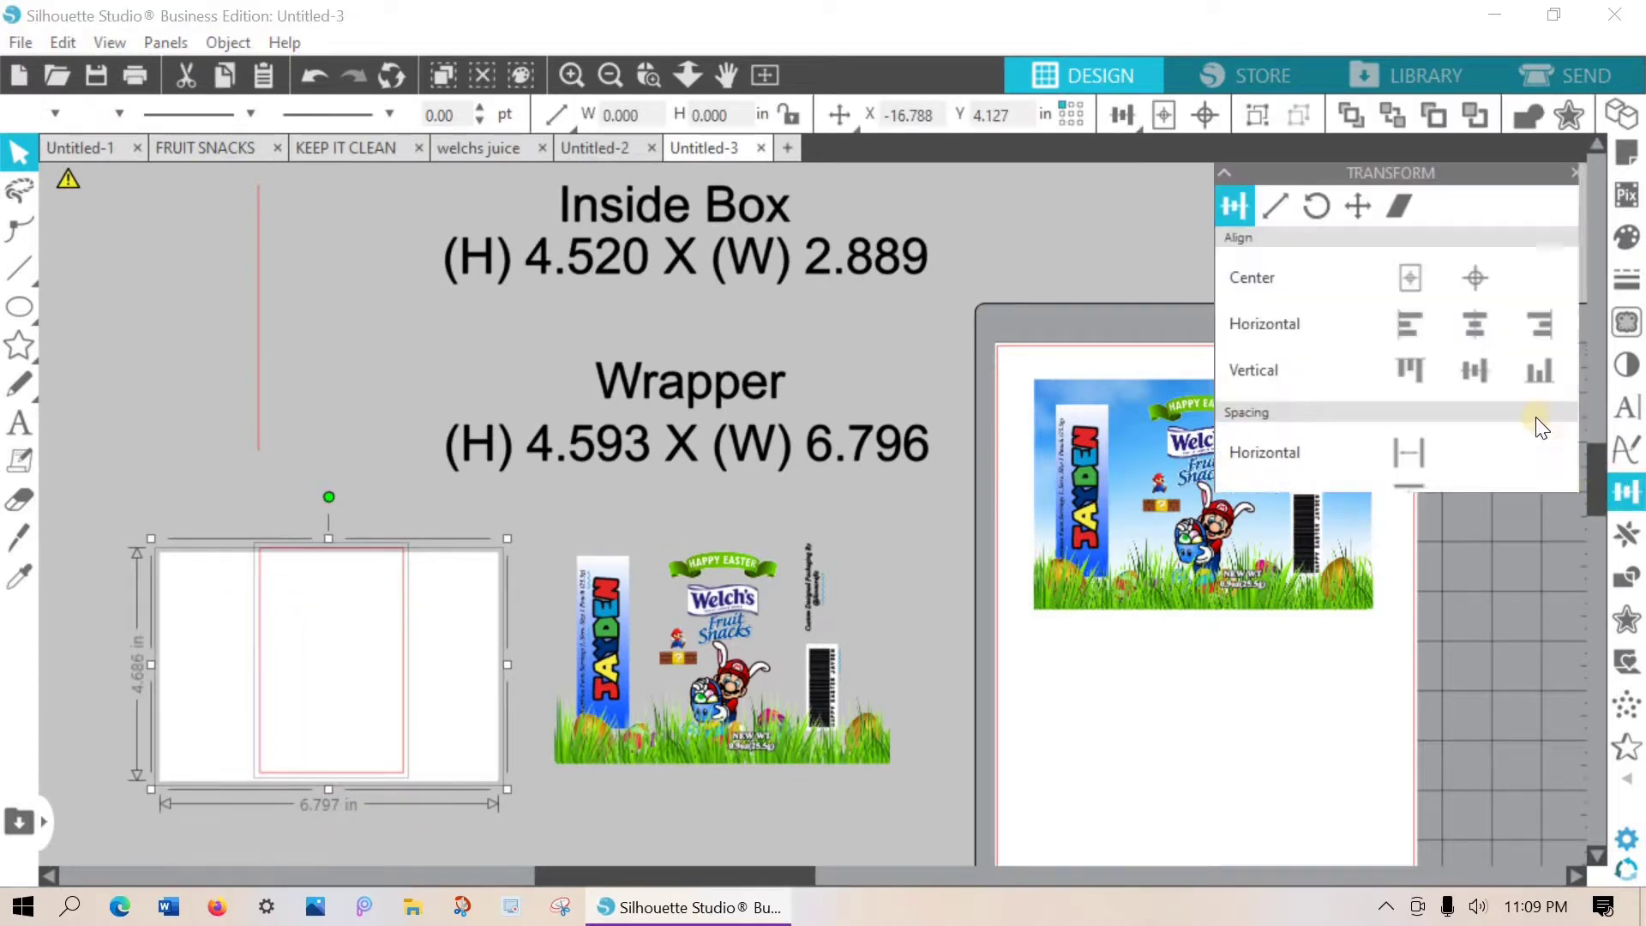
{"action": "left_click", "coordinate": [1474, 322]}
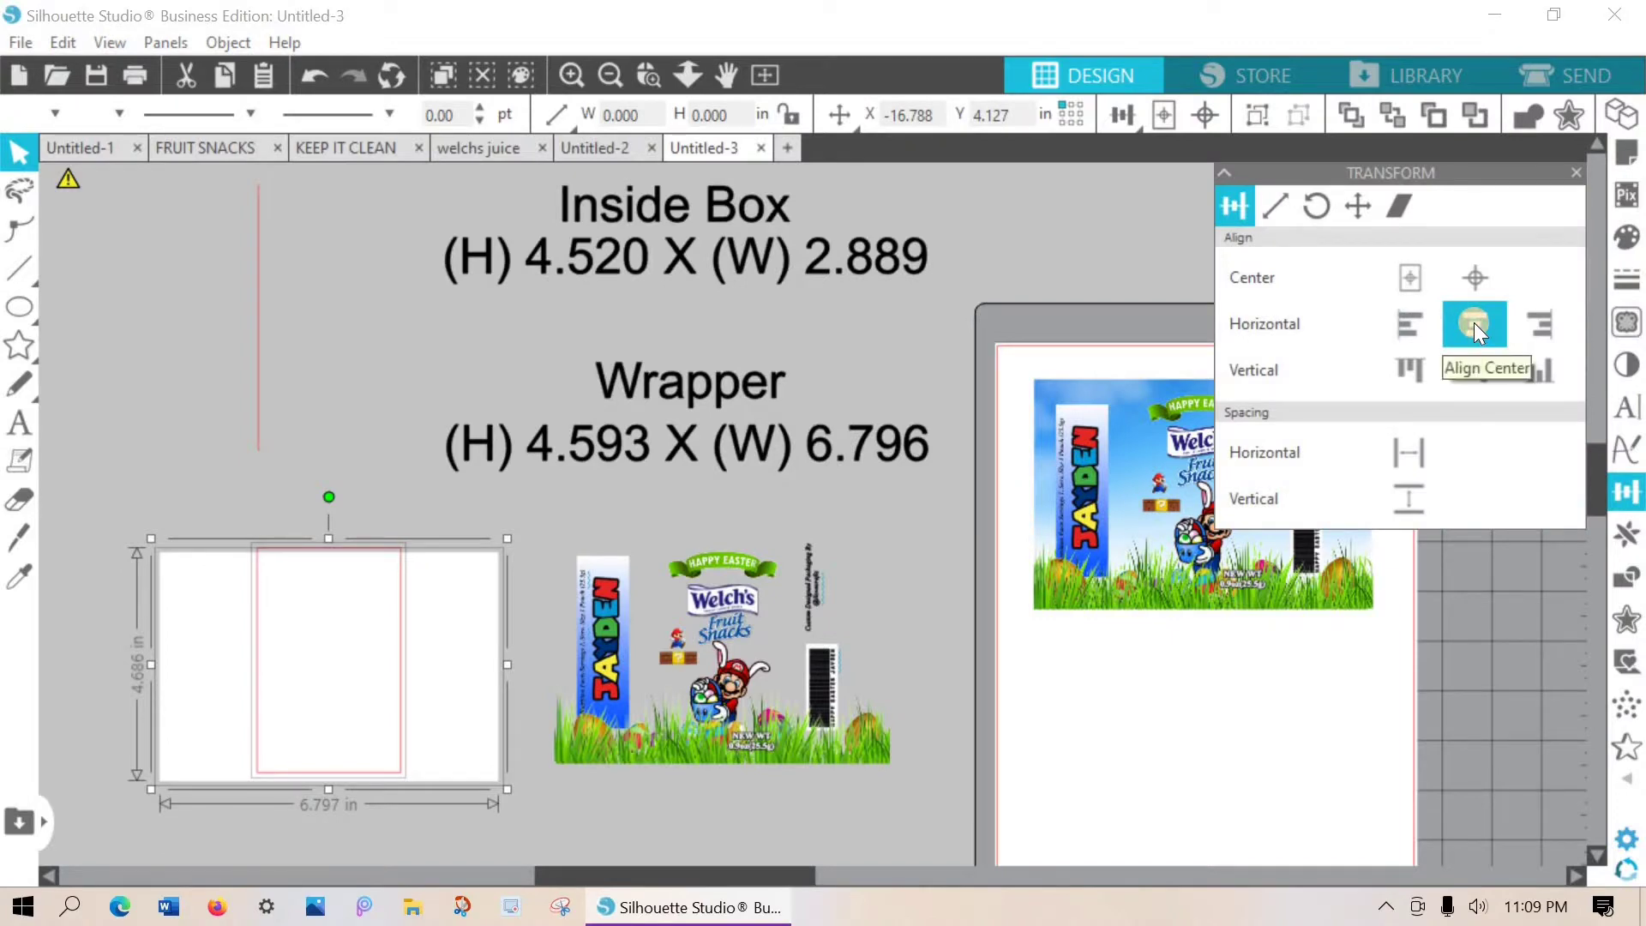
{"action": "left_click", "coordinate": [1476, 369]}
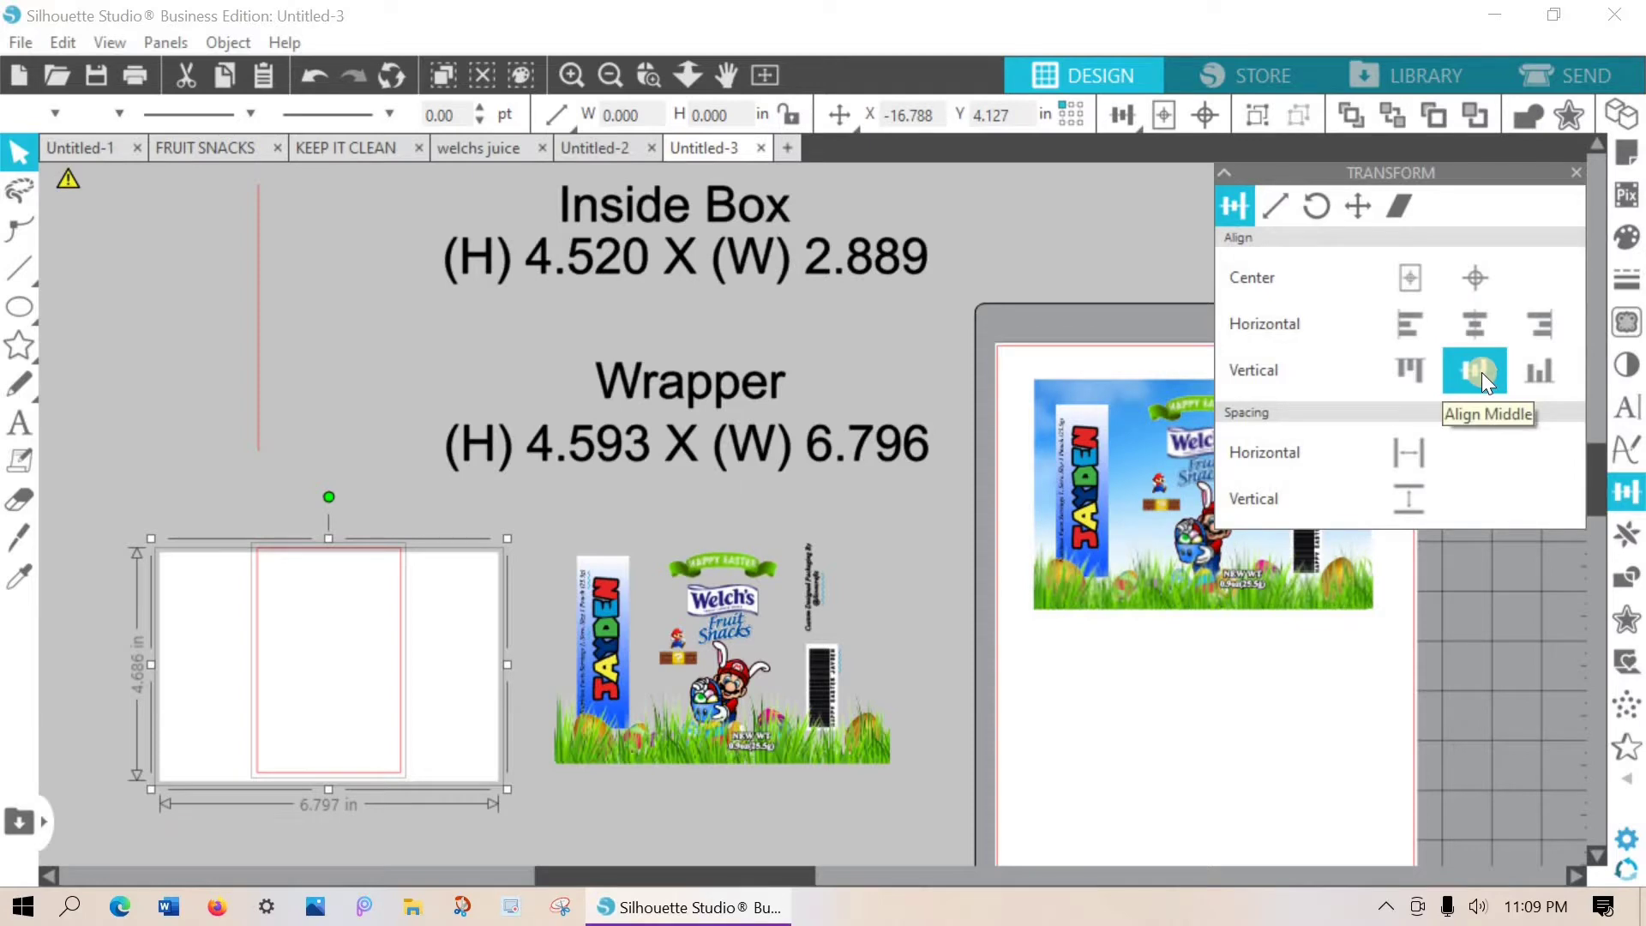
{"action": "left_click", "coordinate": [1481, 372]}
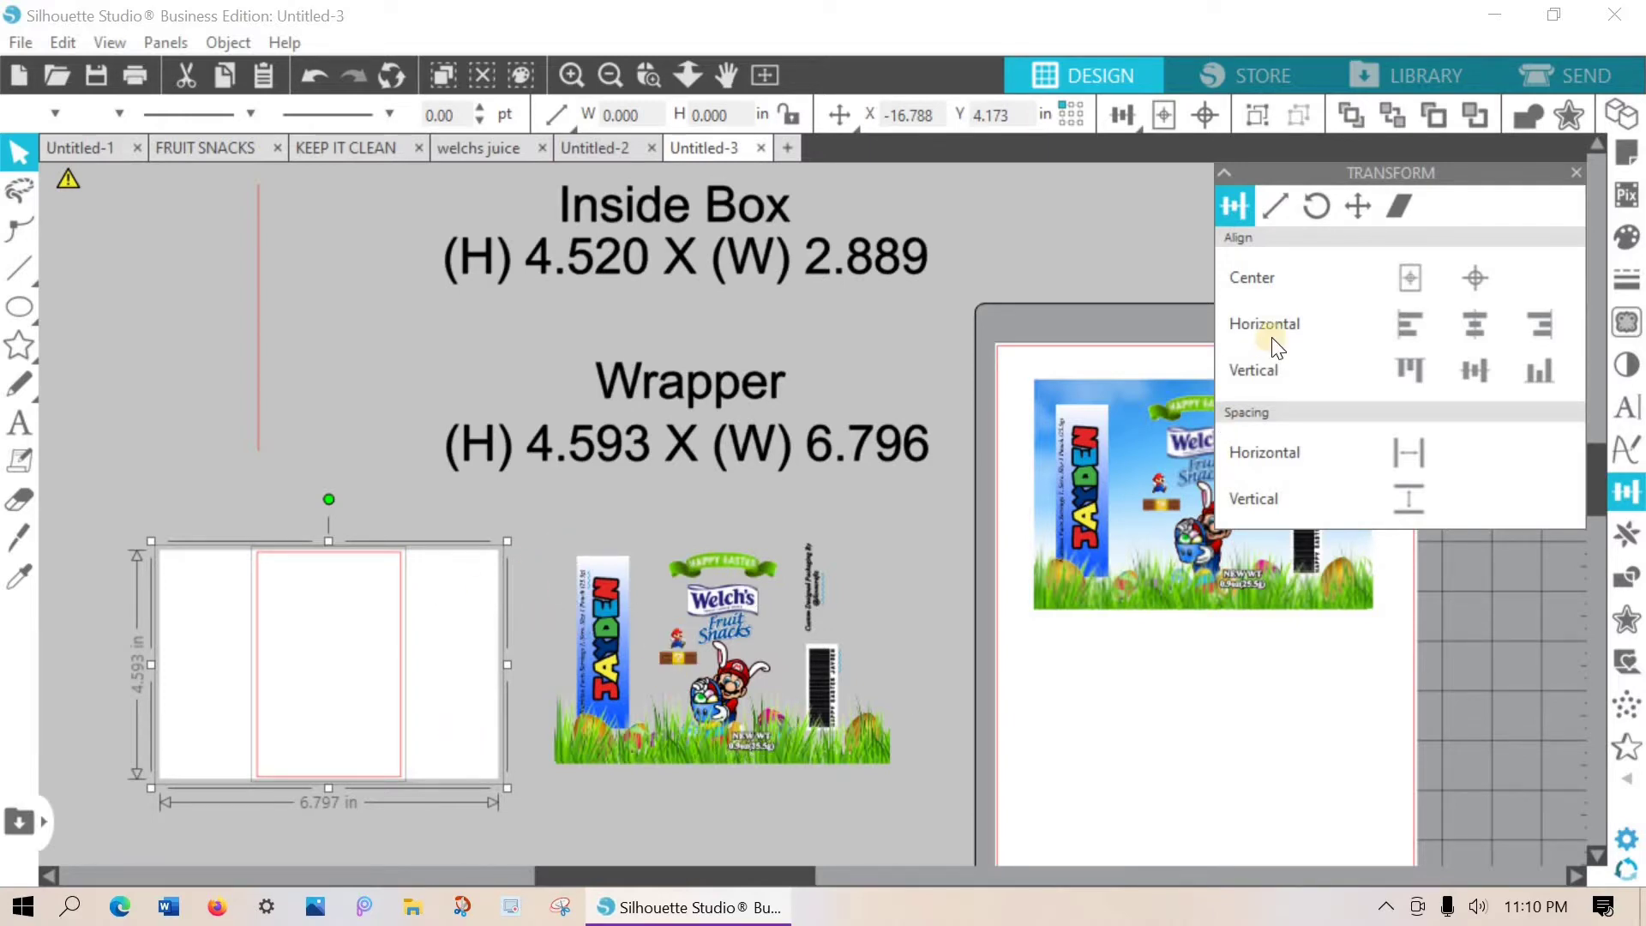
{"action": "left_click", "coordinate": [1576, 175]}
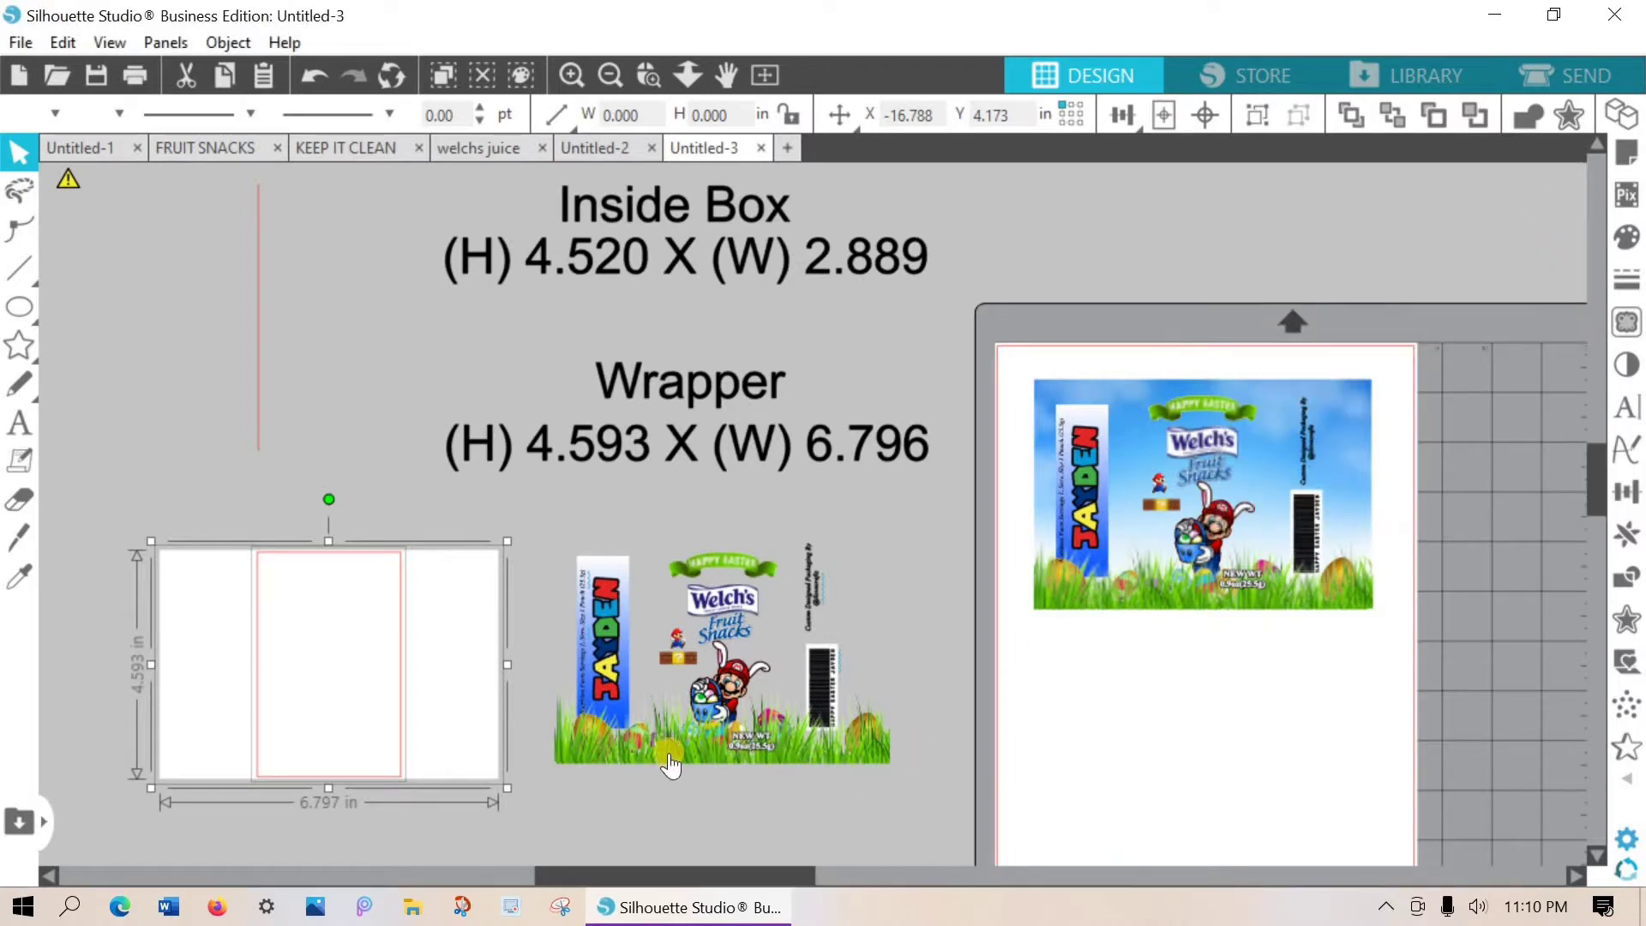
Set the front grass strip aside and place the sky background and the other grass strip on the wrapper rectangle.
{"action": "left_click_drag", "start_coordinate": [670, 763], "coordinate": [677, 824]}
{"action": "left_click", "coordinate": [677, 816]}
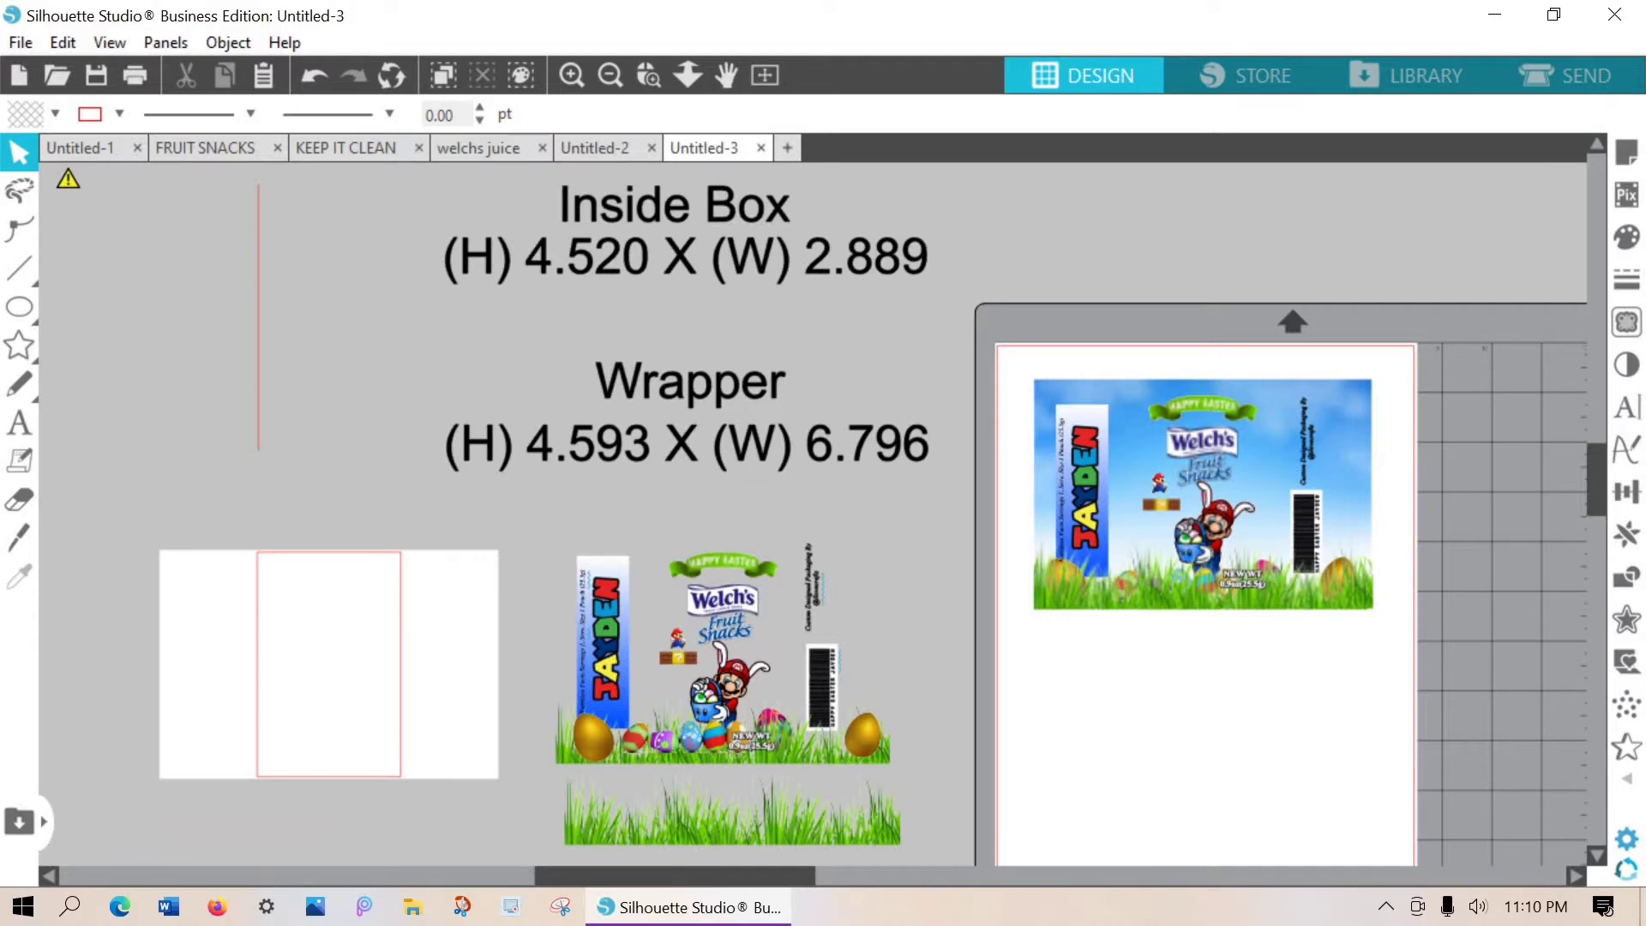
{"action": "left_click_drag", "start_coordinate": [4, 326], "coordinate": [409, 656]}
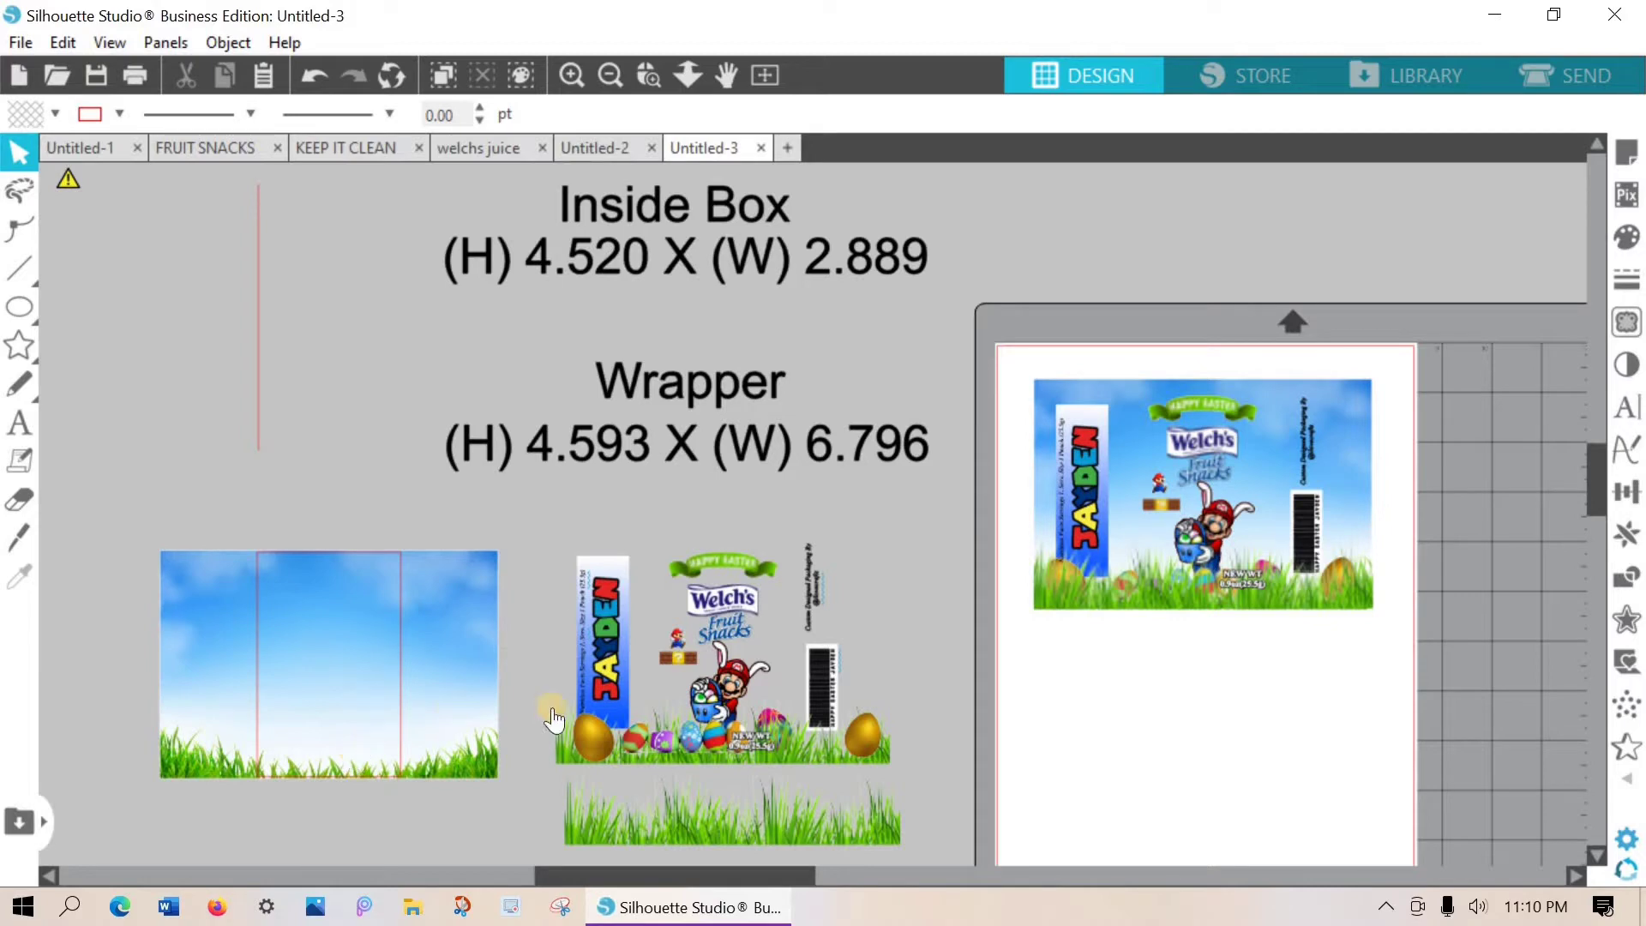
{"action": "left_click_drag", "start_coordinate": [673, 815], "coordinate": [333, 835]}
{"action": "left_click_drag", "start_coordinate": [563, 754], "coordinate": [166, 768]}
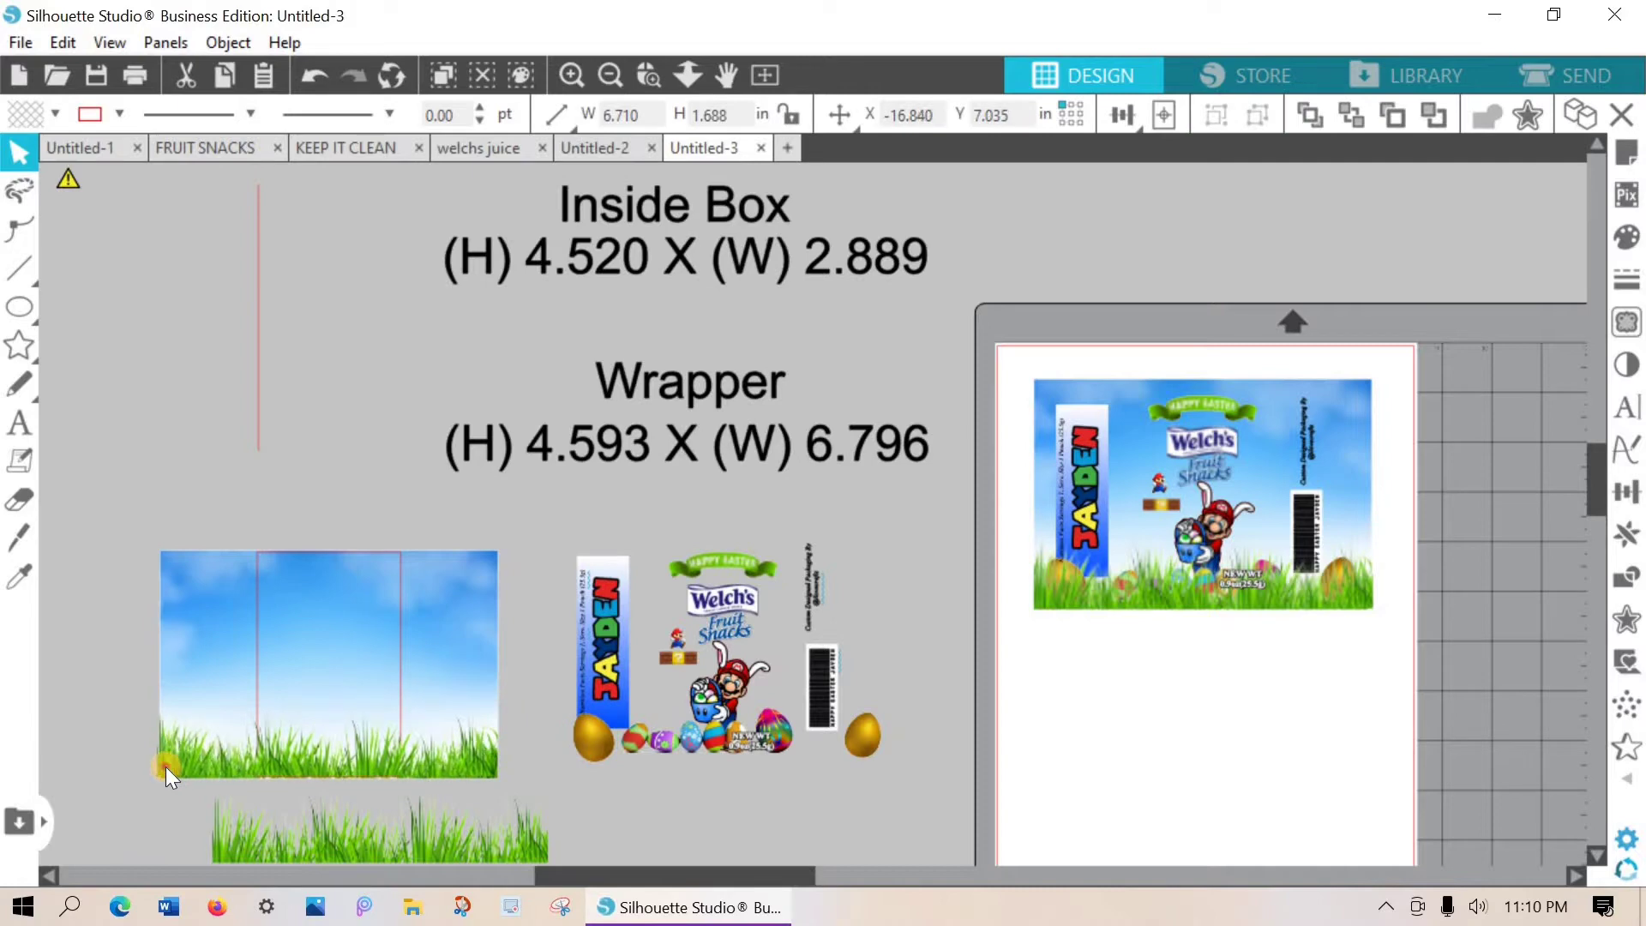
Arrange the golden and painted eggs along the wrapper's grass and lay the front grass strip over them.
{"action": "left_click_drag", "start_coordinate": [582, 740], "coordinate": [204, 749]}
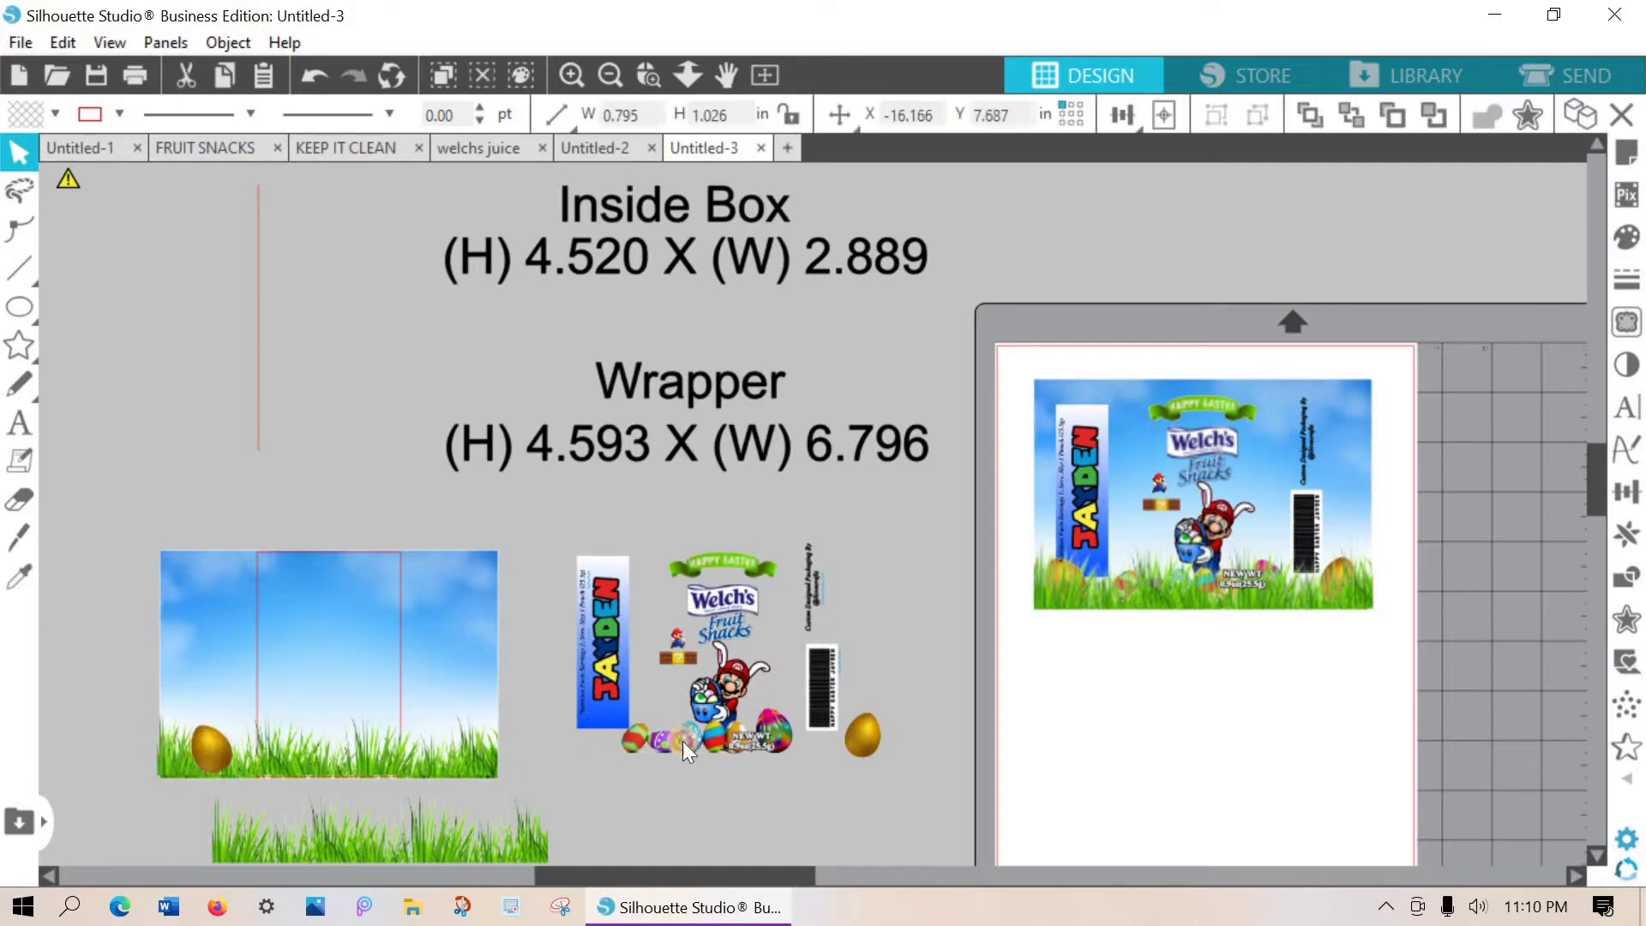
{"action": "left_click_drag", "start_coordinate": [634, 747], "coordinate": [290, 754]}
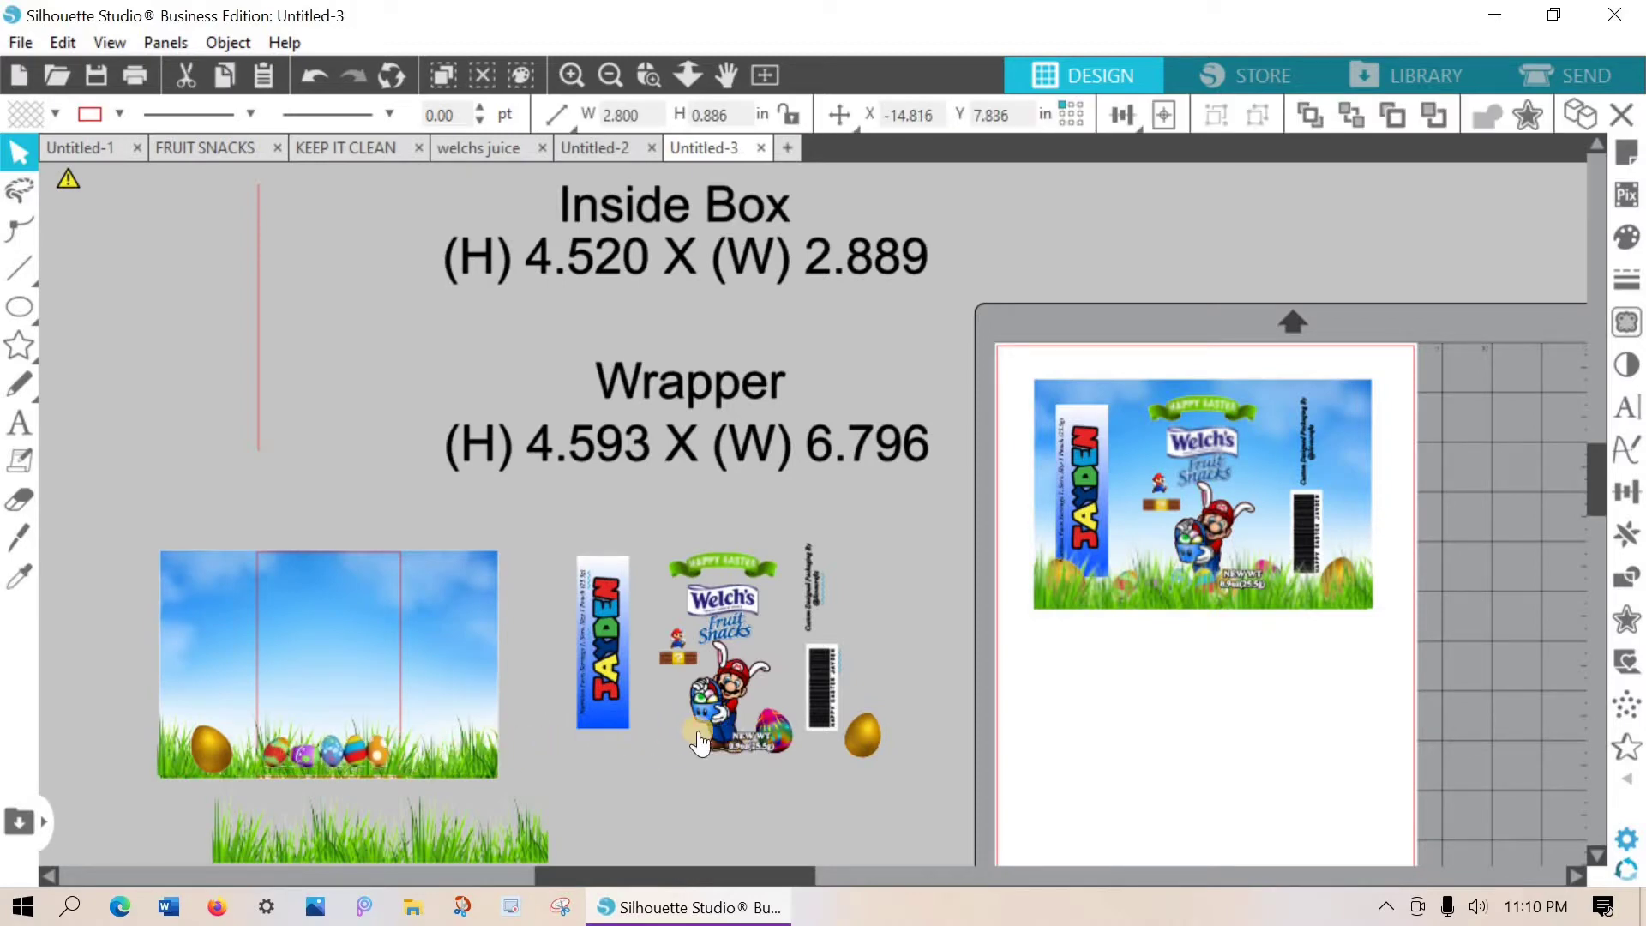
{"action": "left_click_drag", "start_coordinate": [766, 718], "coordinate": [415, 738]}
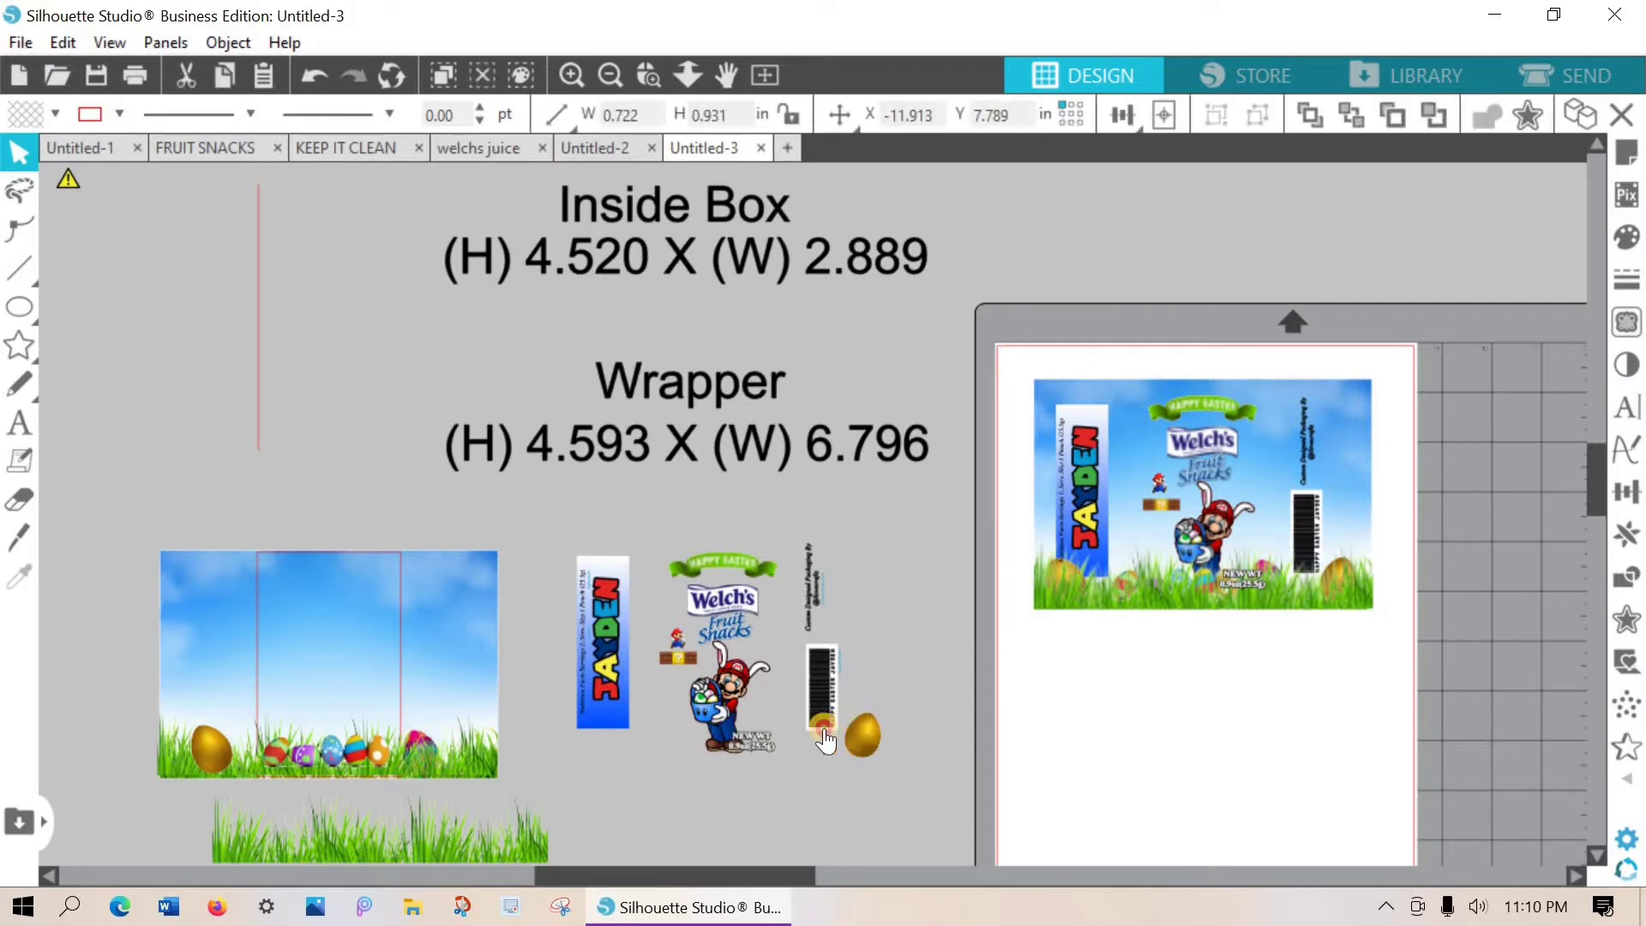
{"action": "left_click_drag", "start_coordinate": [857, 735], "coordinate": [455, 742]}
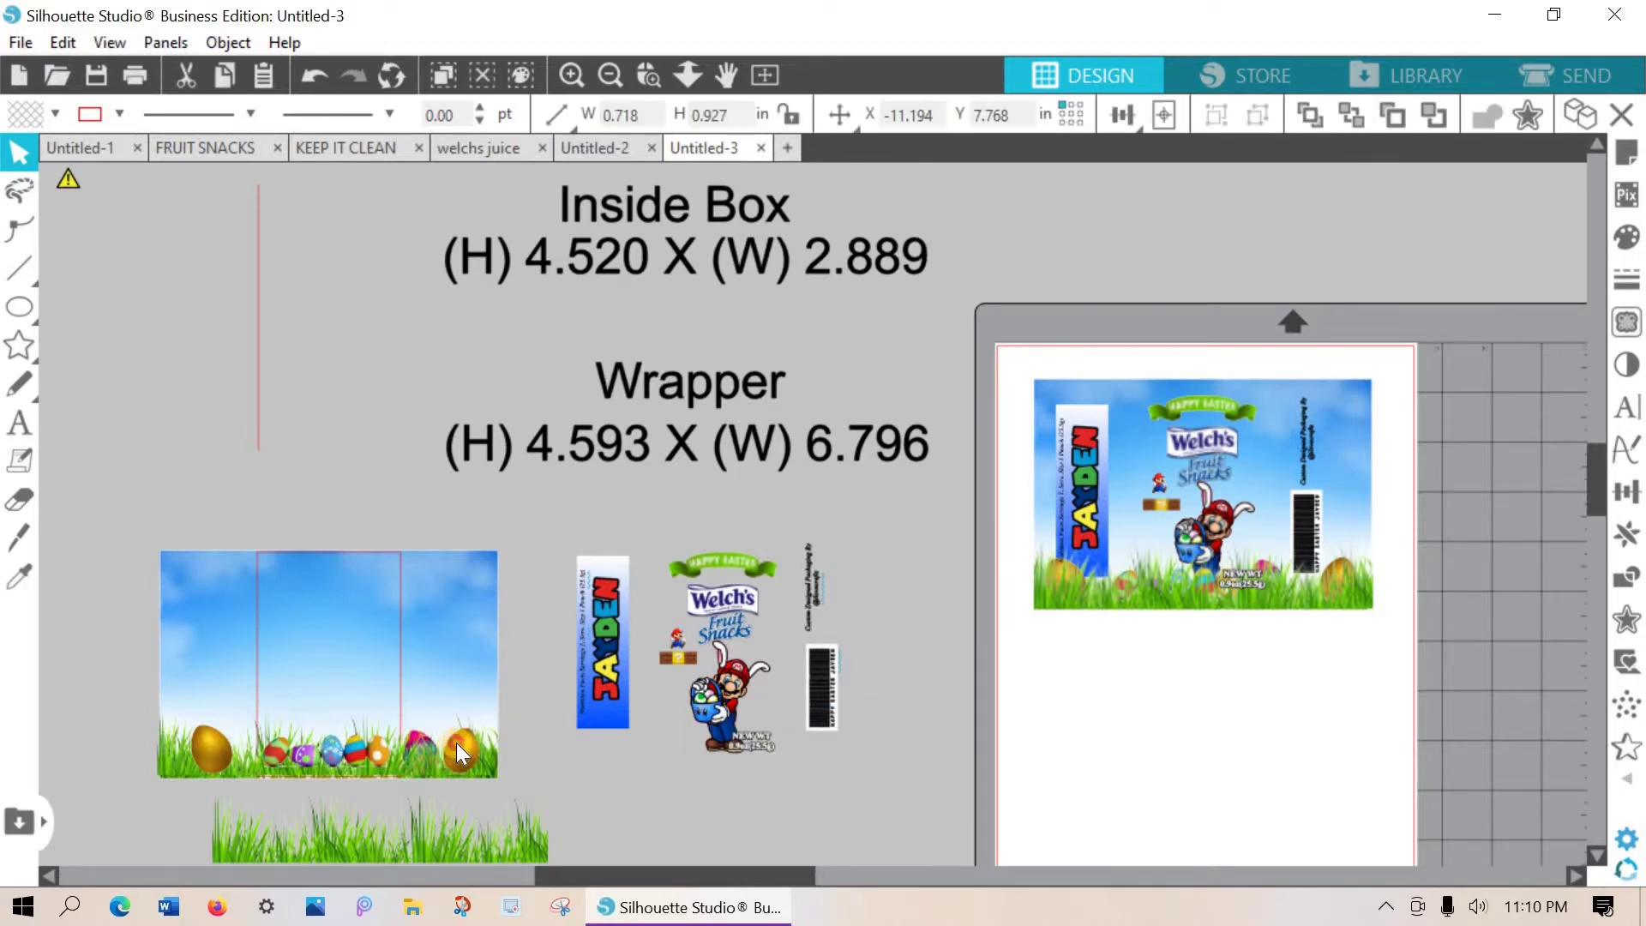
{"action": "left_click", "coordinate": [404, 763]}
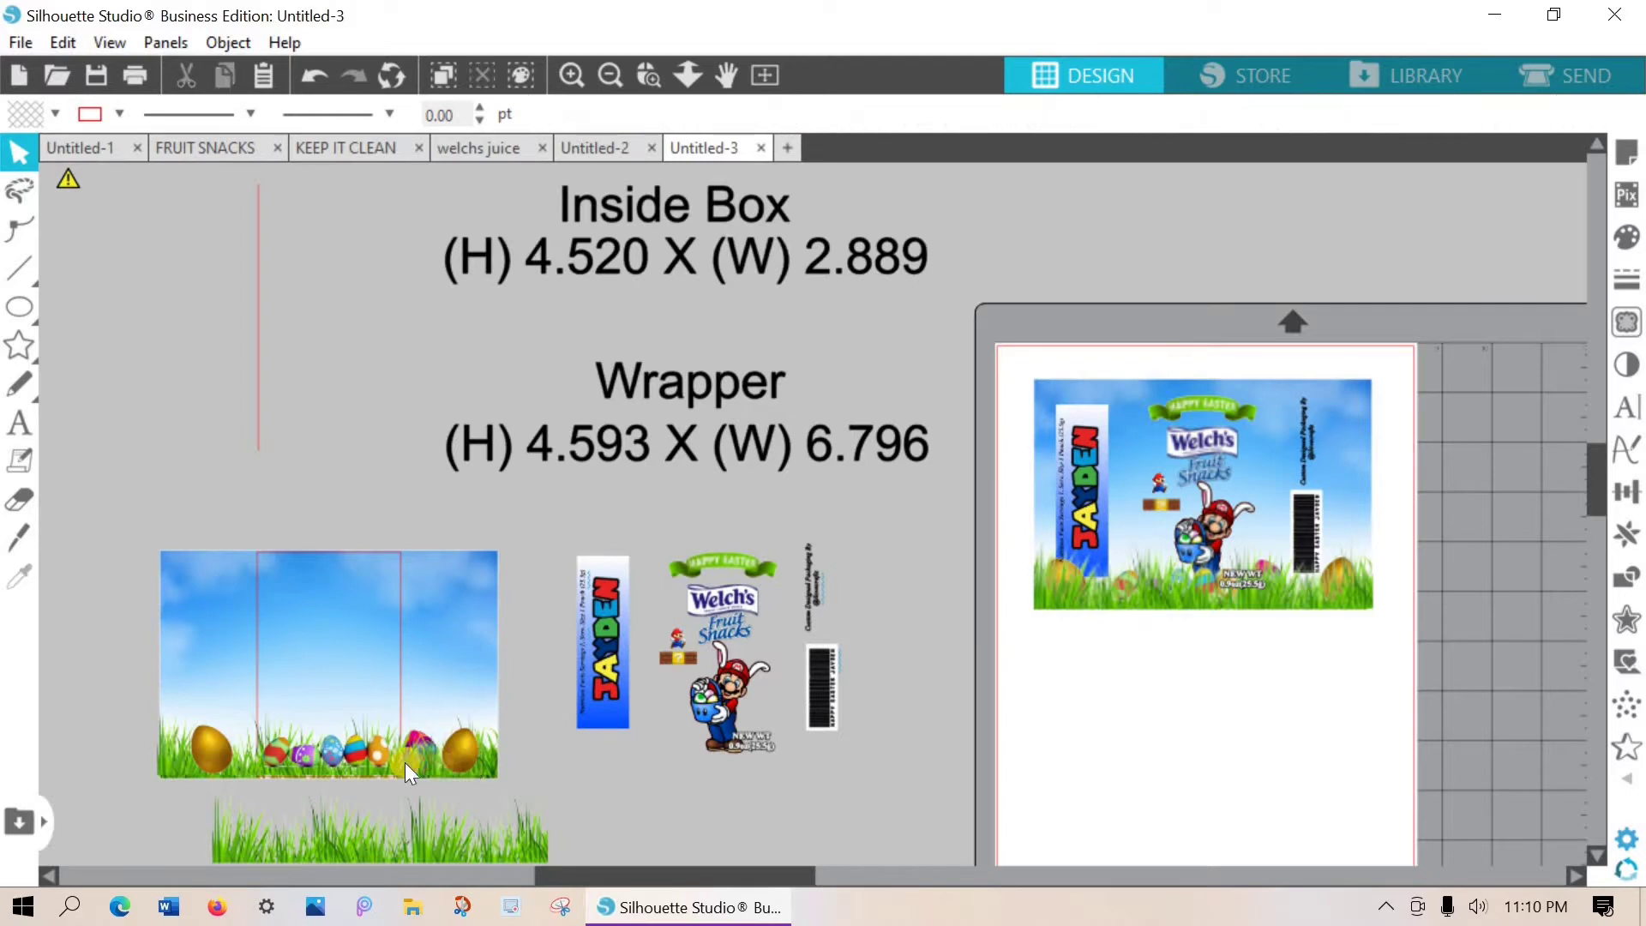
{"action": "left_click_drag", "start_coordinate": [438, 853], "coordinate": [384, 761]}
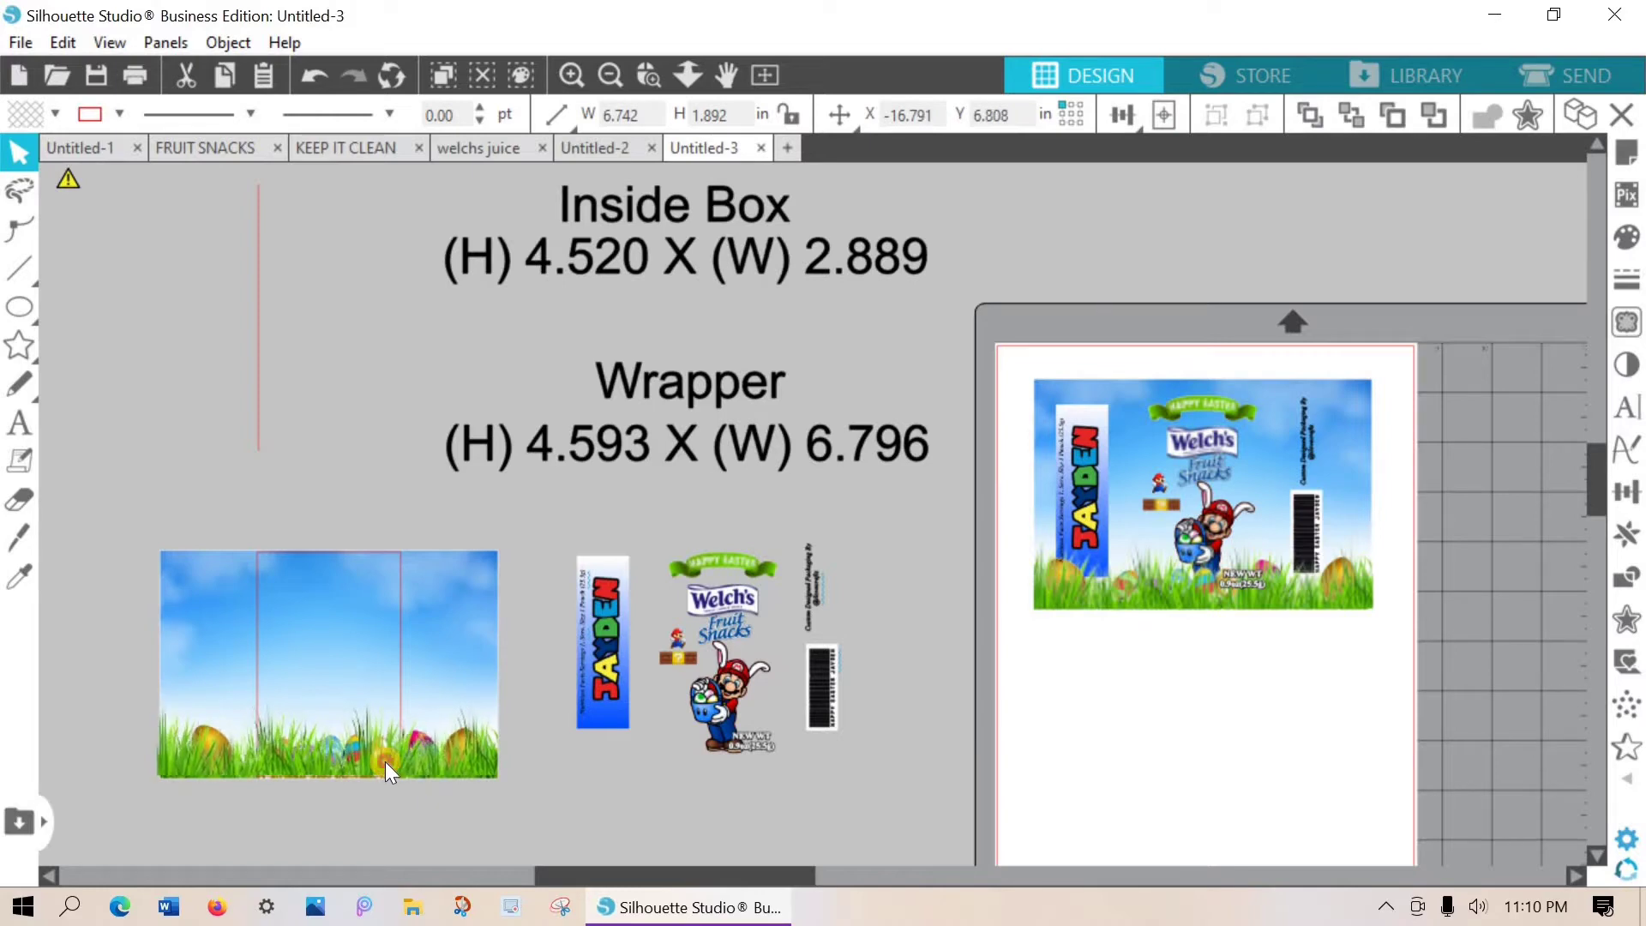
Group the parts of the blue name label and place it on the wrapper's left side panel.
{"action": "mouse_move", "coordinate": [602, 674]}
{"action": "left_mouse_down"}
{"action": "mouse_move", "coordinate": [600, 715]}
{"action": "mouse_move", "coordinate": [594, 694]}
{"action": "left_mouse_up"}
{"action": "left_click", "coordinate": [311, 78]}
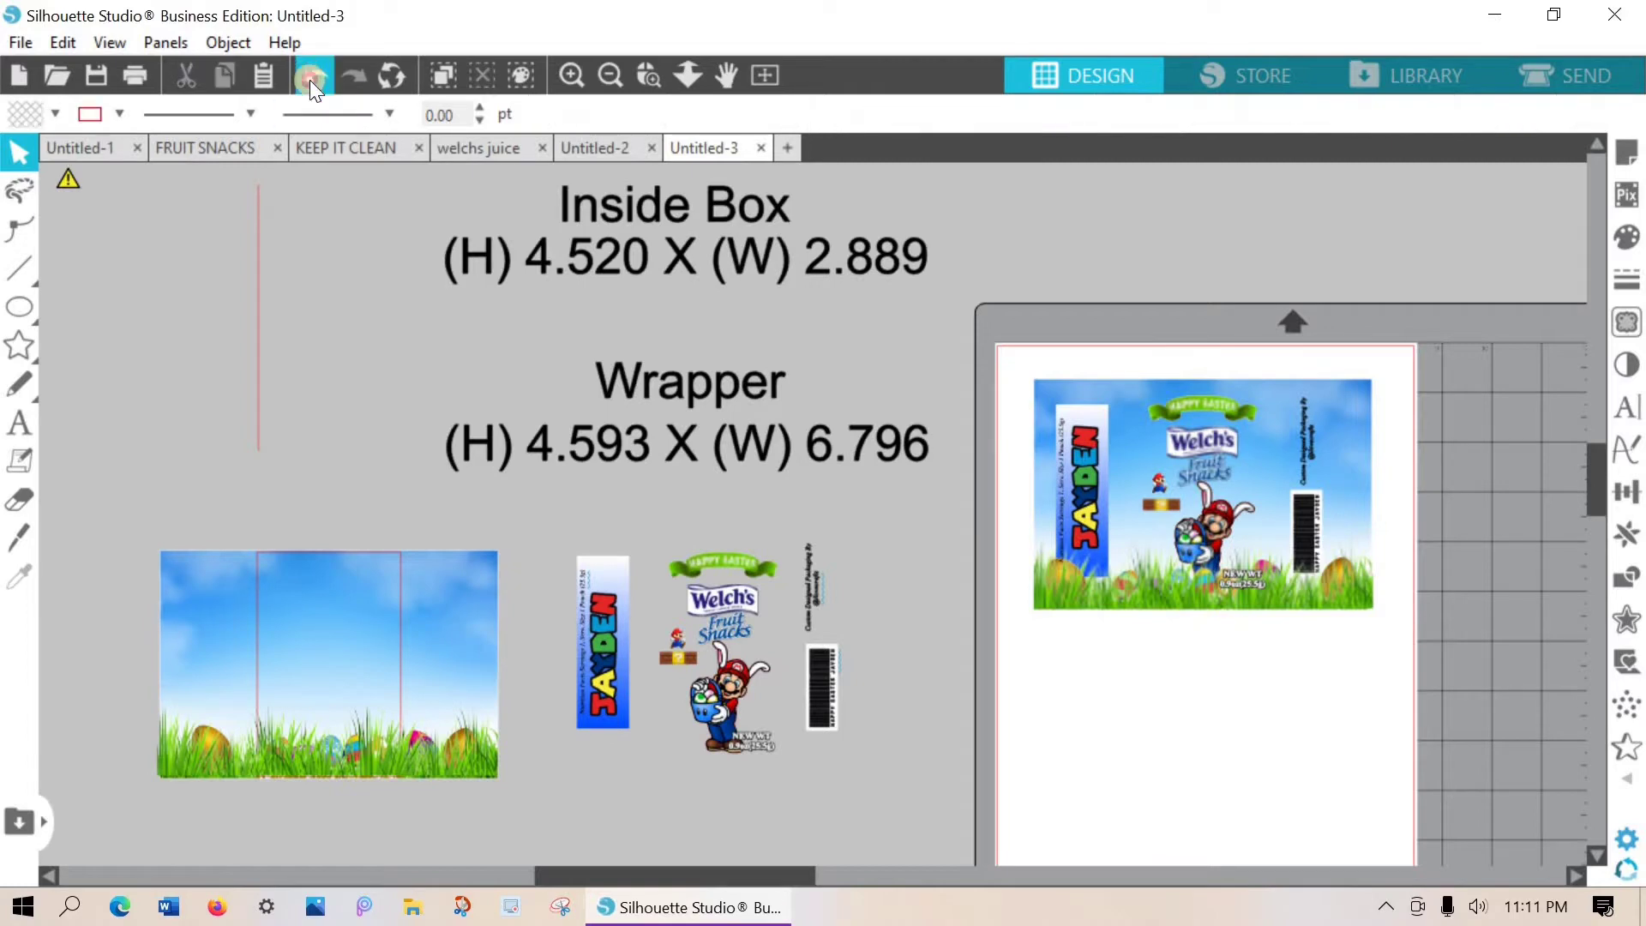
{"action": "left_click", "coordinate": [592, 584]}
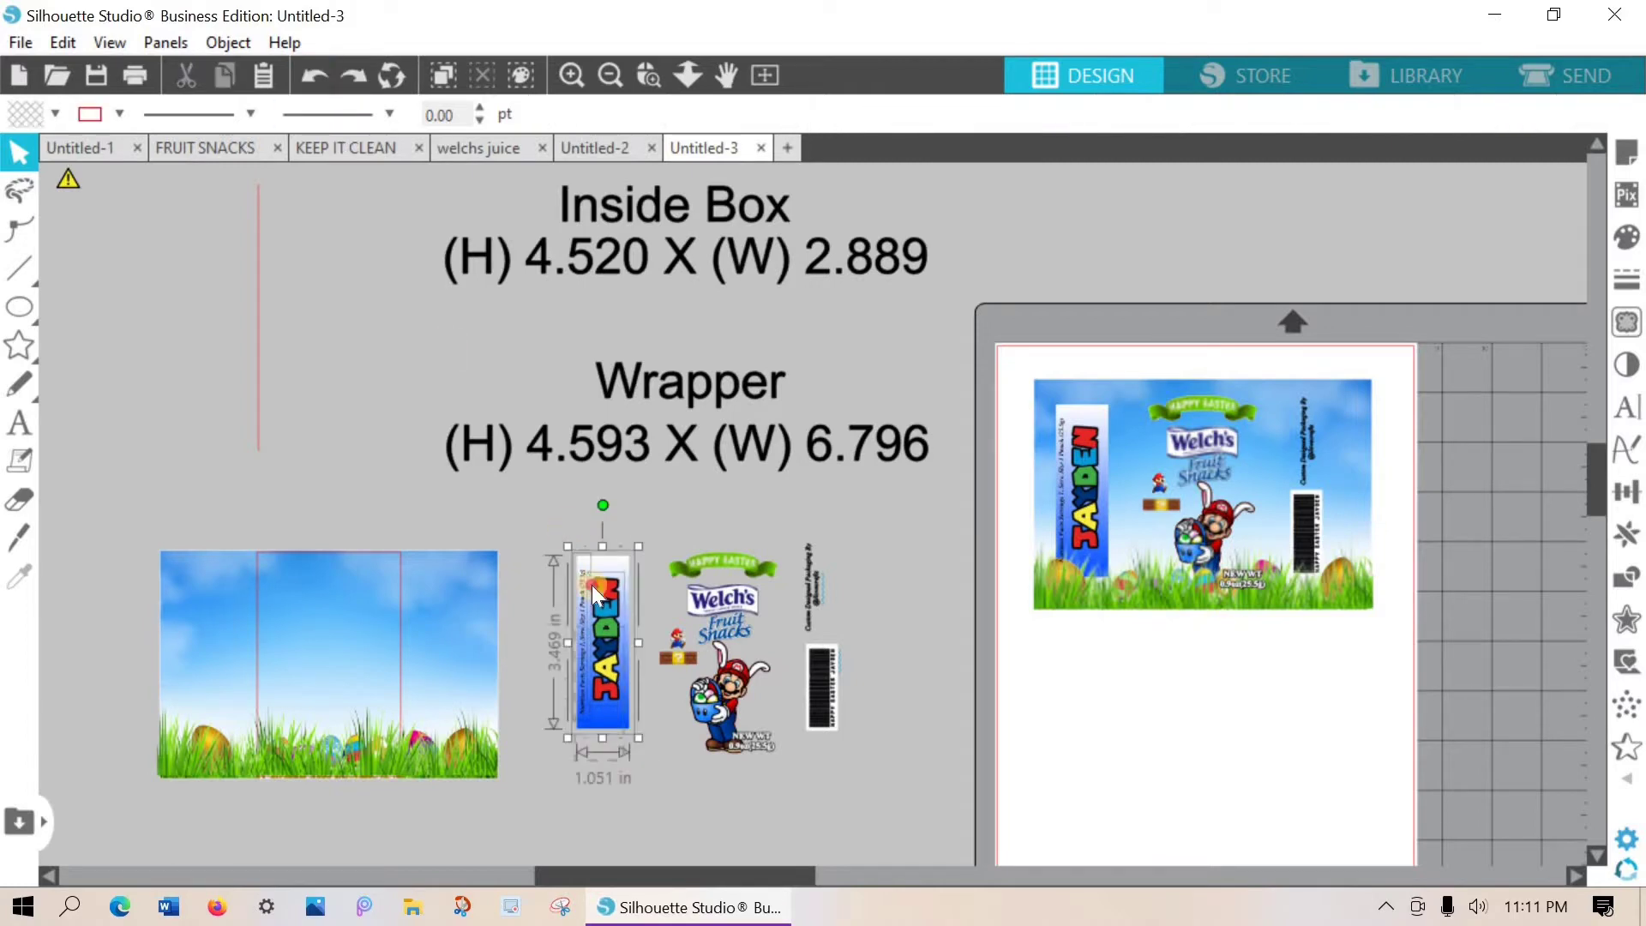
{"action": "right_click", "coordinate": [610, 630]}
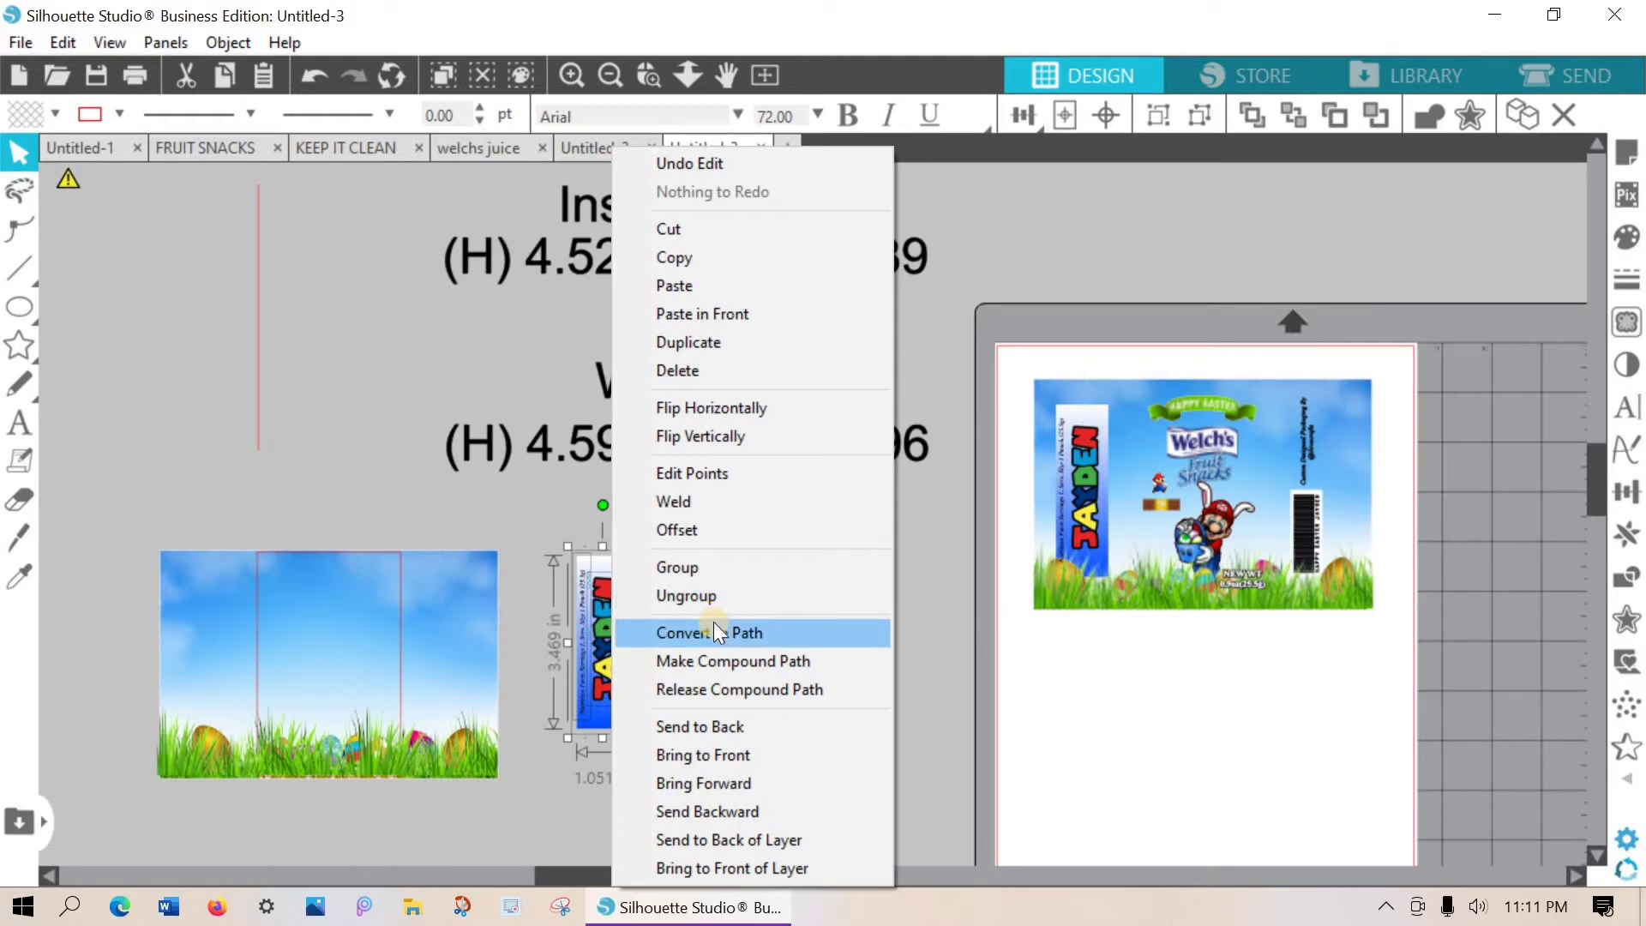
{"action": "left_click", "coordinate": [692, 568]}
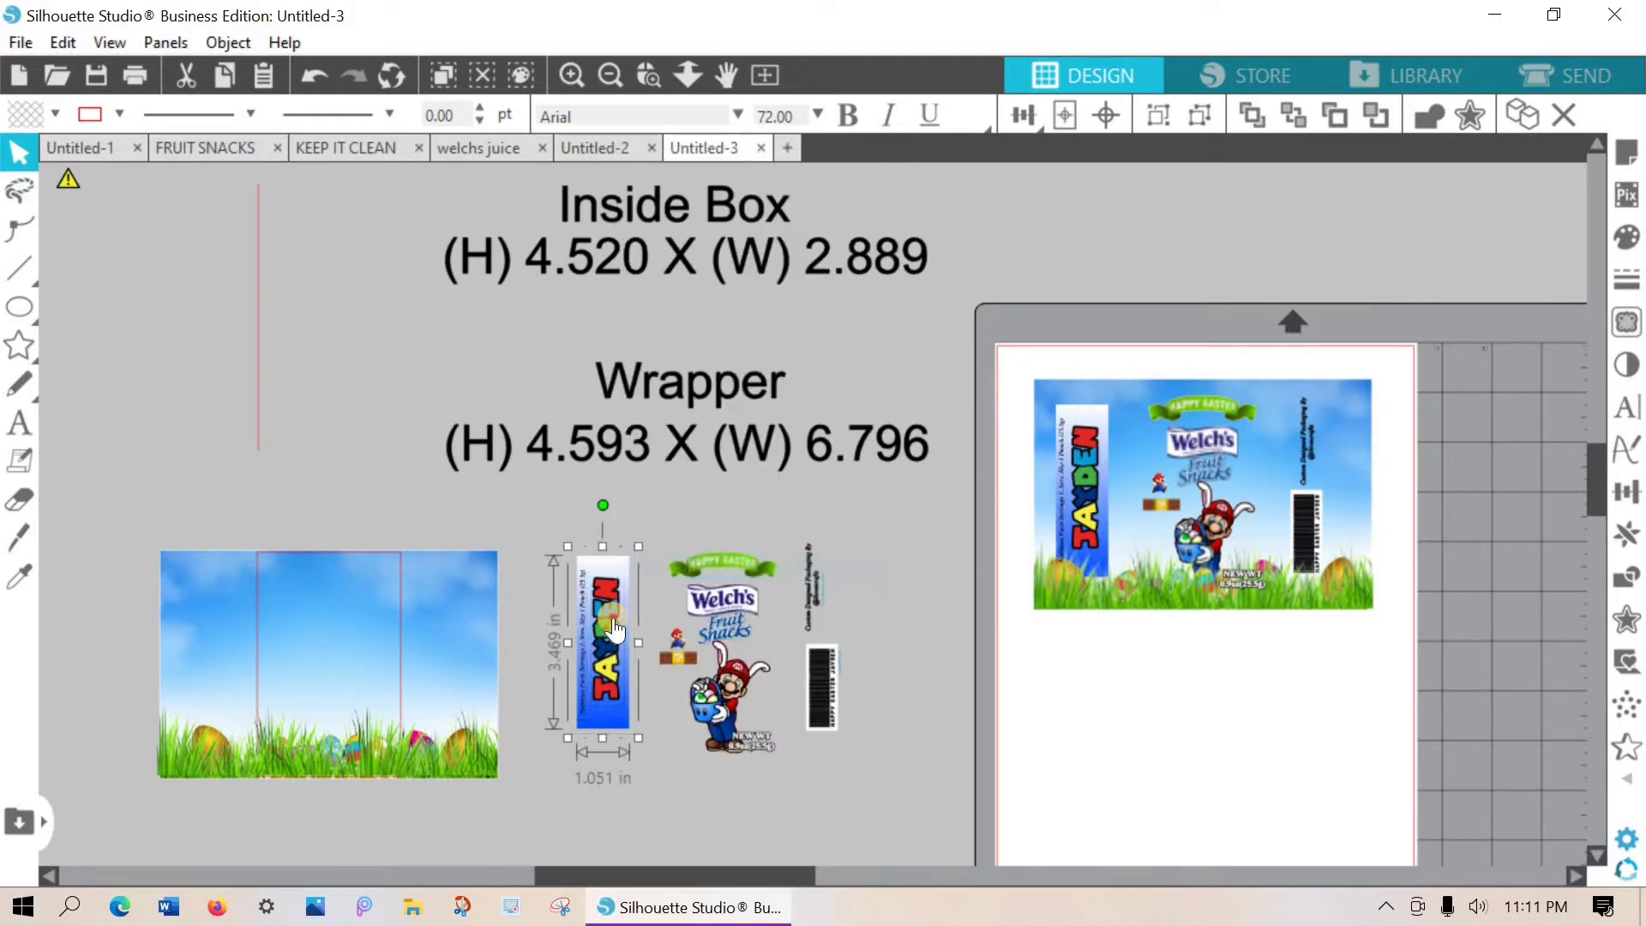
{"action": "left_click_drag", "start_coordinate": [613, 630], "coordinate": [218, 635]}
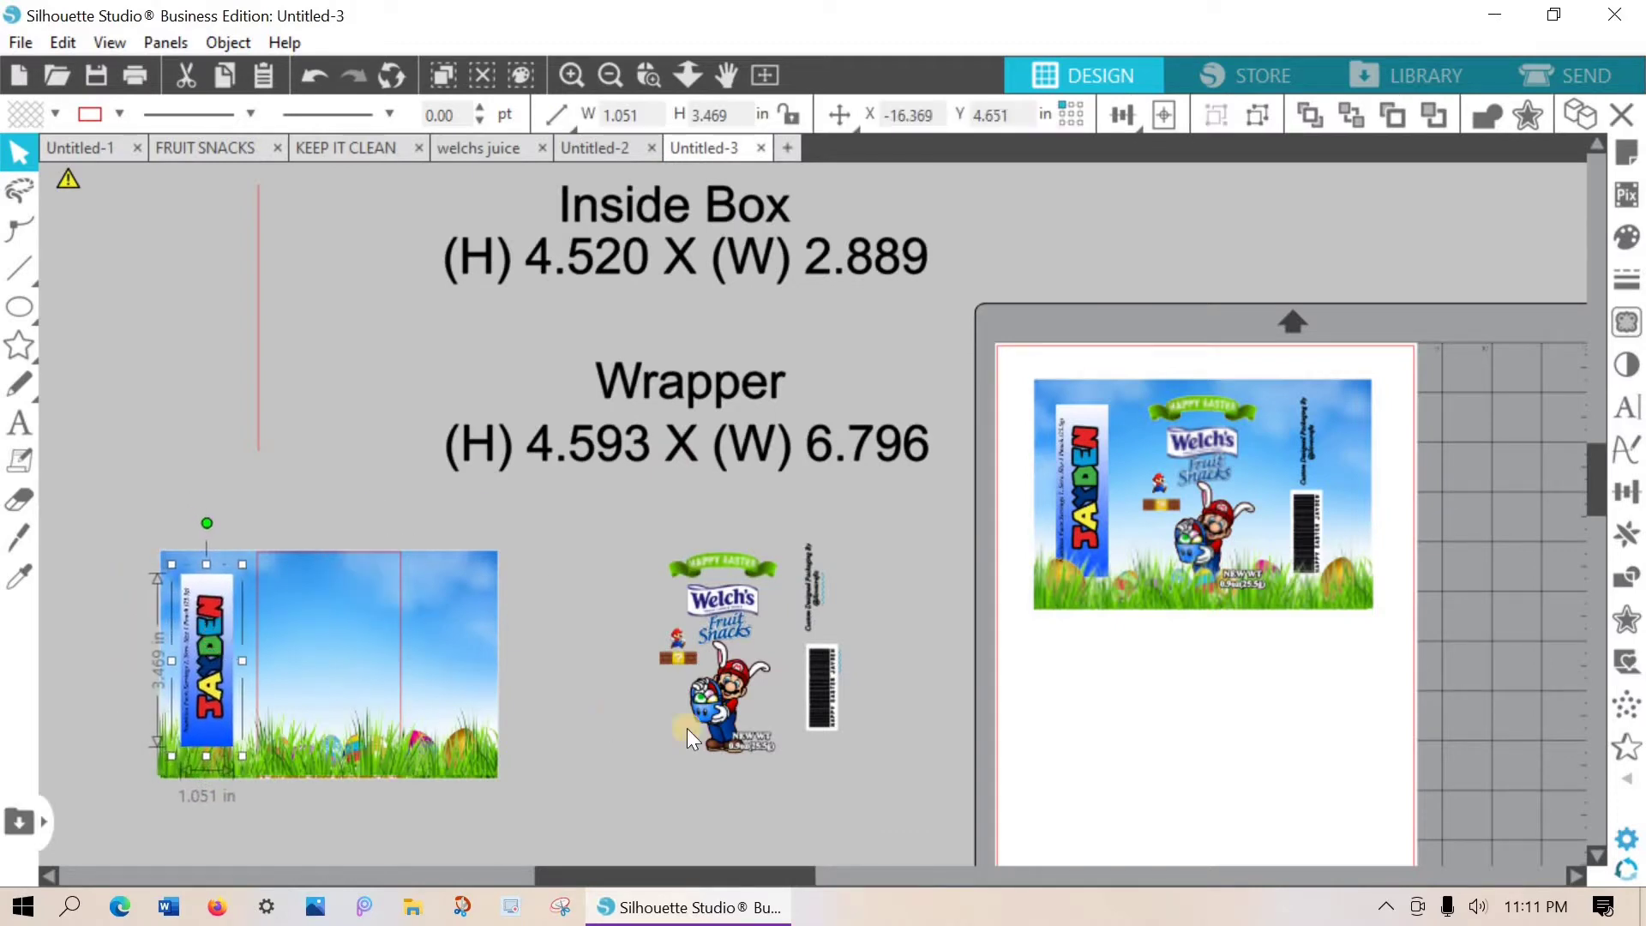
Move the barcode with its white backing onto the wrapper's right side panel and group its parts.
{"action": "mouse_move", "coordinate": [817, 704]}
{"action": "left_mouse_down"}
{"action": "mouse_move", "coordinate": [725, 737]}
{"action": "mouse_move", "coordinate": [825, 676]}
{"action": "left_mouse_up"}
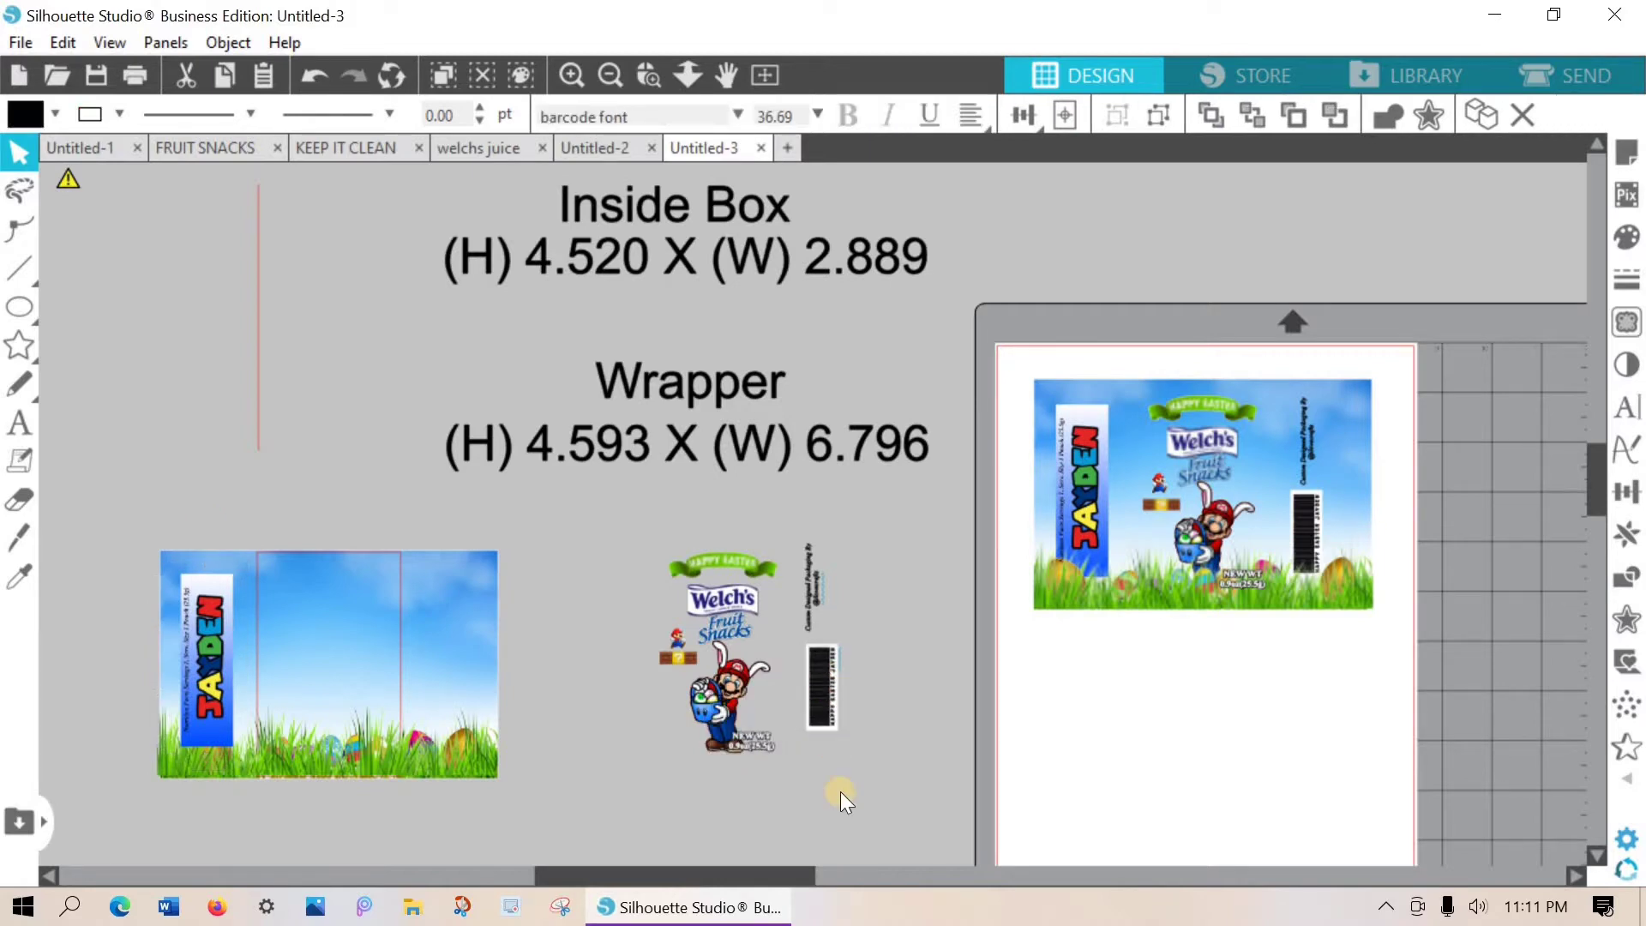
{"action": "left_click", "coordinate": [804, 651]}
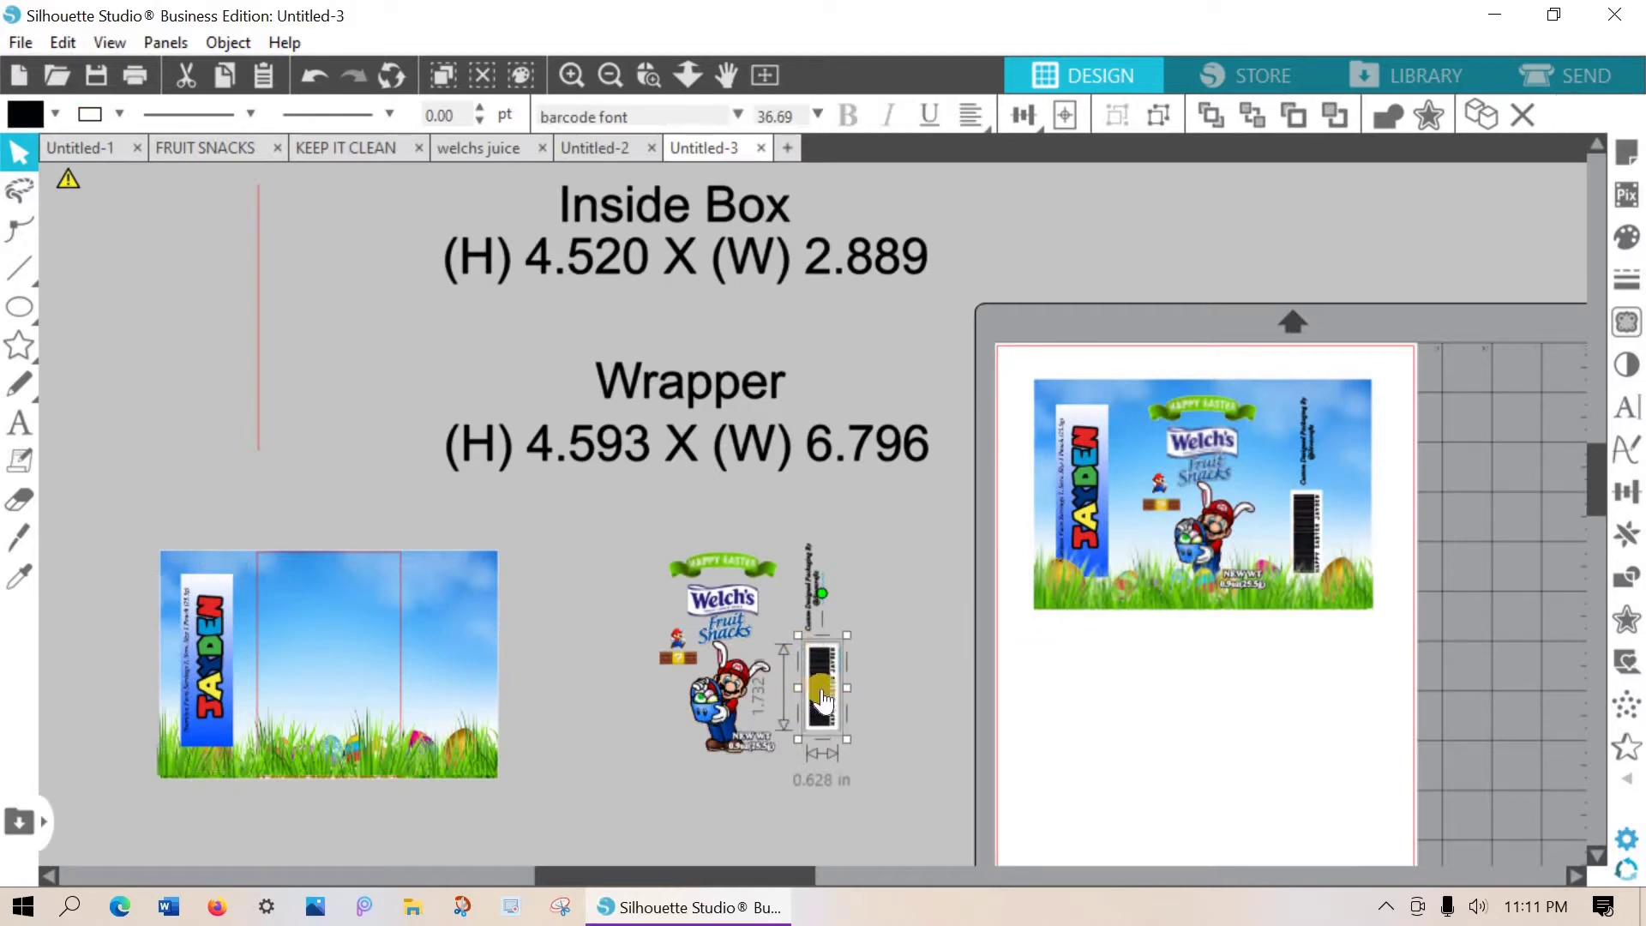
{"action": "left_click_drag", "start_coordinate": [526, 672], "coordinate": [436, 675]}
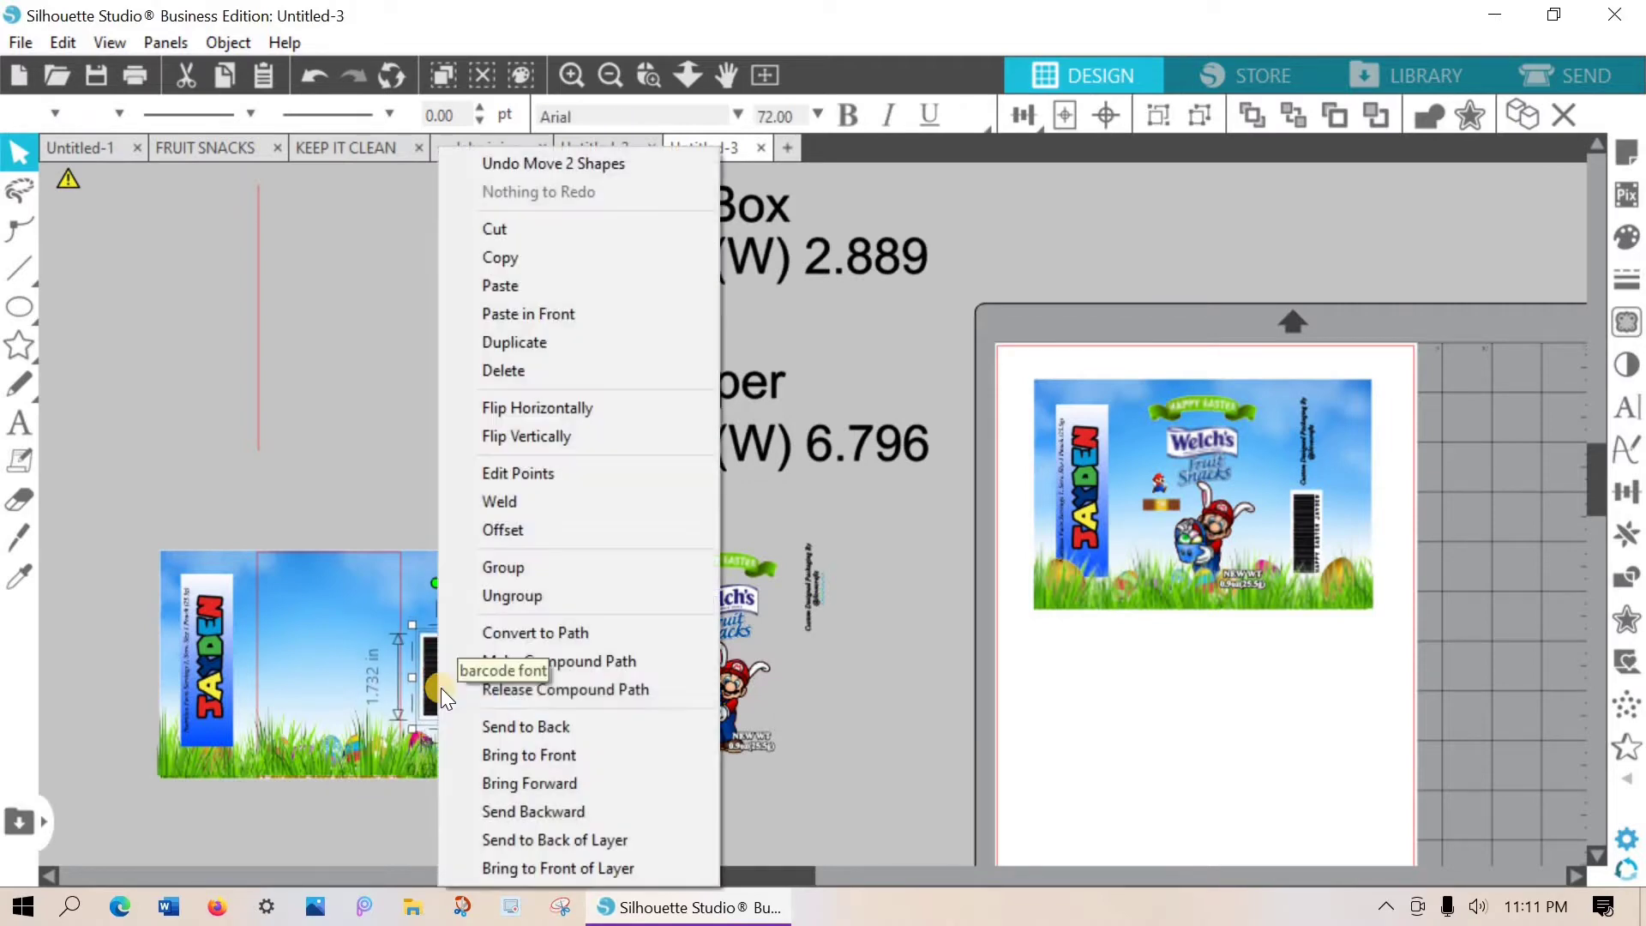
{"action": "right_click", "coordinate": [440, 687]}
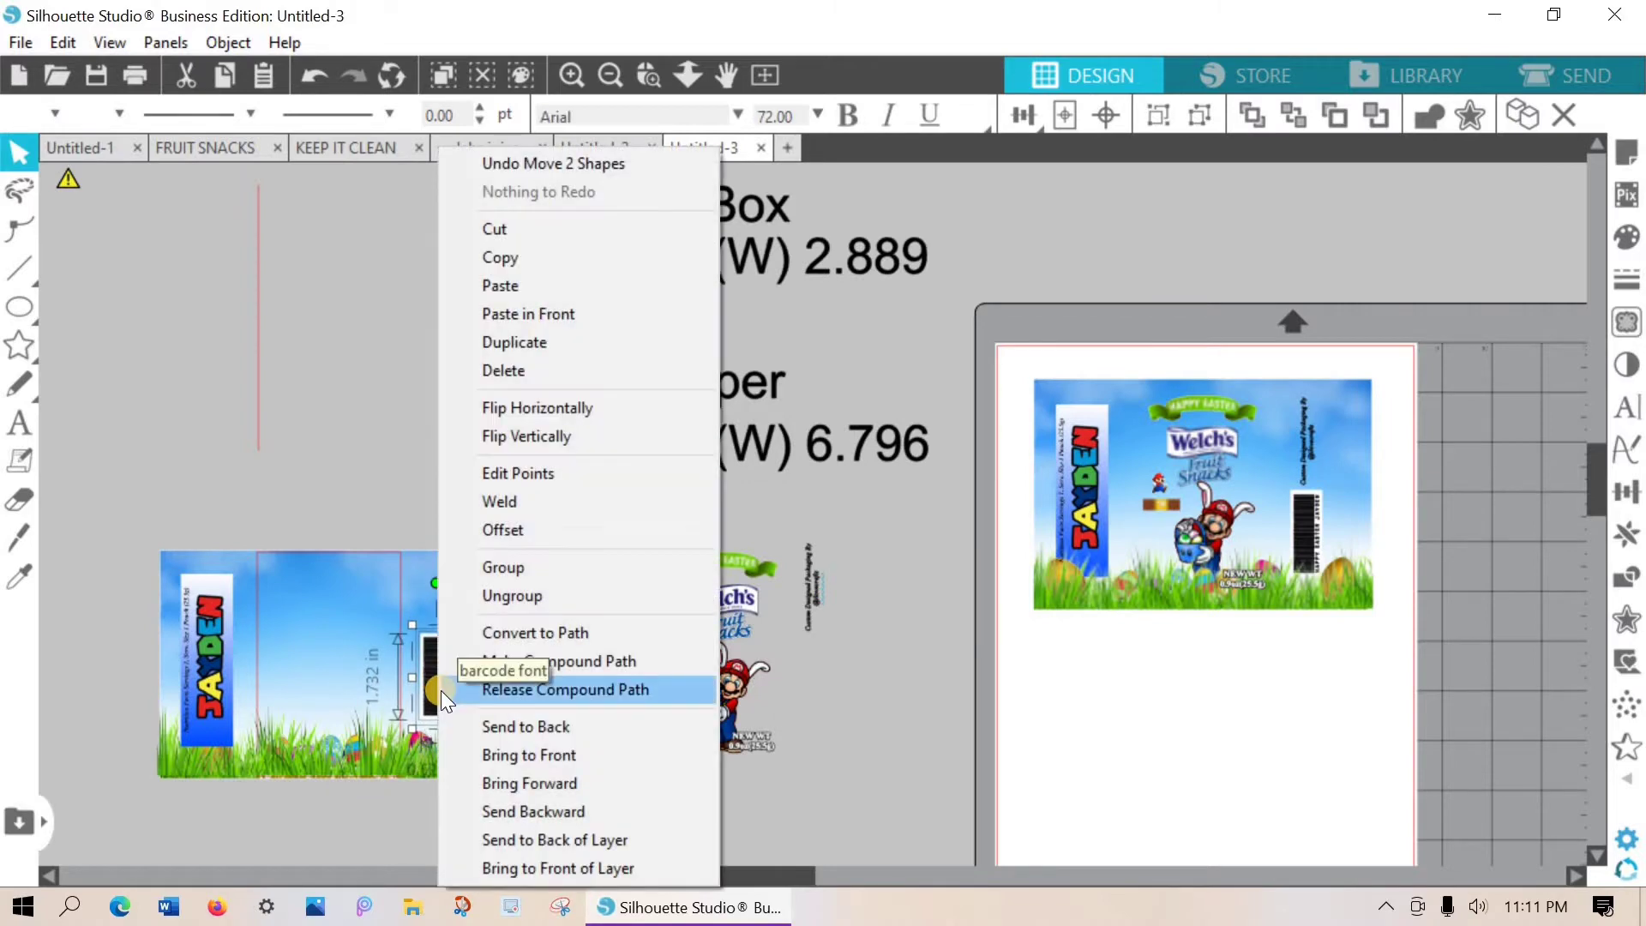
{"action": "left_click", "coordinate": [517, 569]}
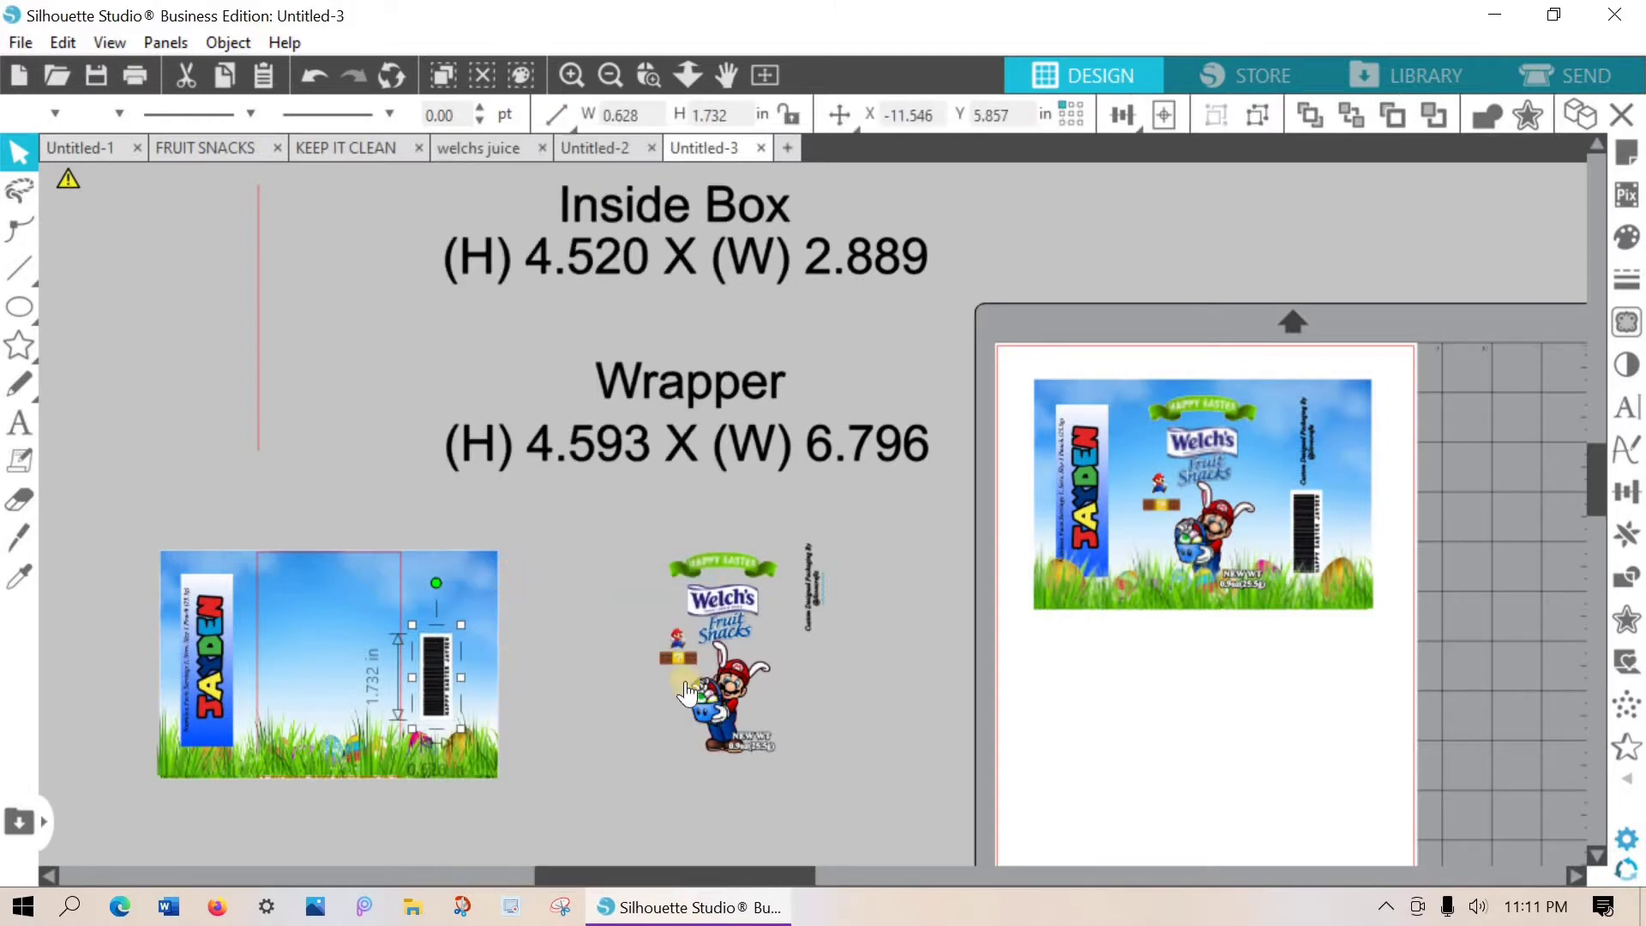
Place the Welch's Fruit Snacks logo in the wrapper's center panel with the Happy Easter banner above it.
{"action": "left_click_drag", "start_coordinate": [699, 589], "coordinate": [309, 599]}
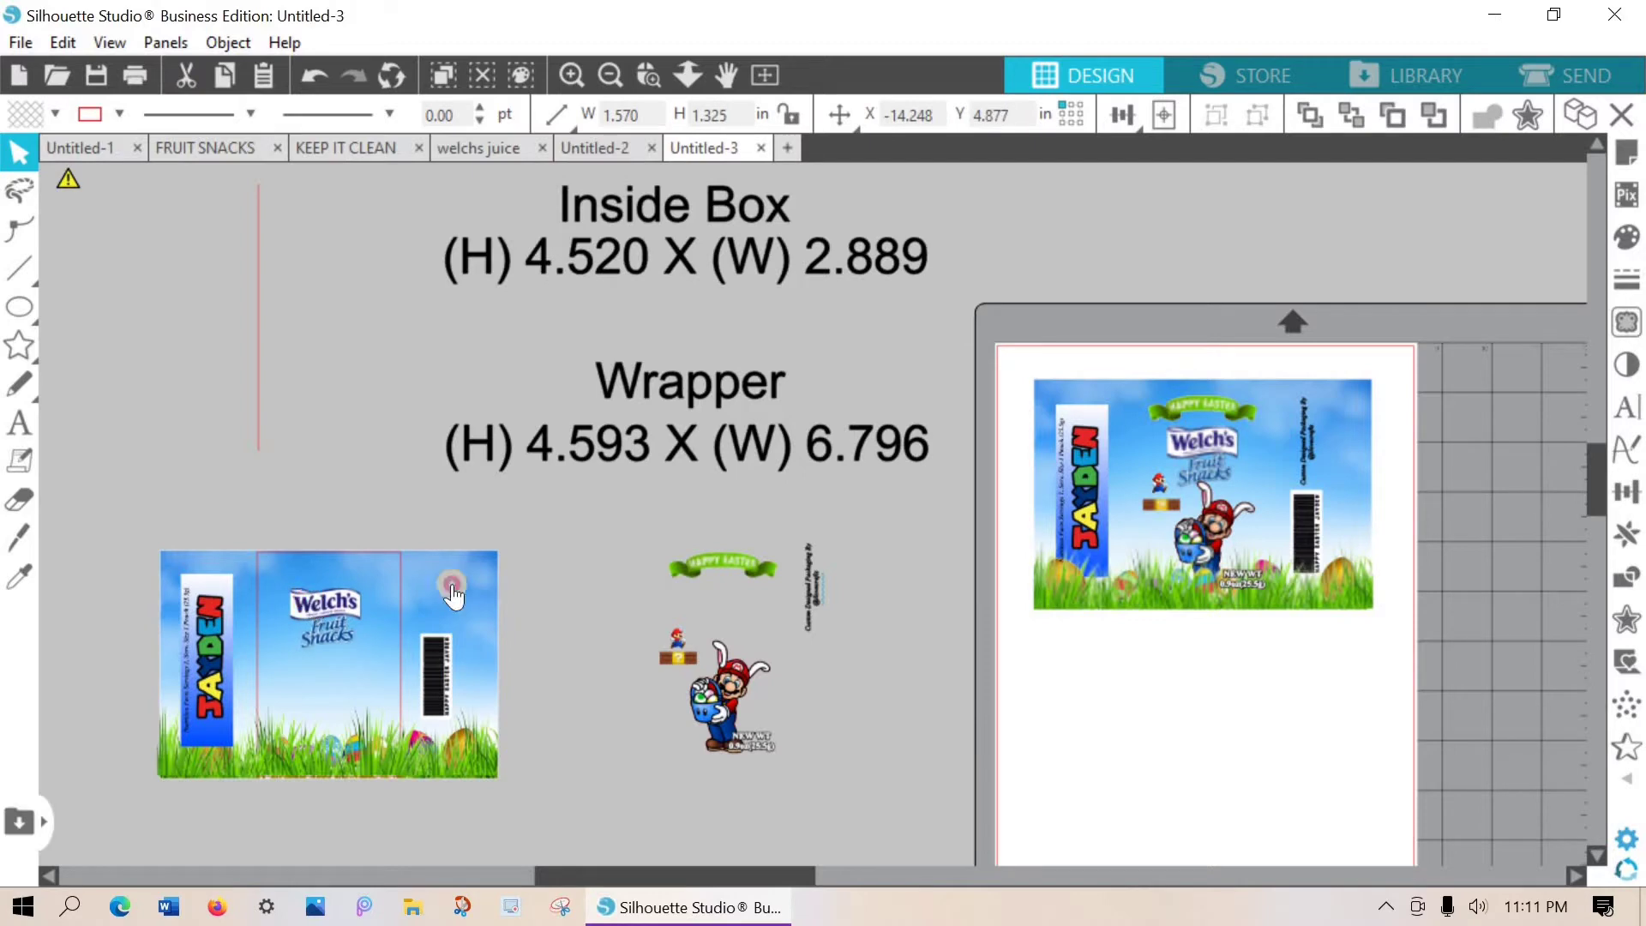
{"action": "left_click_drag", "start_coordinate": [701, 567], "coordinate": [311, 568]}
{"action": "left_click", "coordinate": [331, 615]}
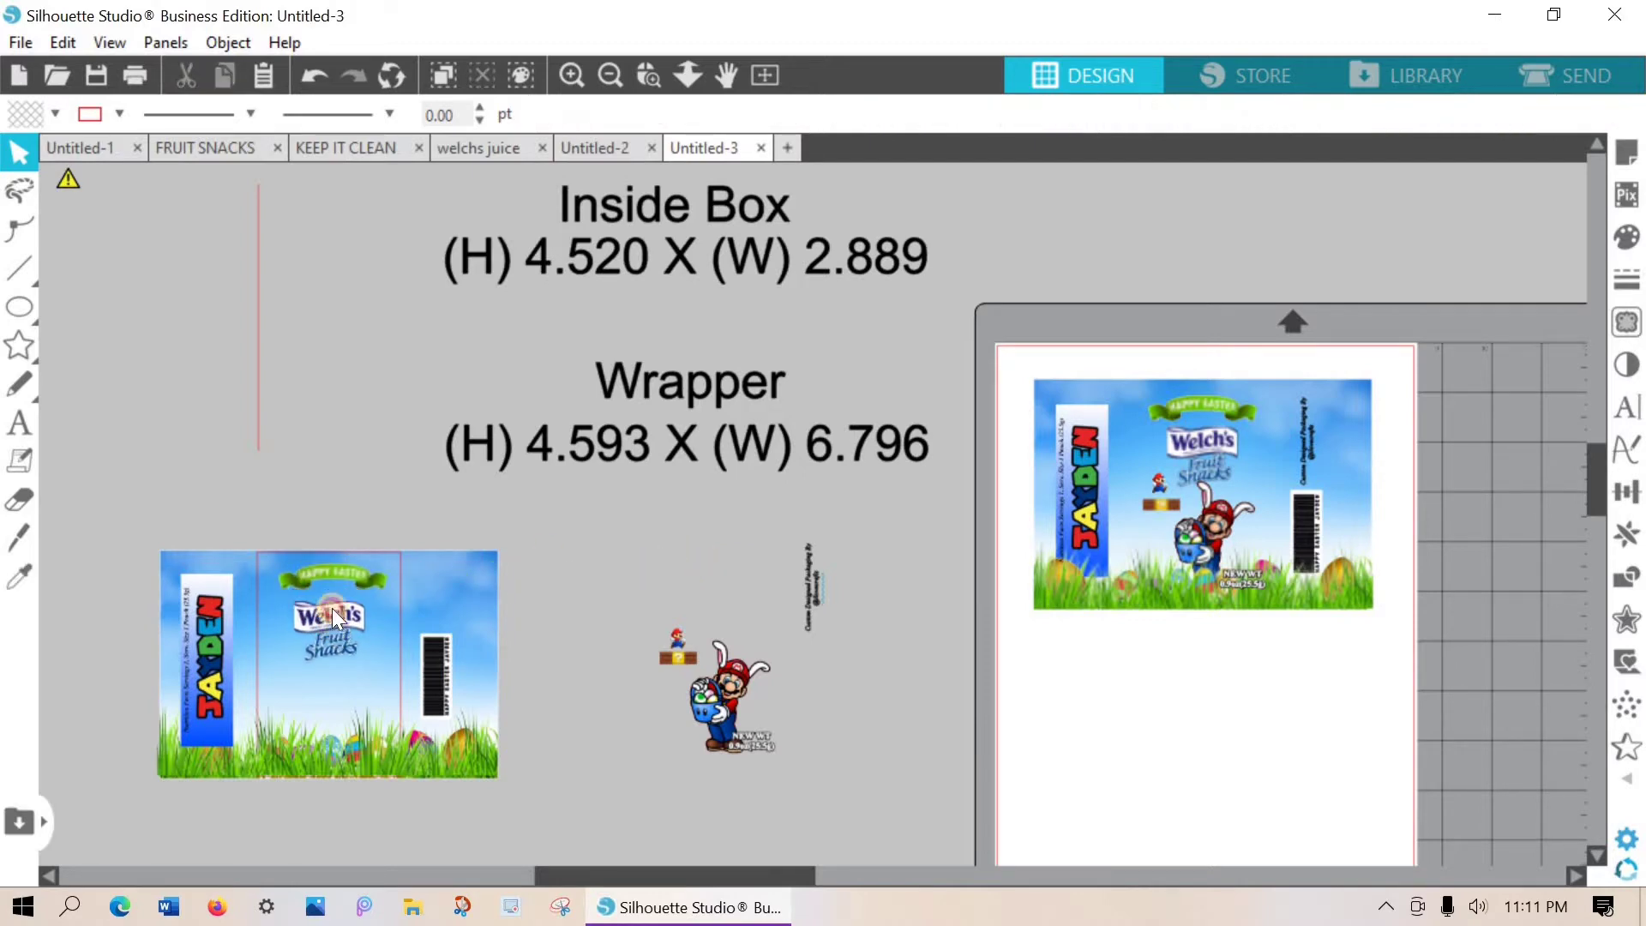
Center-align the Happy Easter banner and the Welch's Fruit Snacks logo horizontally with the wrapper's center panel outline.
{"action": "left_click", "coordinate": [650, 75]}
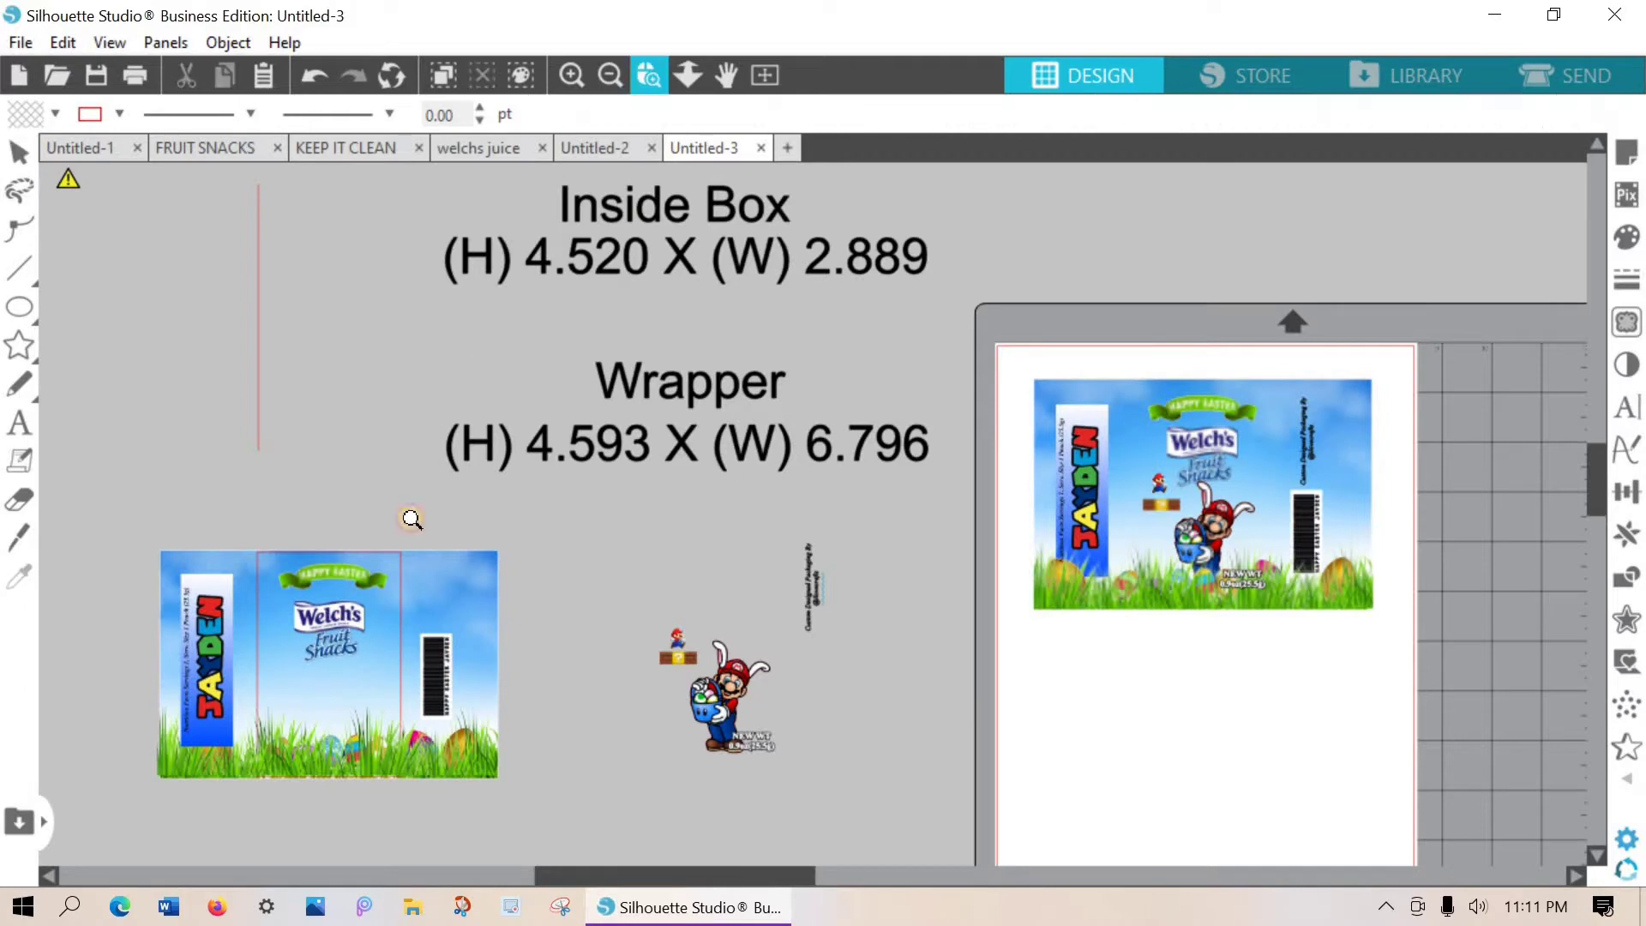
{"action": "left_click", "coordinate": [352, 611]}
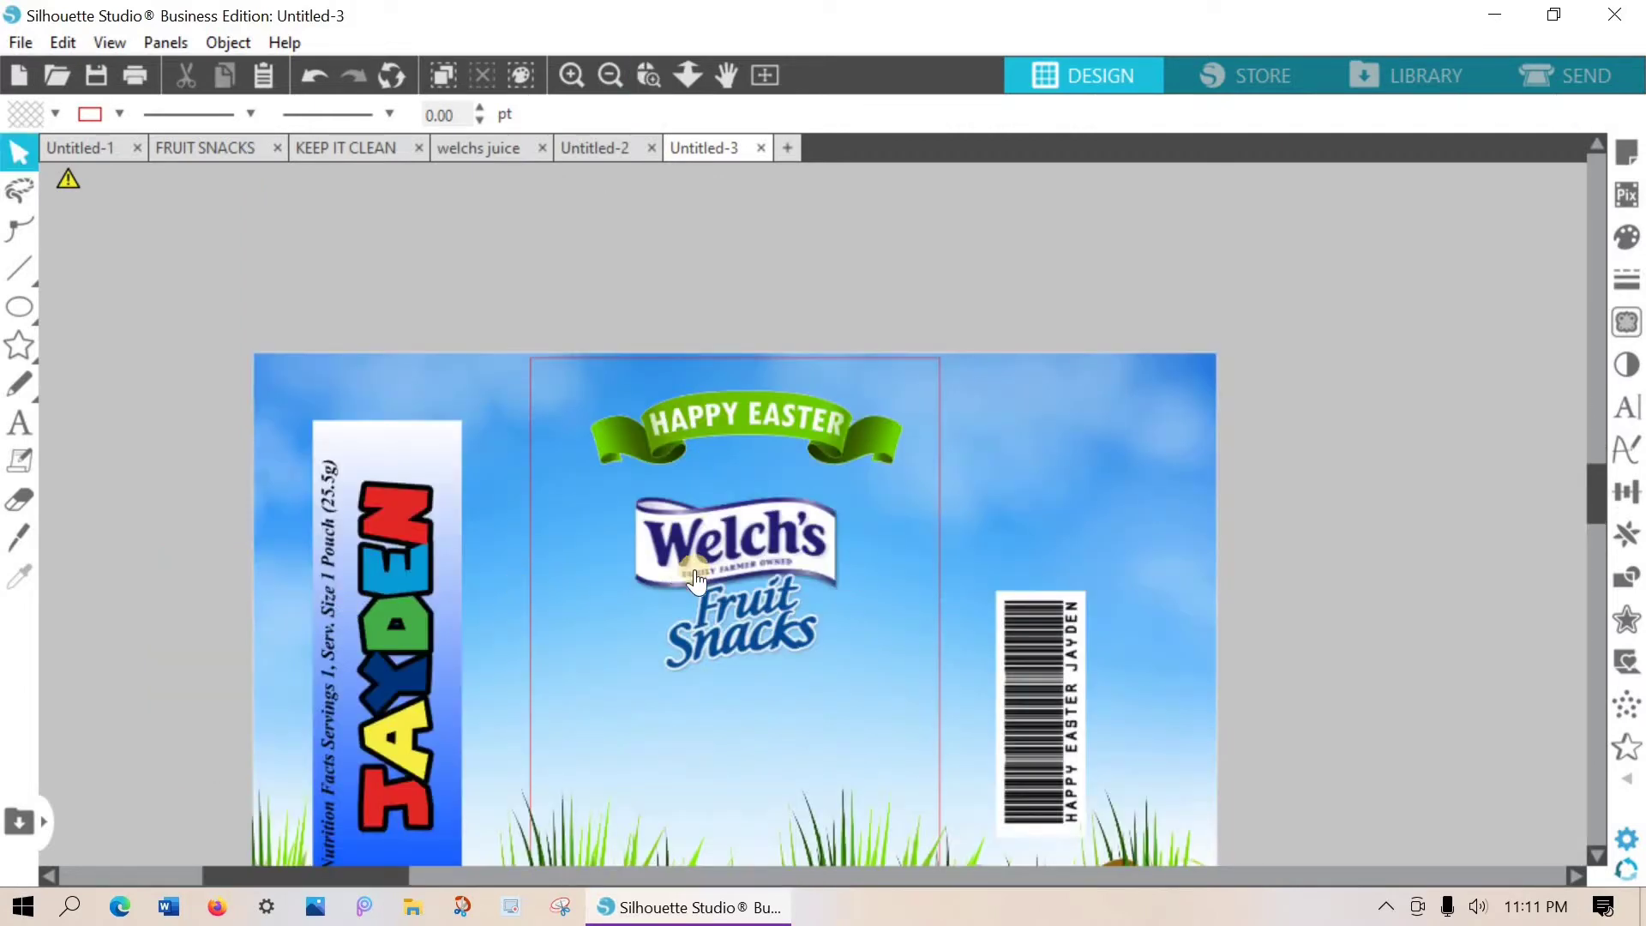
{"action": "scroll", "coordinate": [788, 531], "scroll_direction": "down", "scroll_amount": 1}
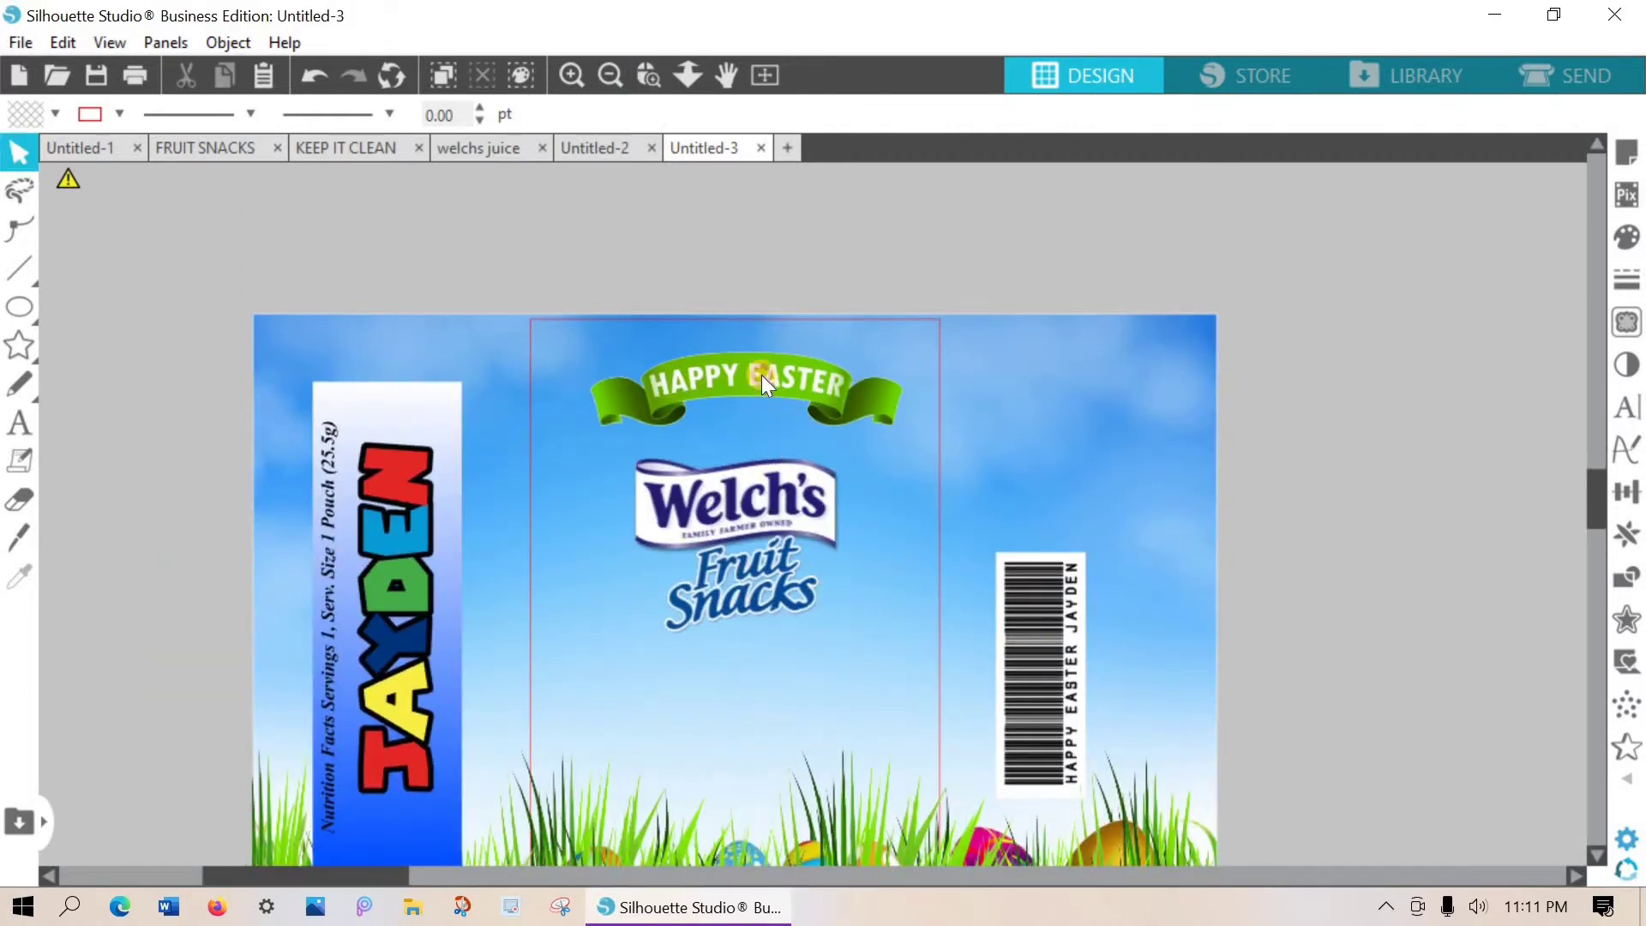
{"action": "left_click", "coordinate": [762, 375]}
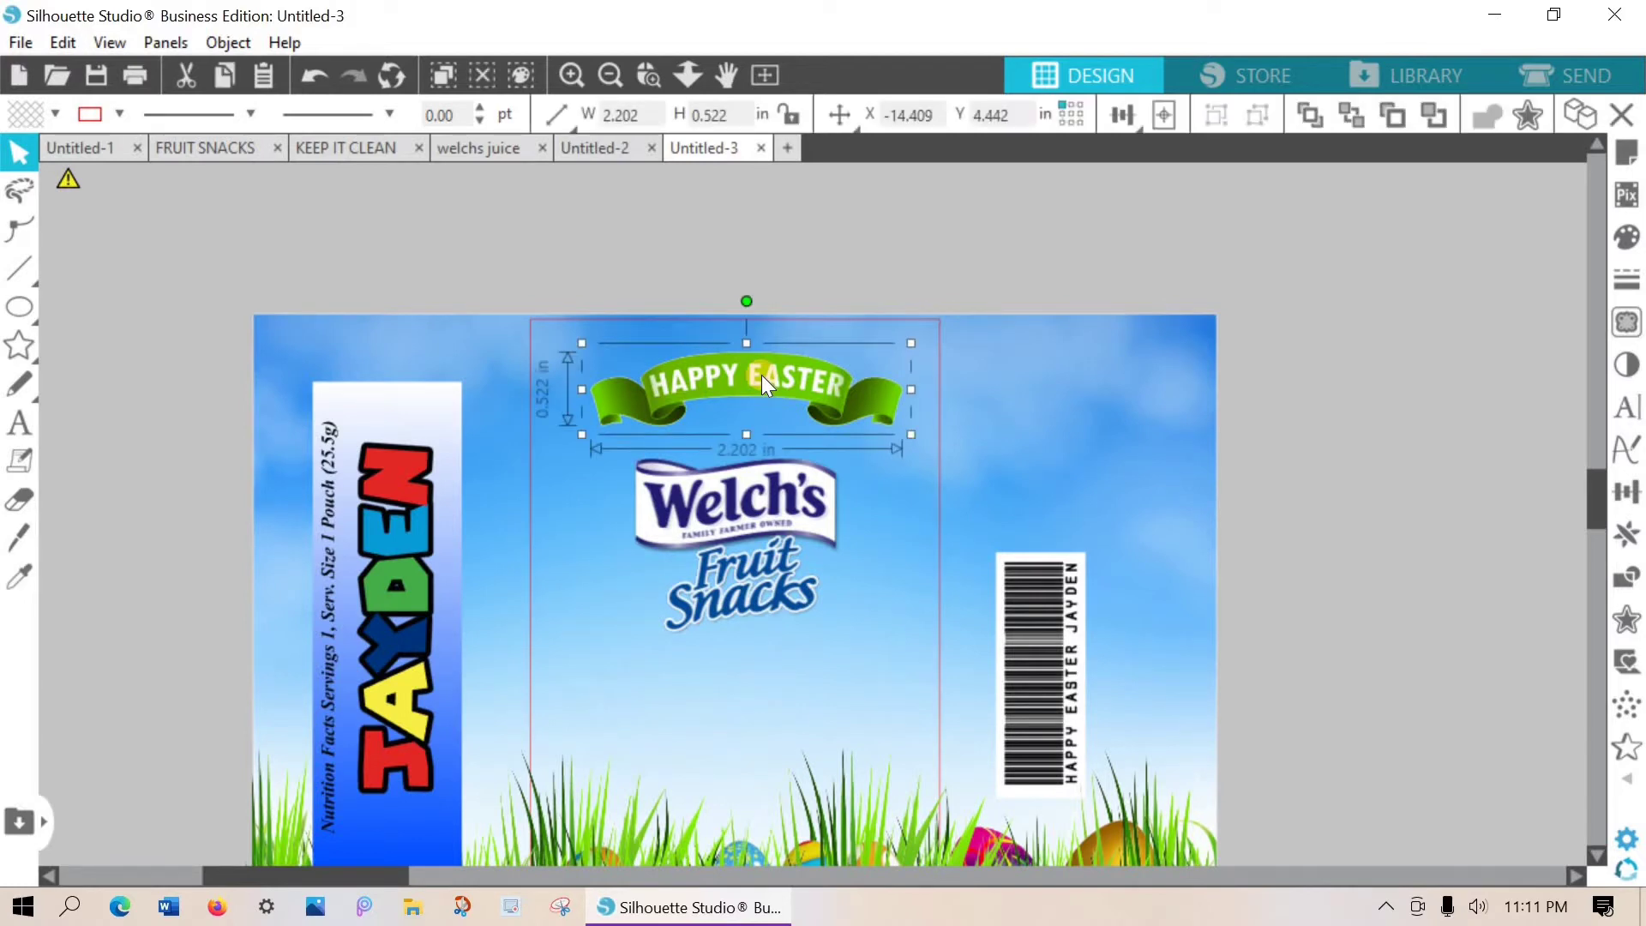
{"action": "left_click", "coordinate": [757, 502], "text": "shift"}
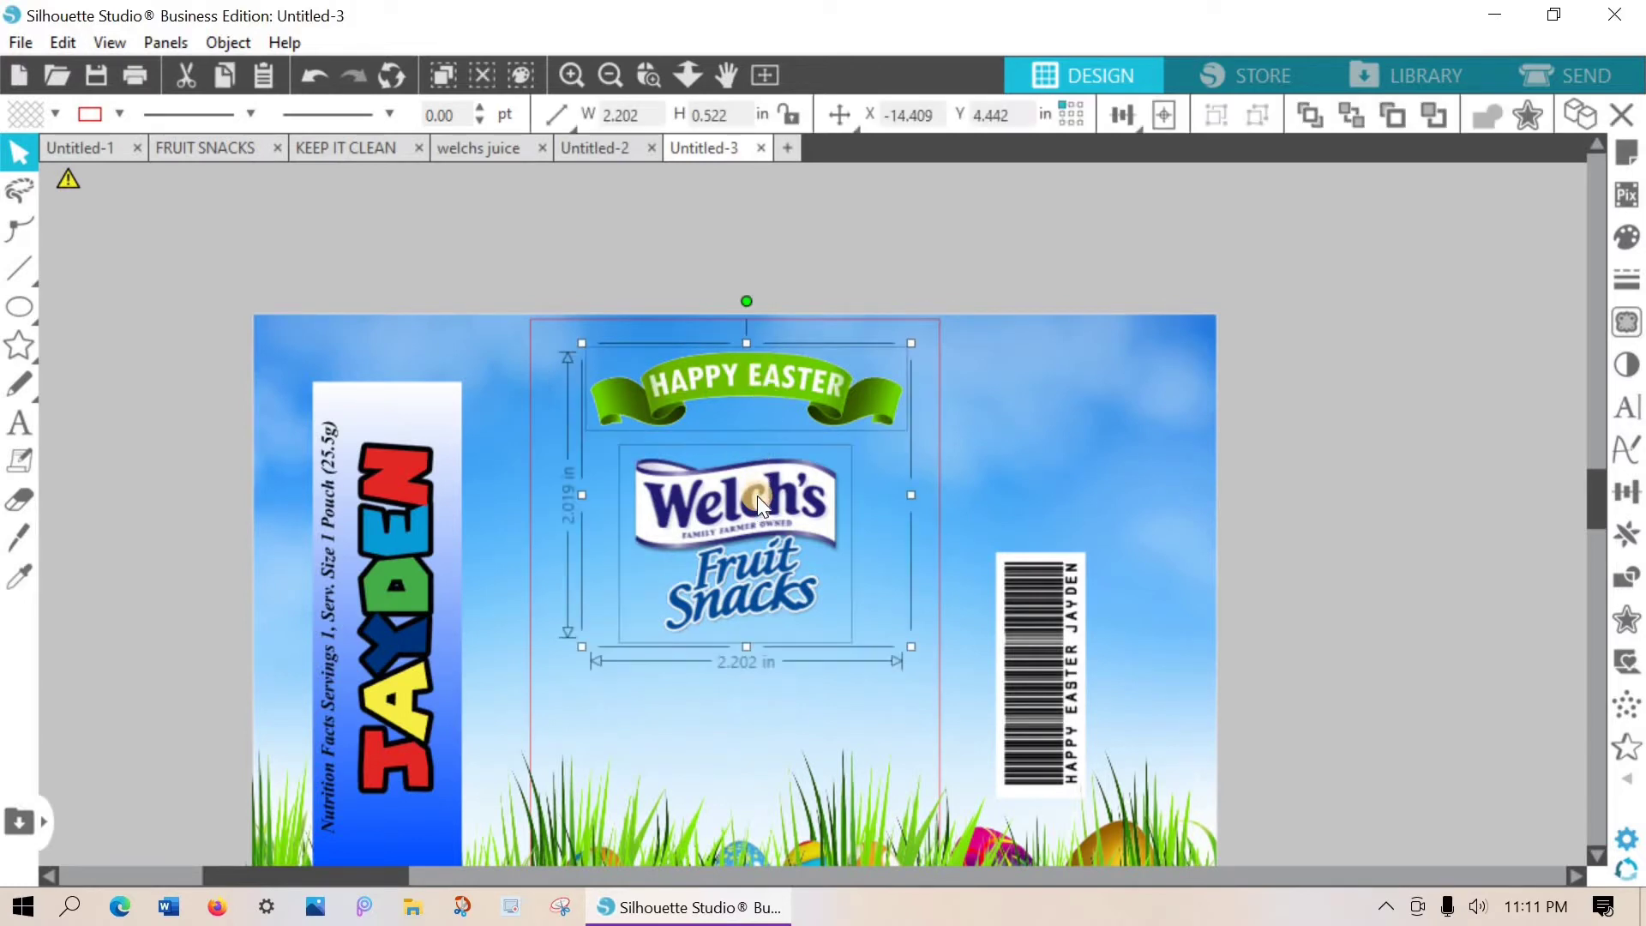
{"action": "left_click", "coordinate": [939, 321], "text": "shift"}
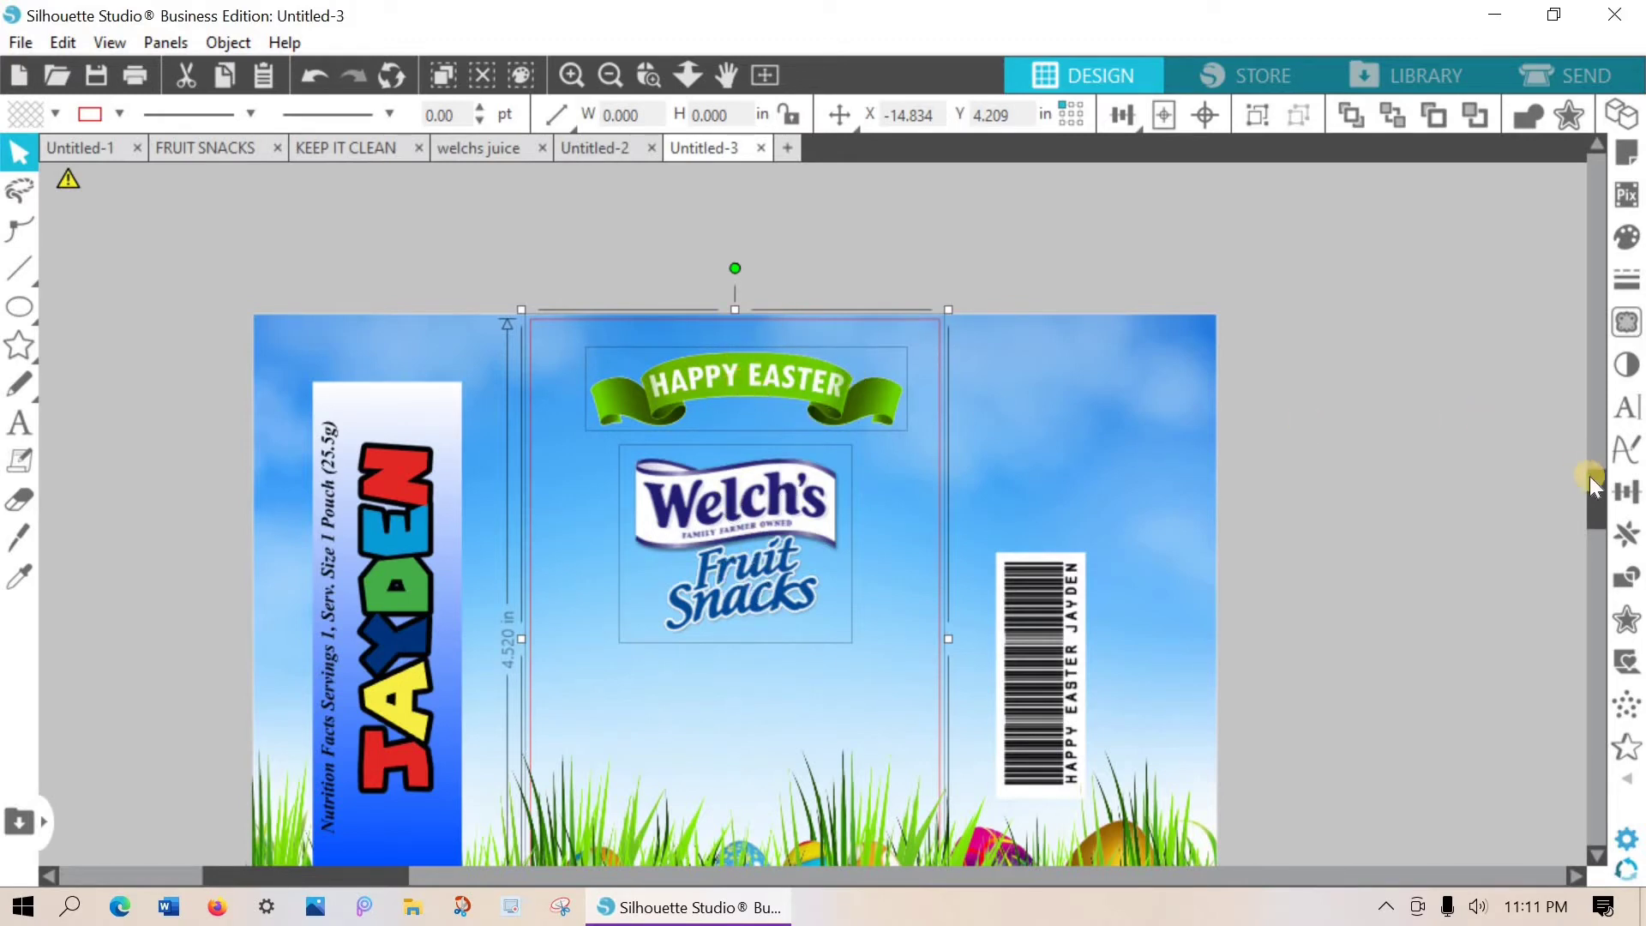
{"action": "left_click", "coordinate": [1624, 491]}
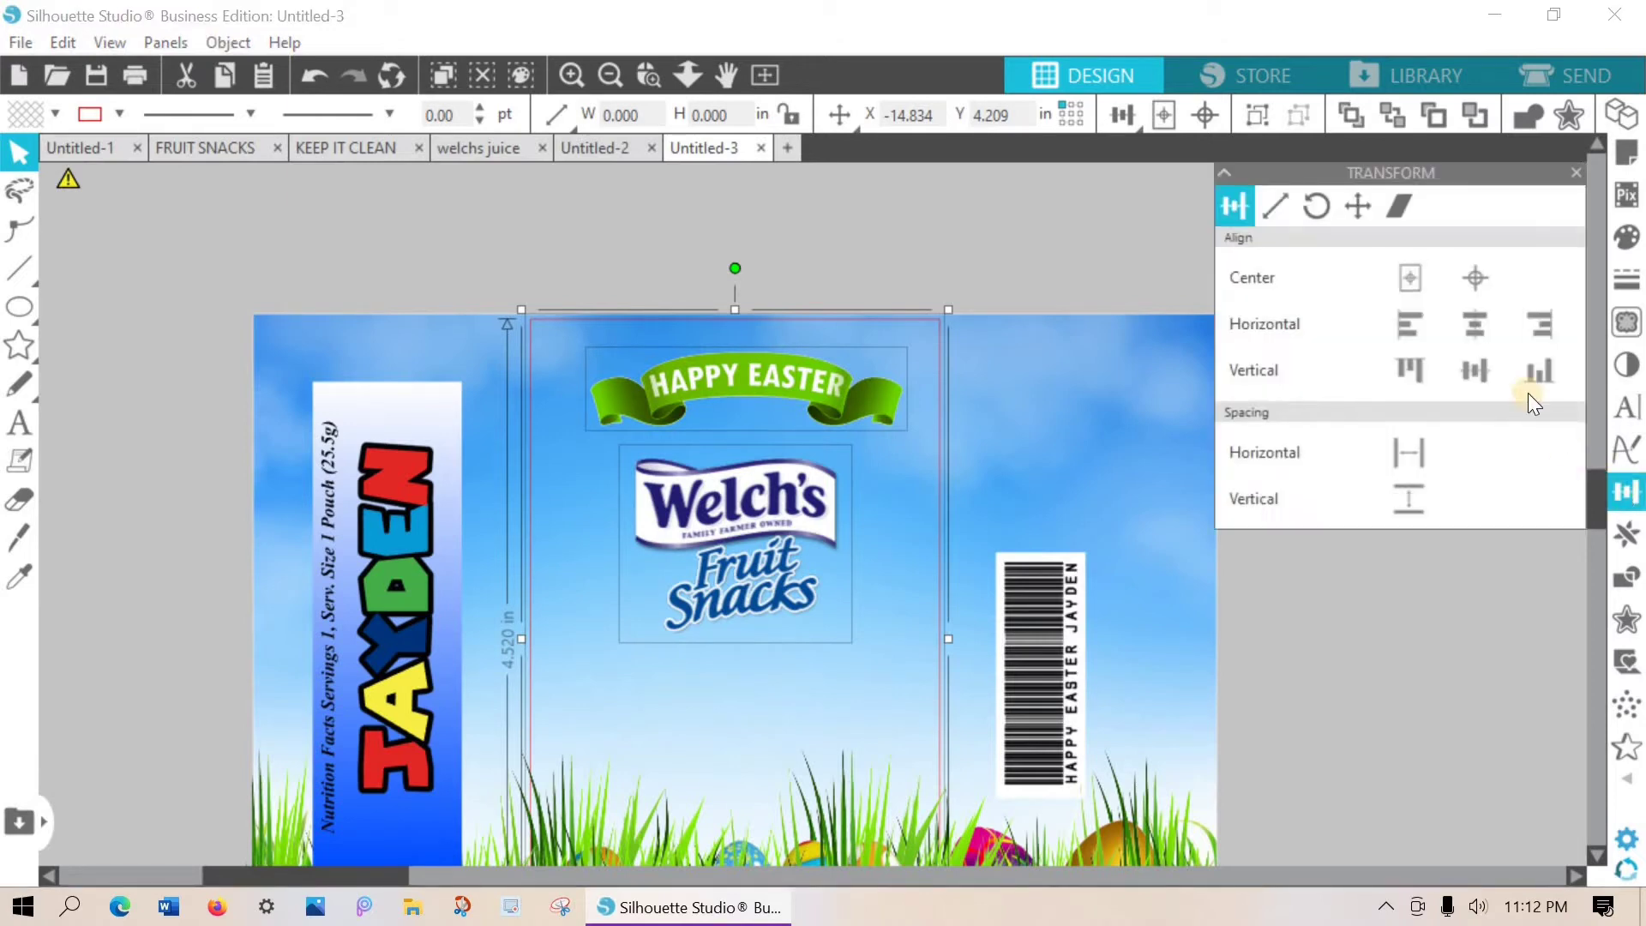
{"action": "left_click", "coordinate": [1471, 316]}
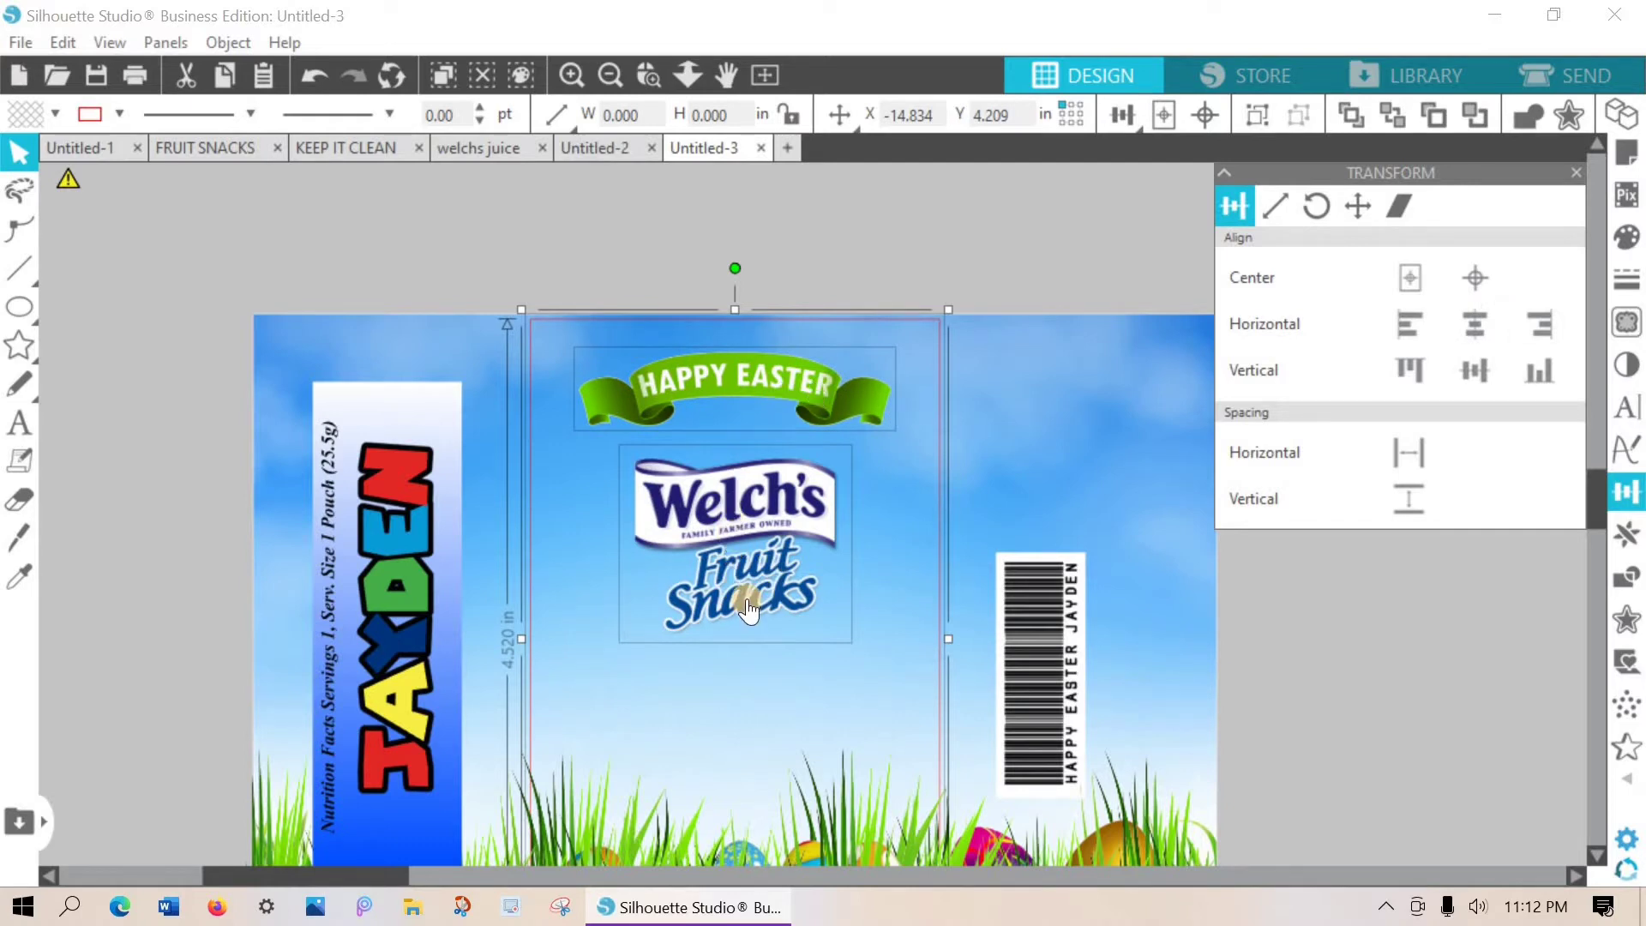
{"action": "left_click", "coordinate": [829, 273]}
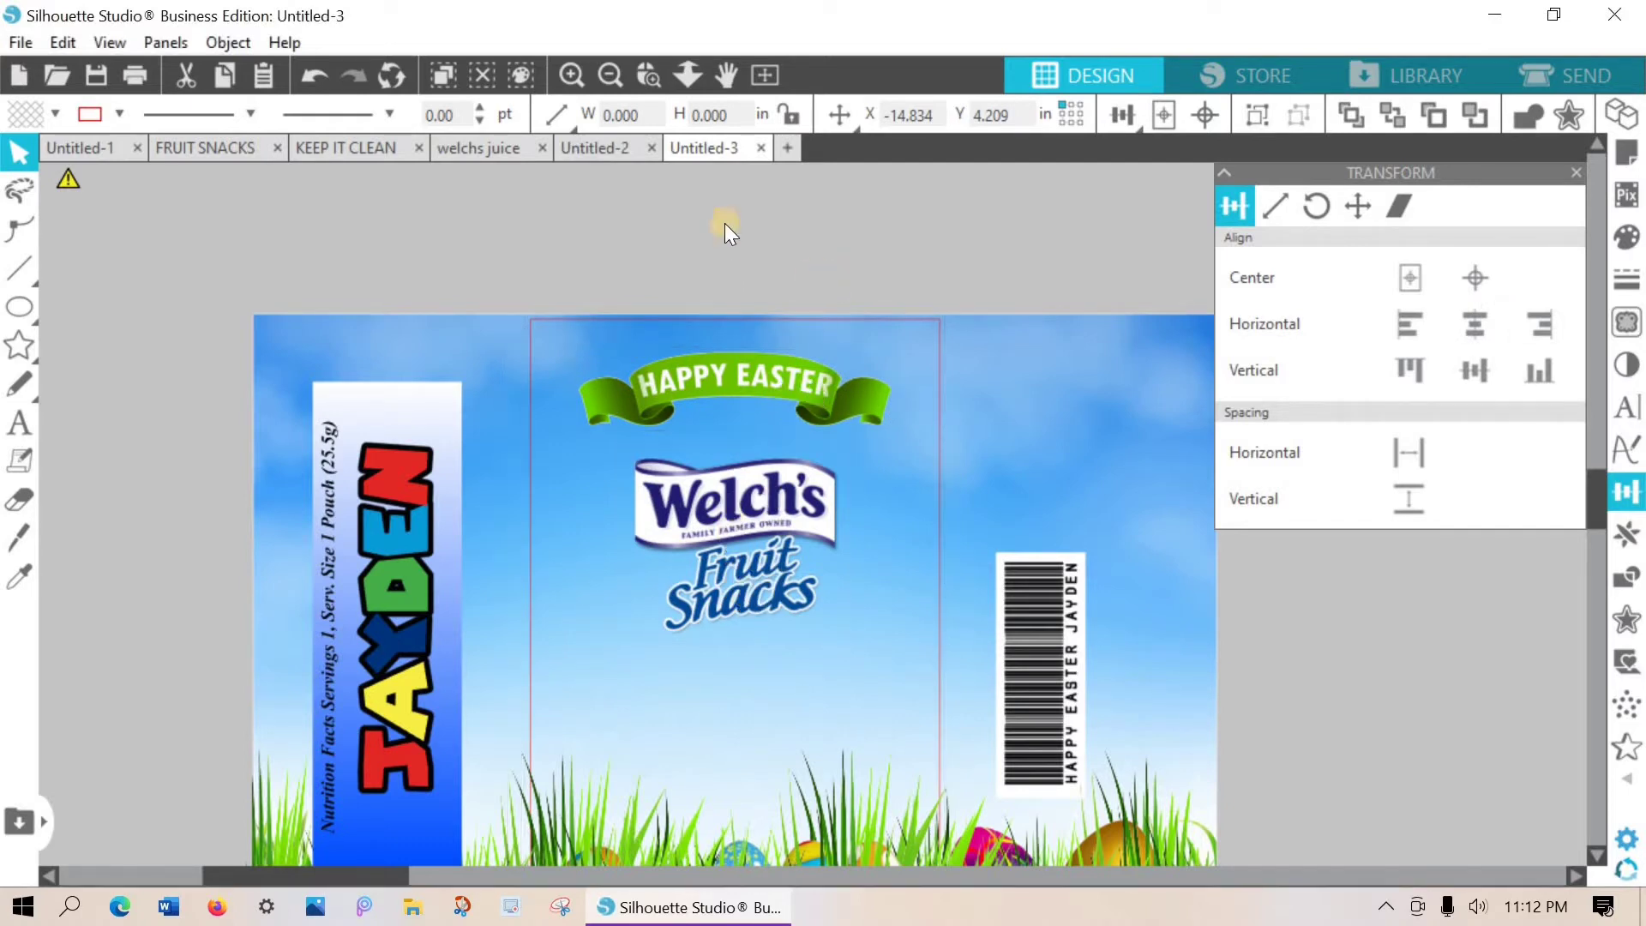
Move the bunny-eared Mario into the center panel below the Welch's logo and nudge the logo slightly upward.
{"action": "left_click", "coordinate": [603, 70]}
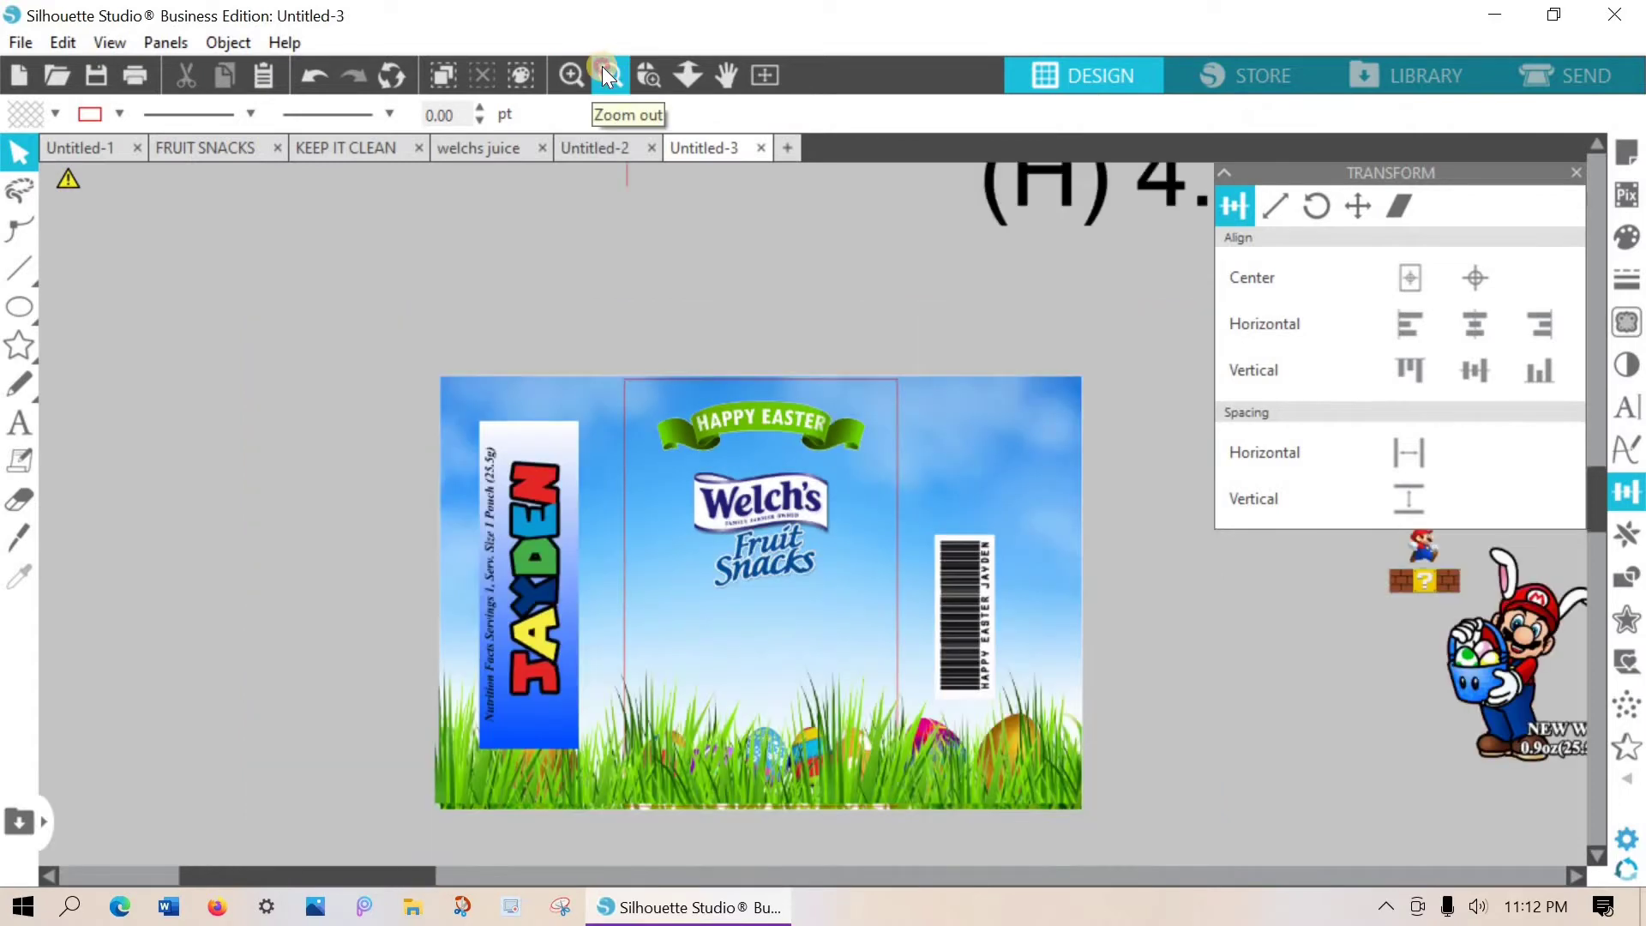
{"action": "left_click_drag", "start_coordinate": [1254, 606], "coordinate": [759, 610]}
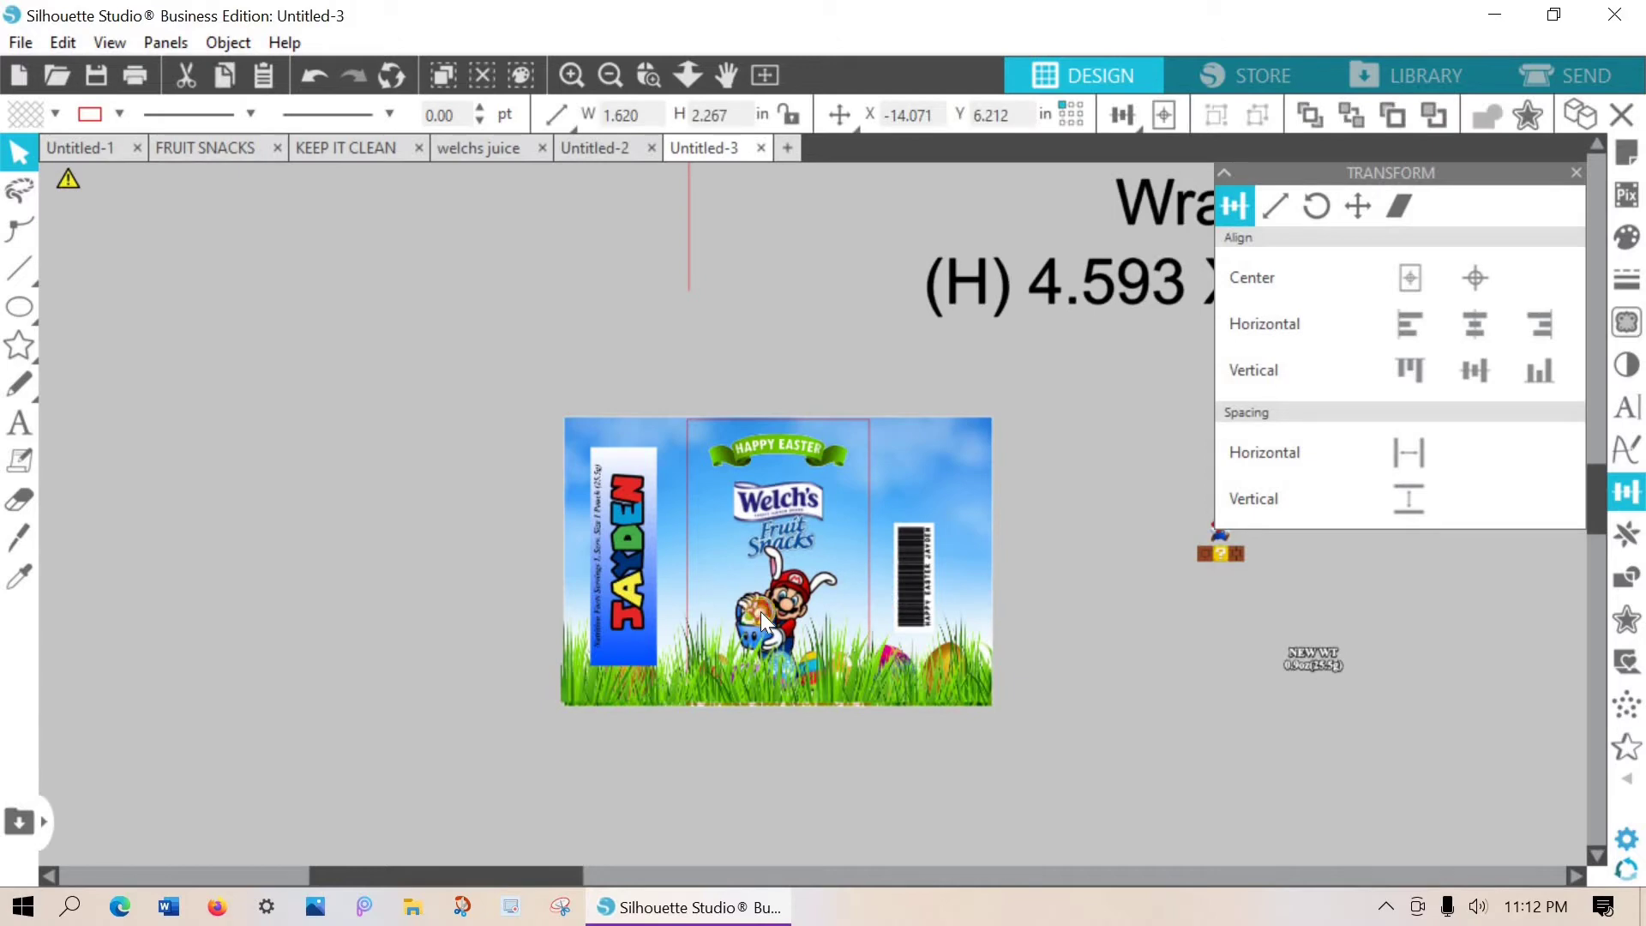
{"action": "left_click", "coordinate": [777, 499]}
{"action": "key", "text": "Up"}
{"action": "key", "text": "Up"}
{"action": "key", "text": "Up"}
{"action": "key", "text": "Up"}
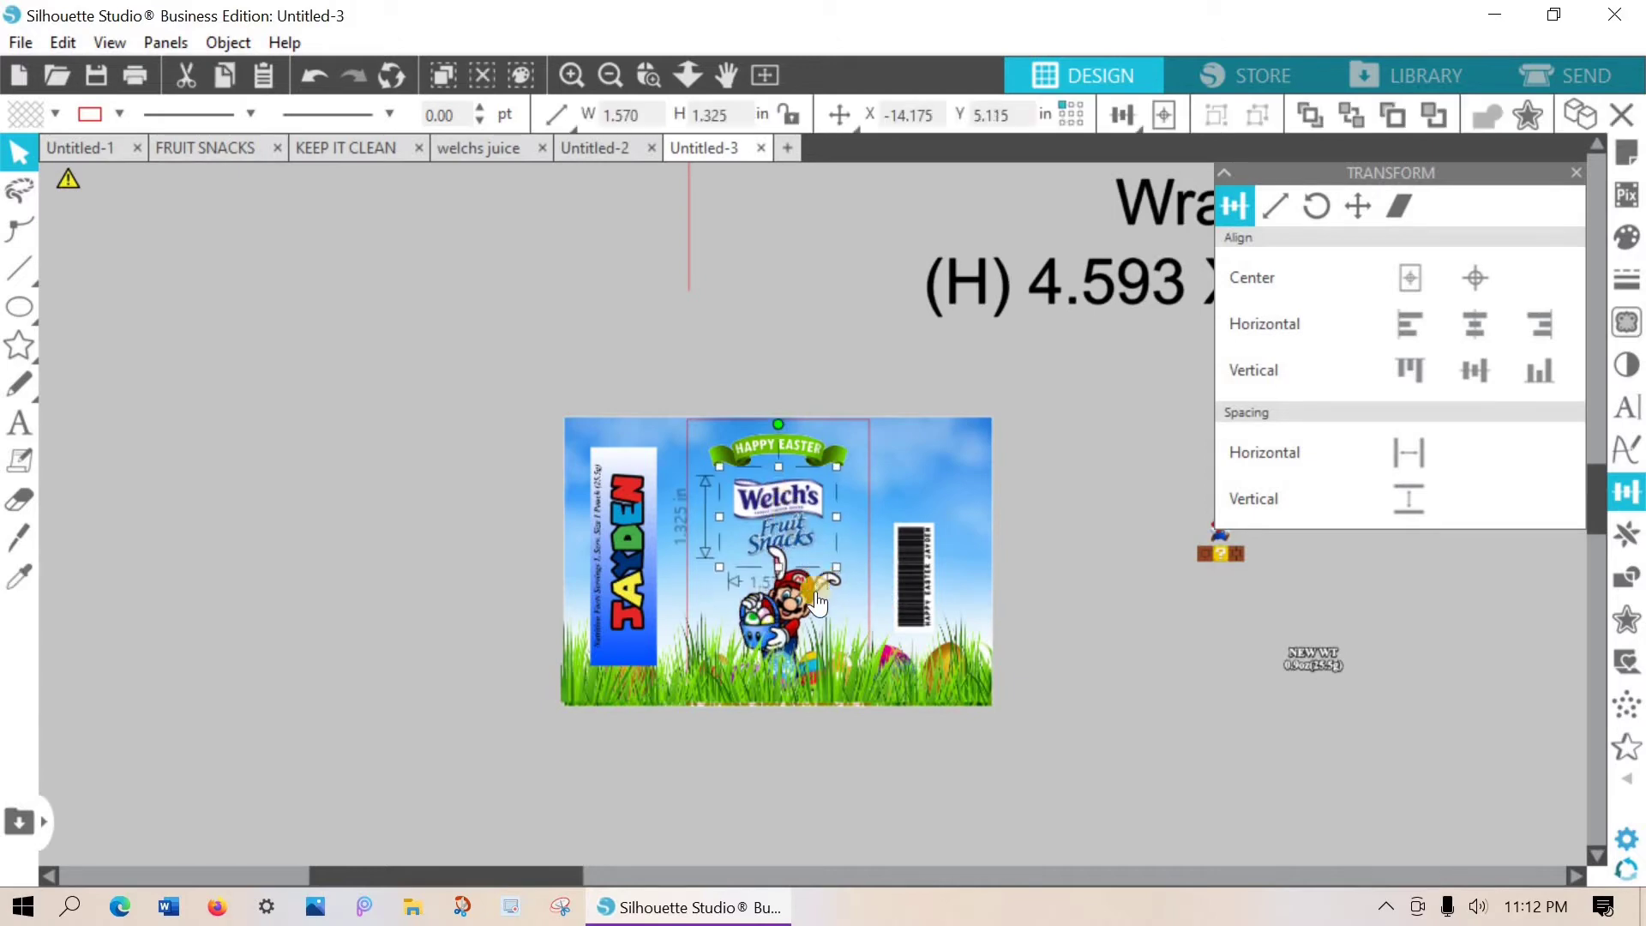
Try to center the bunny-eared Mario horizontally within the center panel outline.
{"action": "left_click", "coordinate": [796, 601]}
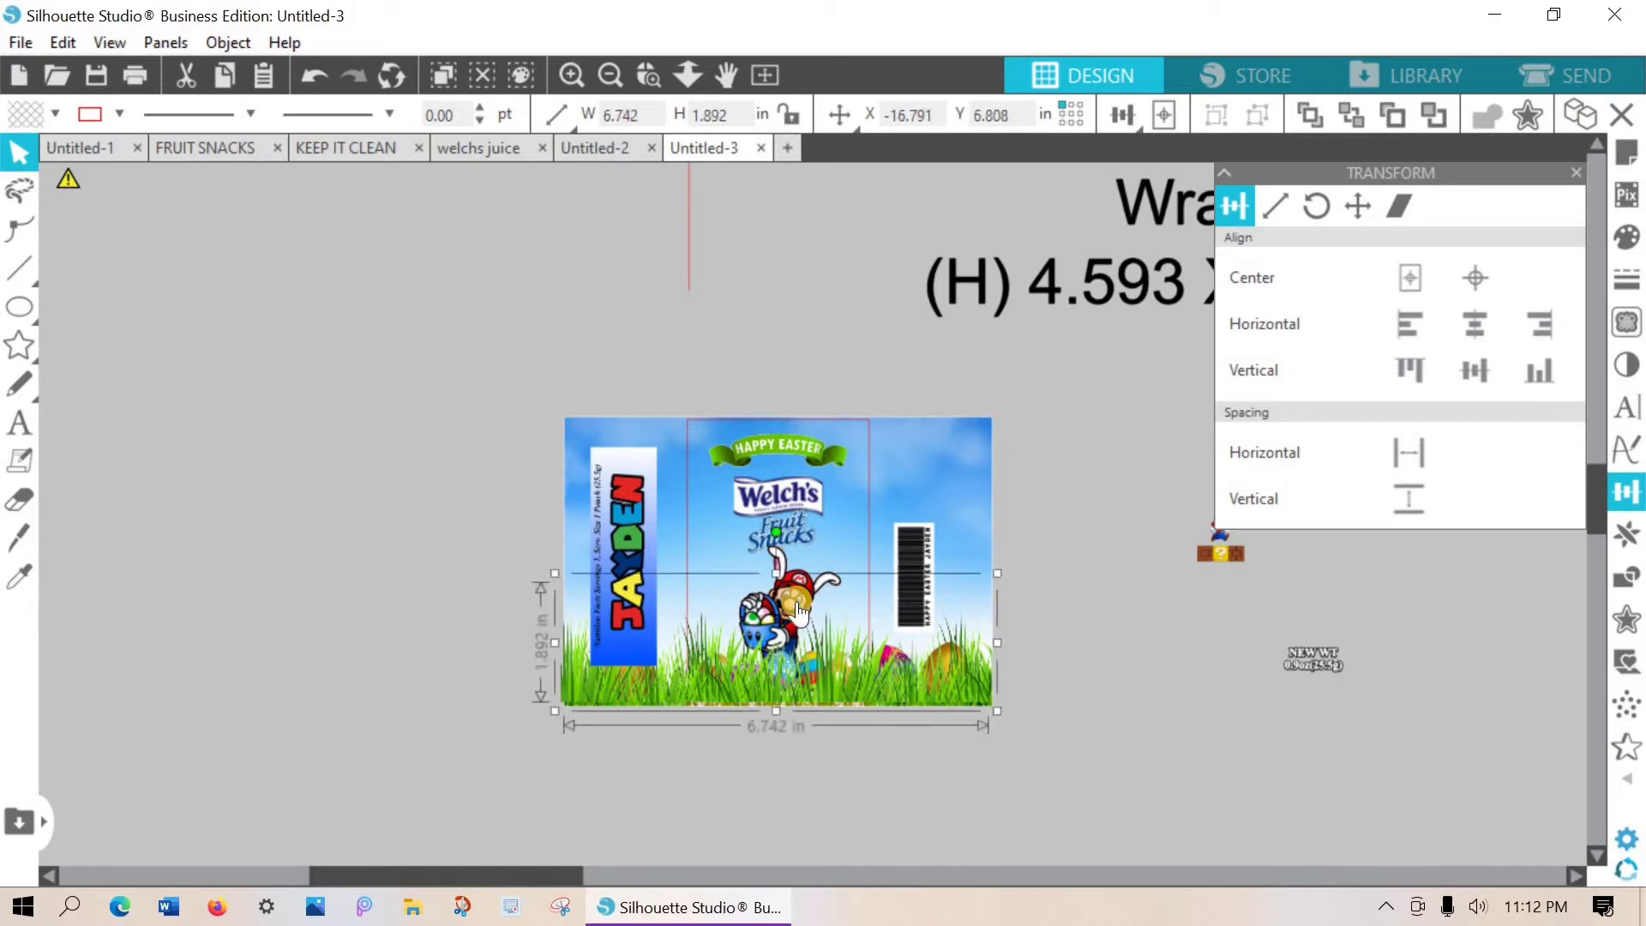
{"action": "left_click", "coordinate": [821, 572]}
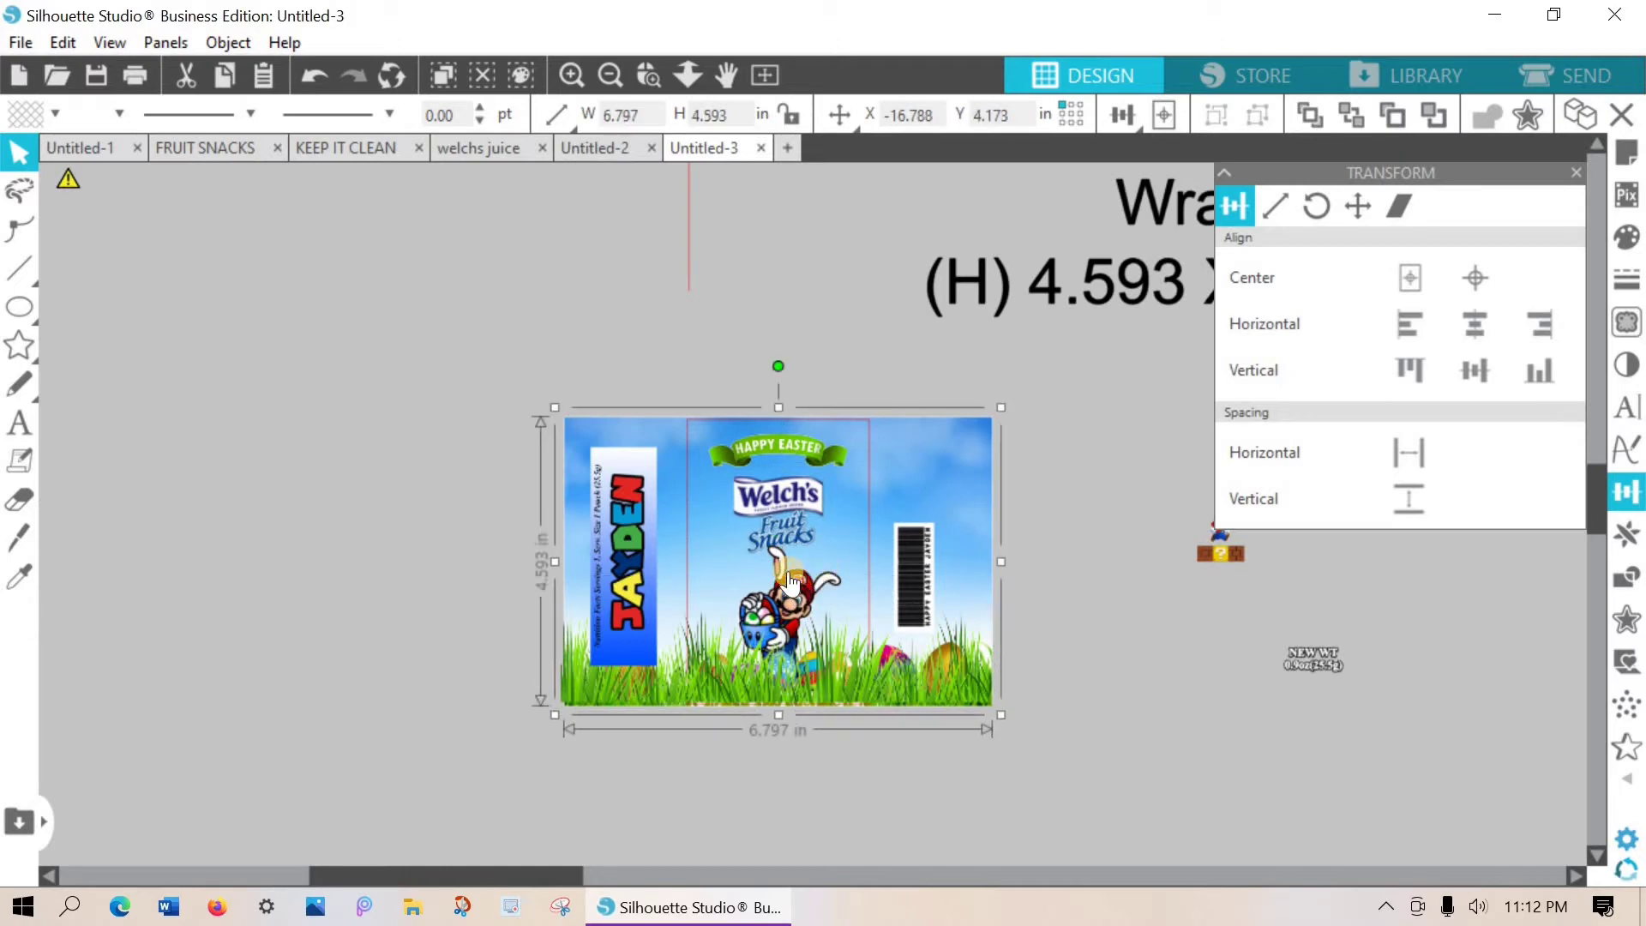
{"action": "left_click", "coordinate": [789, 570]}
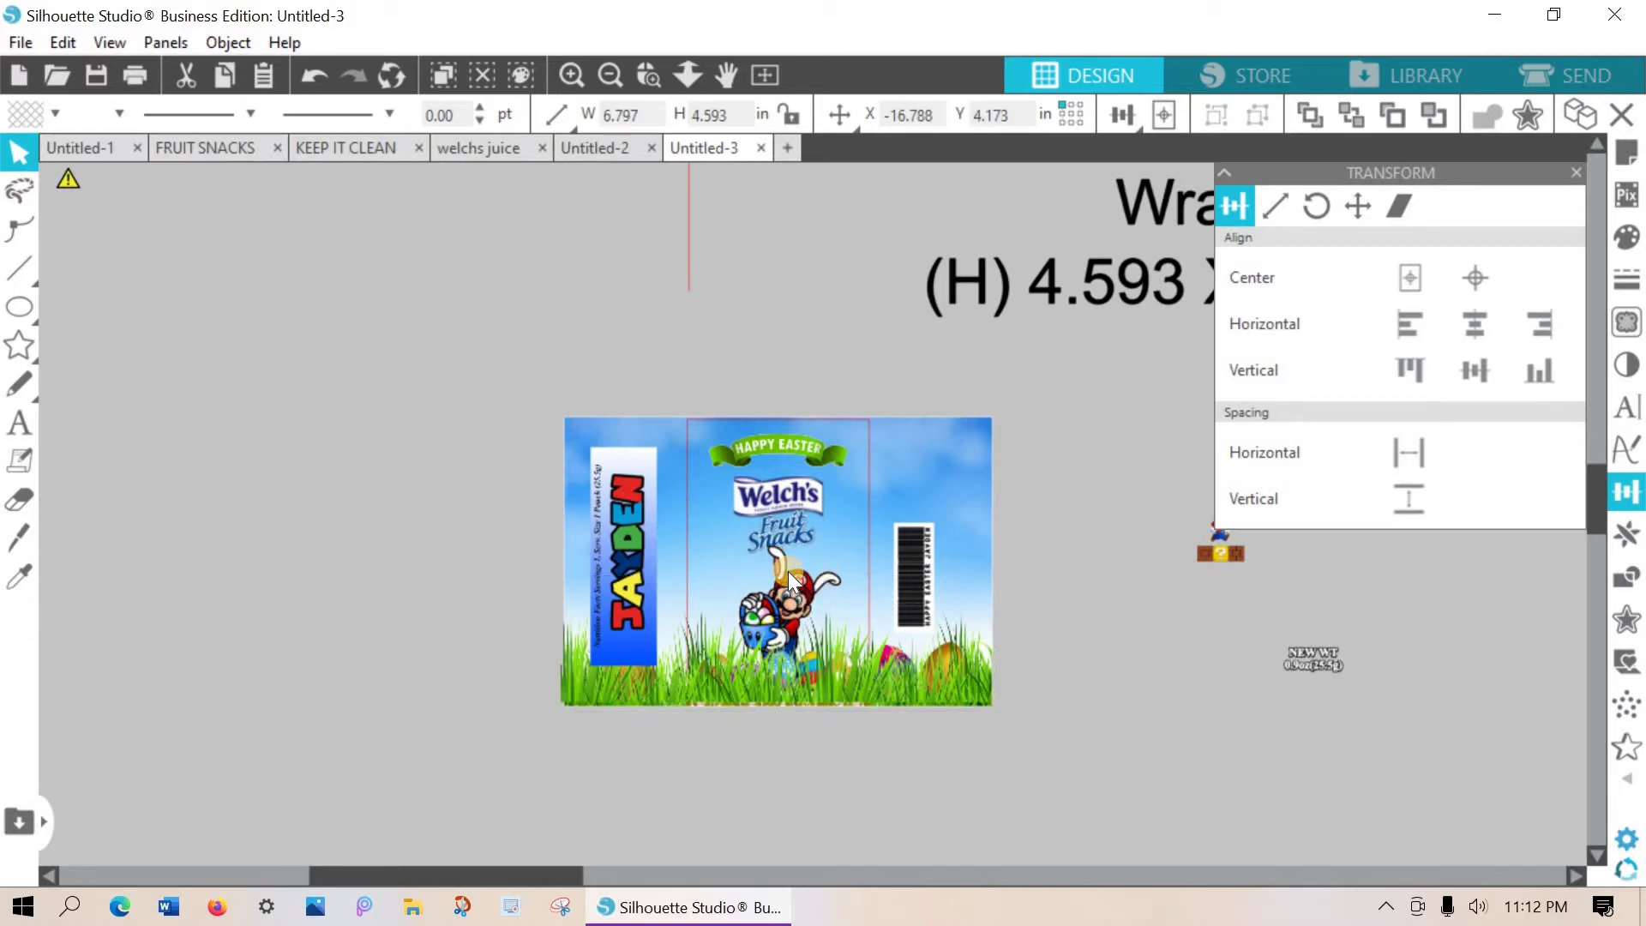
{"action": "left_click", "coordinate": [872, 434]}
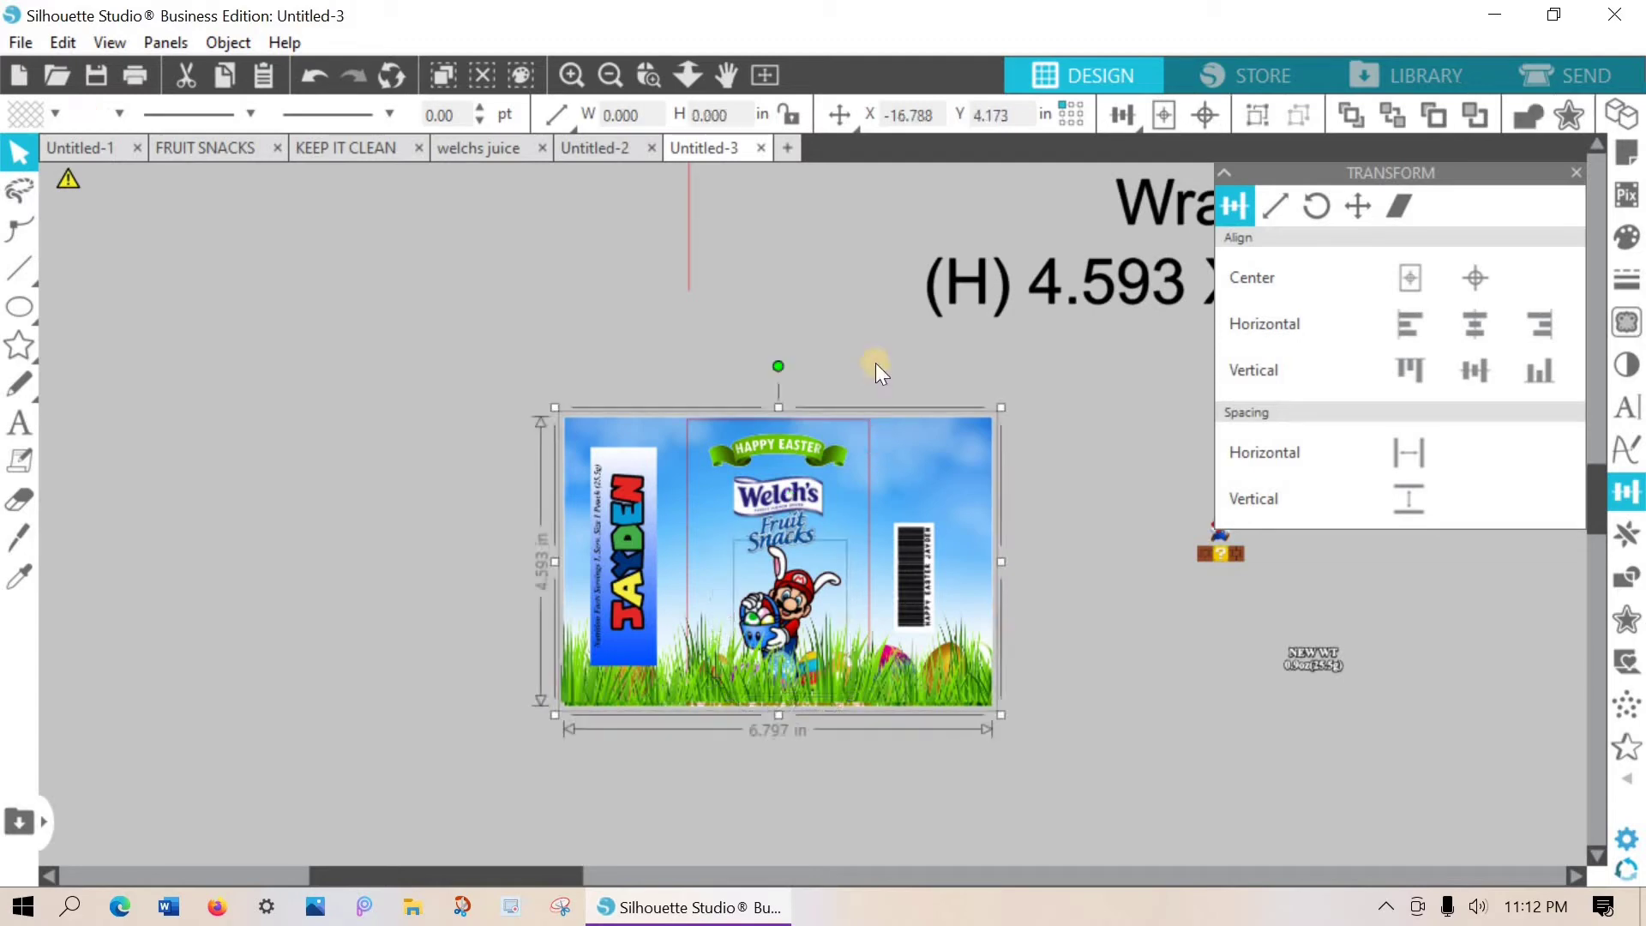
{"action": "left_click", "coordinate": [868, 416]}
{"action": "left_click", "coordinate": [867, 425]}
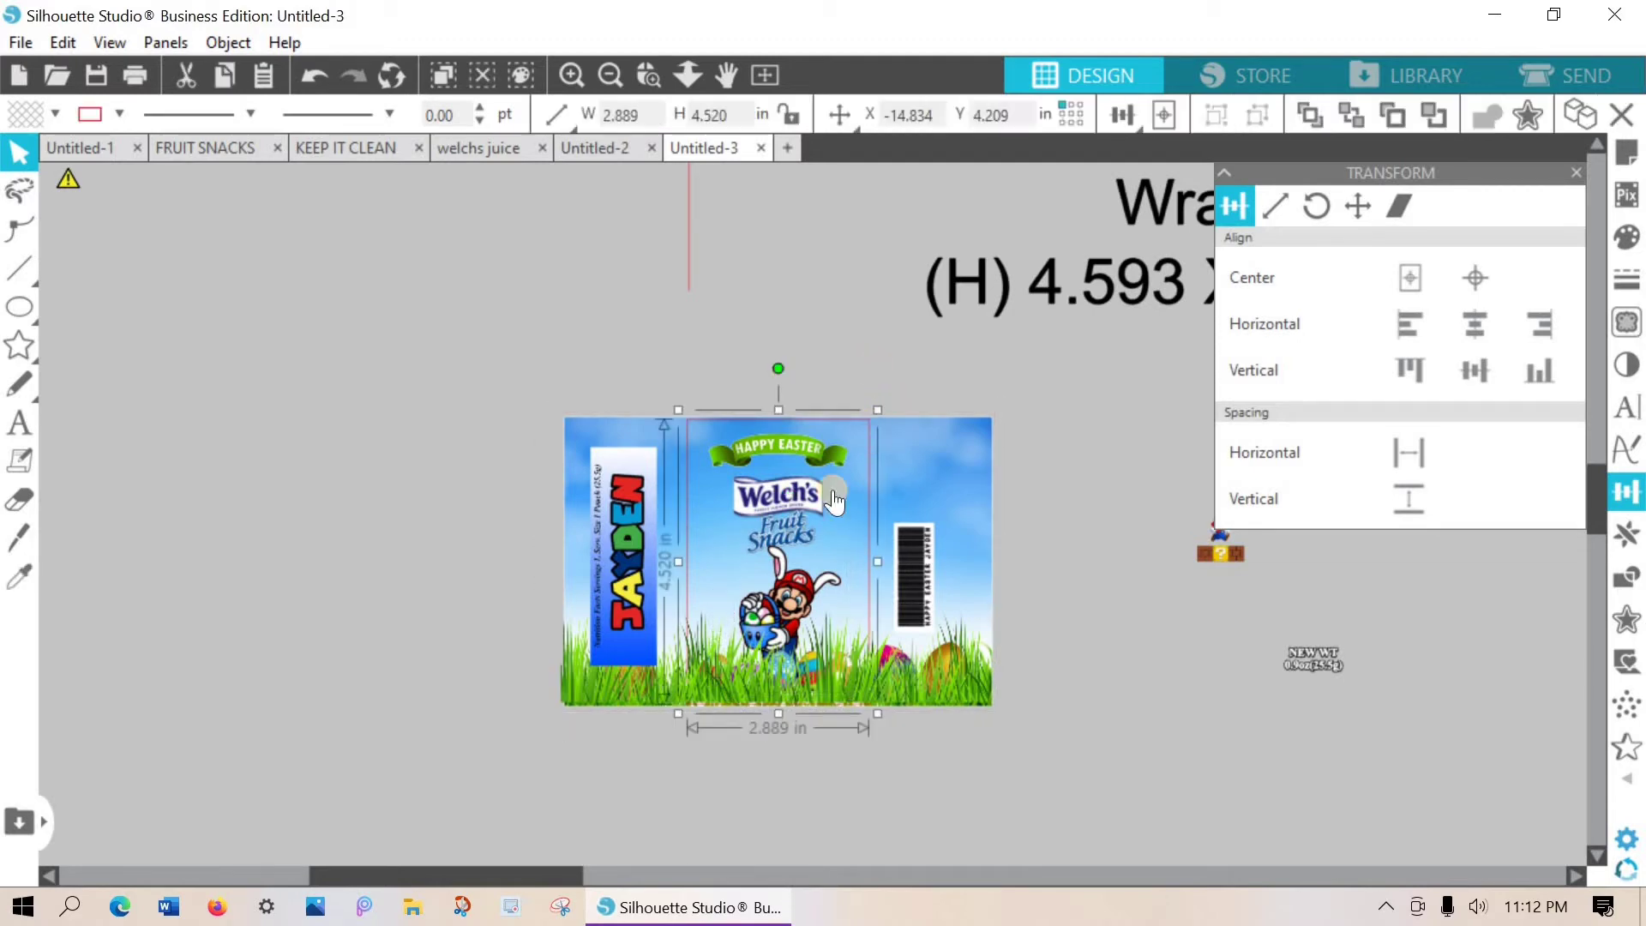
{"action": "left_click", "coordinate": [799, 583]}
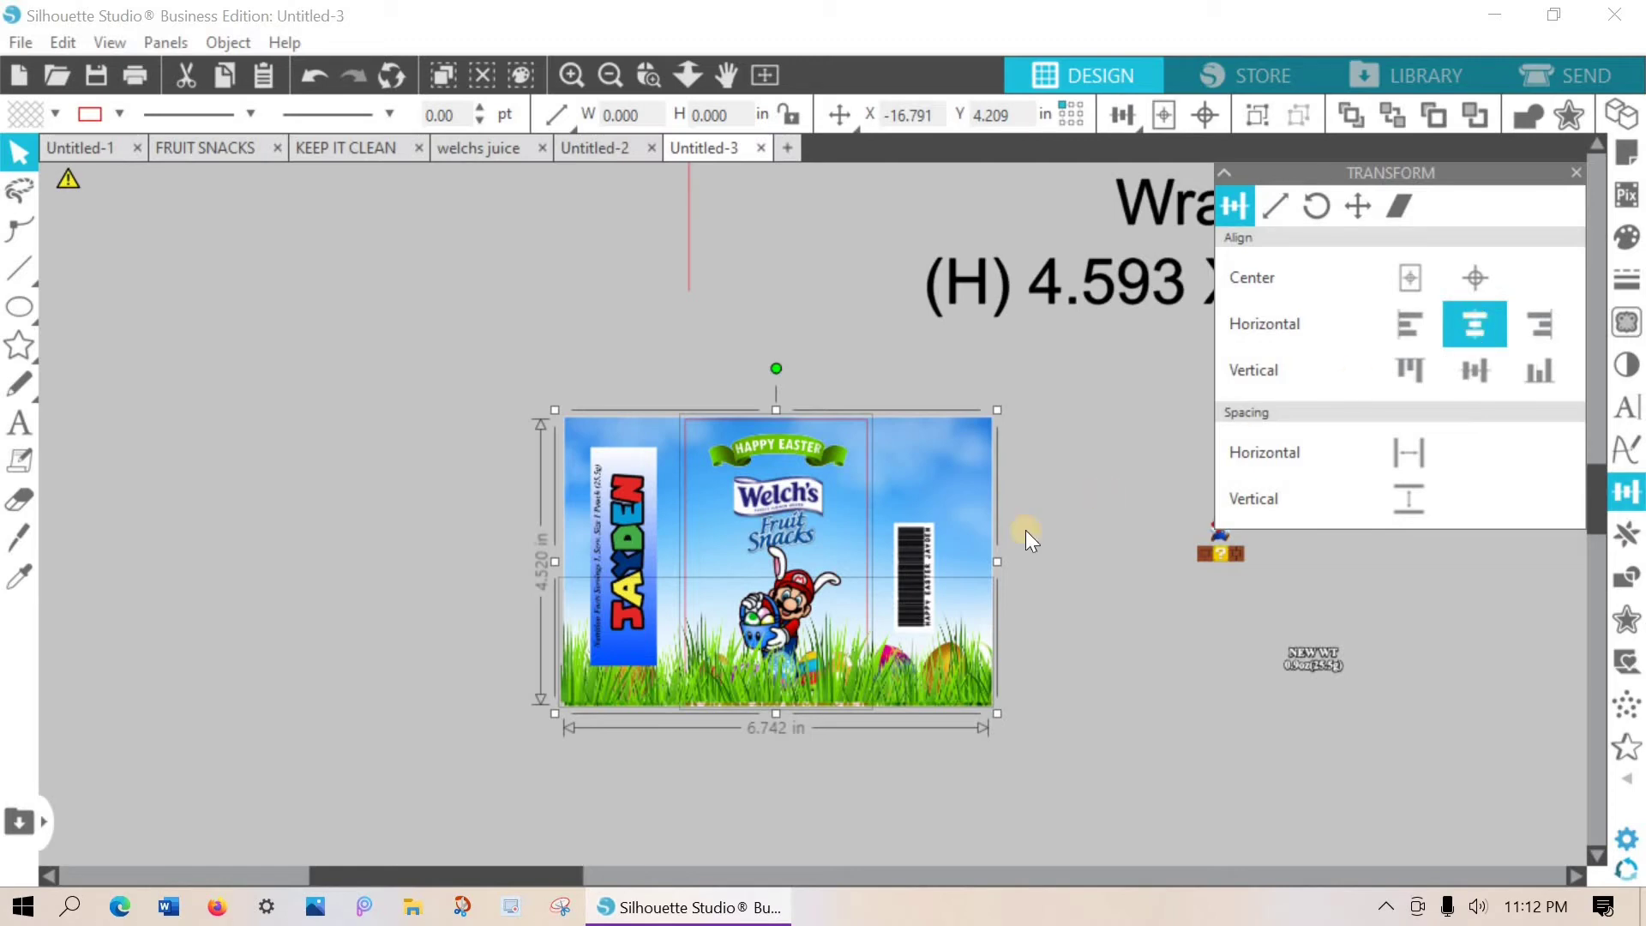
{"action": "left_click", "coordinate": [855, 353]}
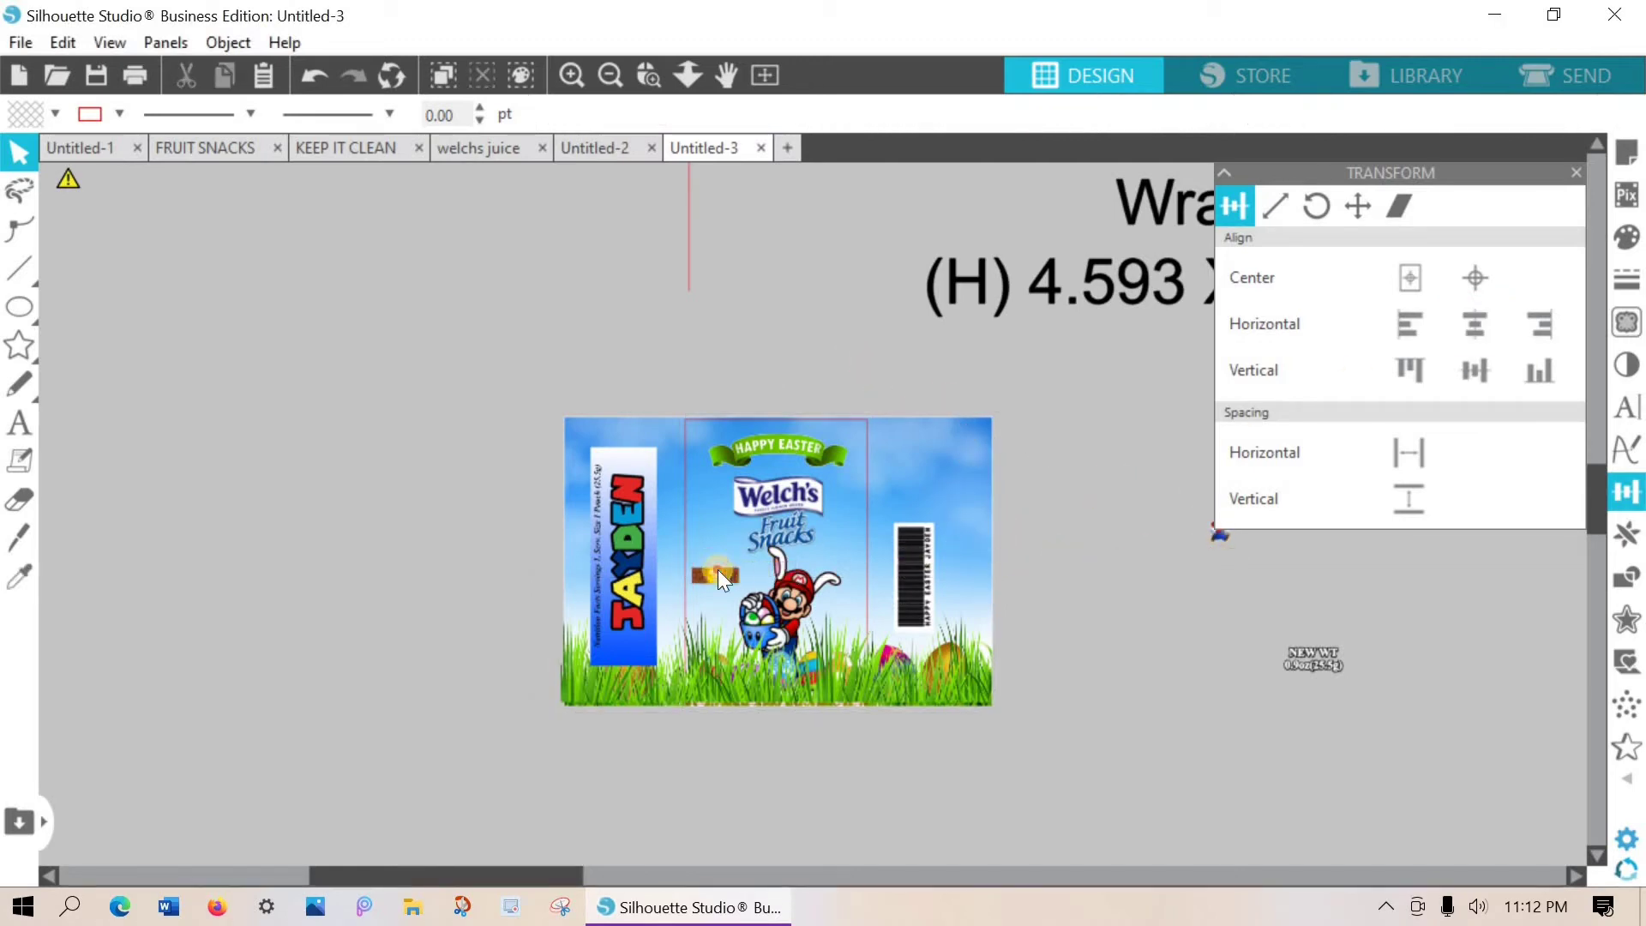
Place the question-block bricks and the small running Mario beside the bunny-eared Mario's head.
{"action": "left_click_drag", "start_coordinate": [717, 570], "coordinate": [723, 570]}
{"action": "left_click", "coordinate": [1151, 543]}
Place the NEW WT 0.9oz (25.5g) text over the center panel's grass and the Custom Designed Packaging text above the barcode.
{"action": "left_click_drag", "start_coordinate": [1313, 660], "coordinate": [845, 684]}
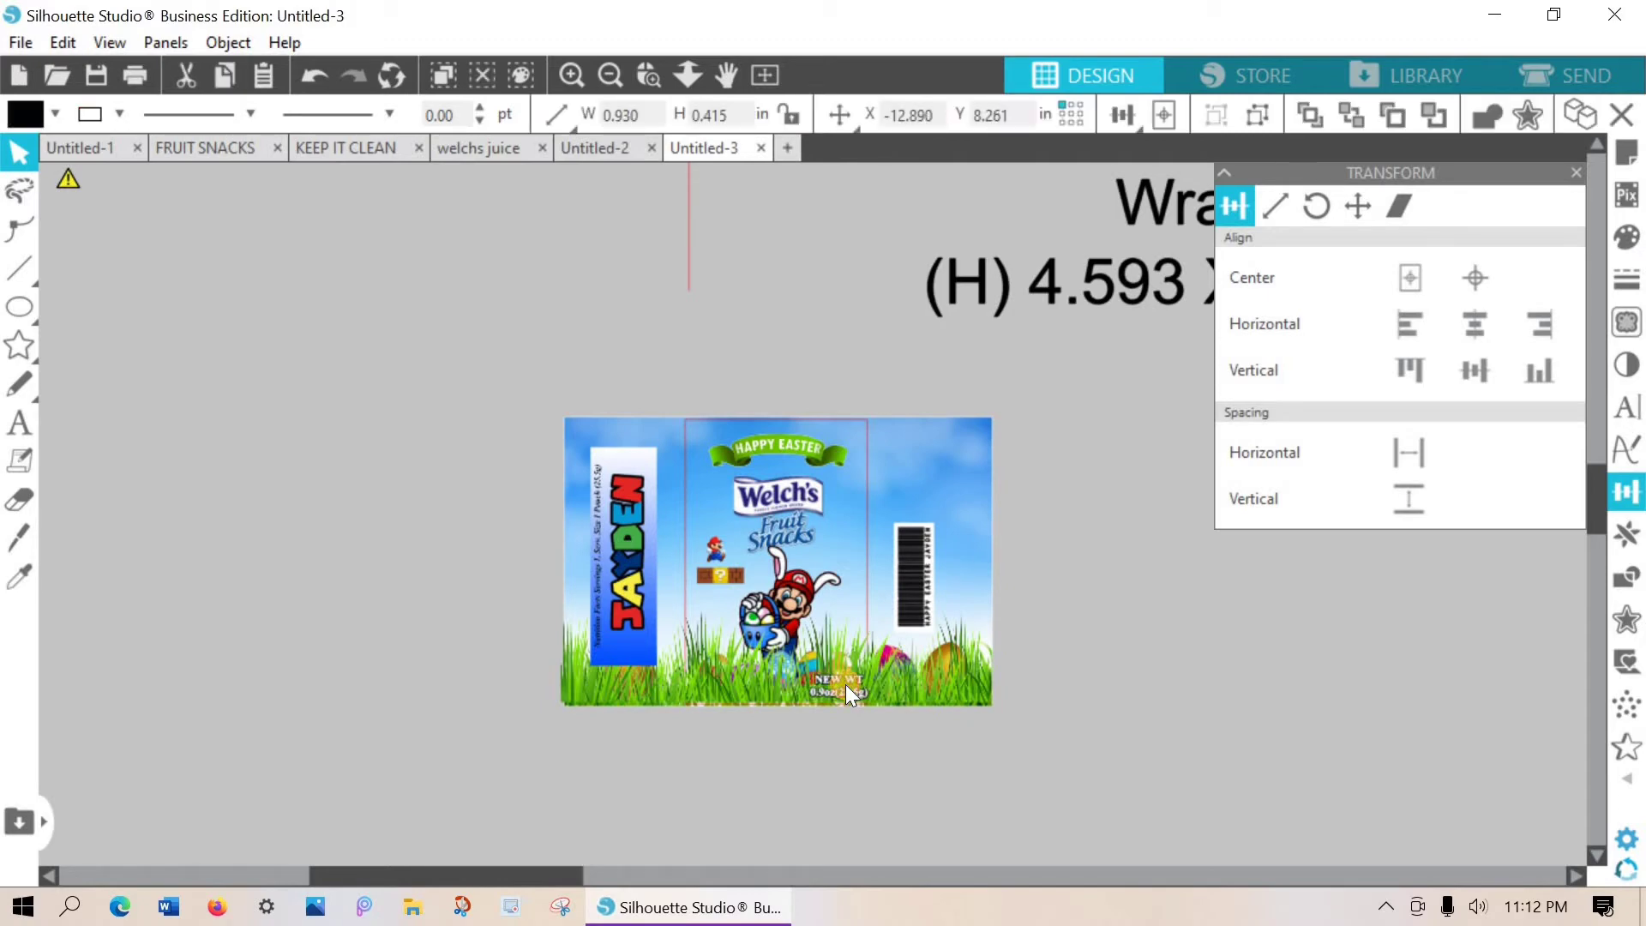
{"action": "left_click", "coordinate": [970, 769]}
{"action": "left_click_drag", "start_coordinate": [1234, 688], "coordinate": [614, 501]}
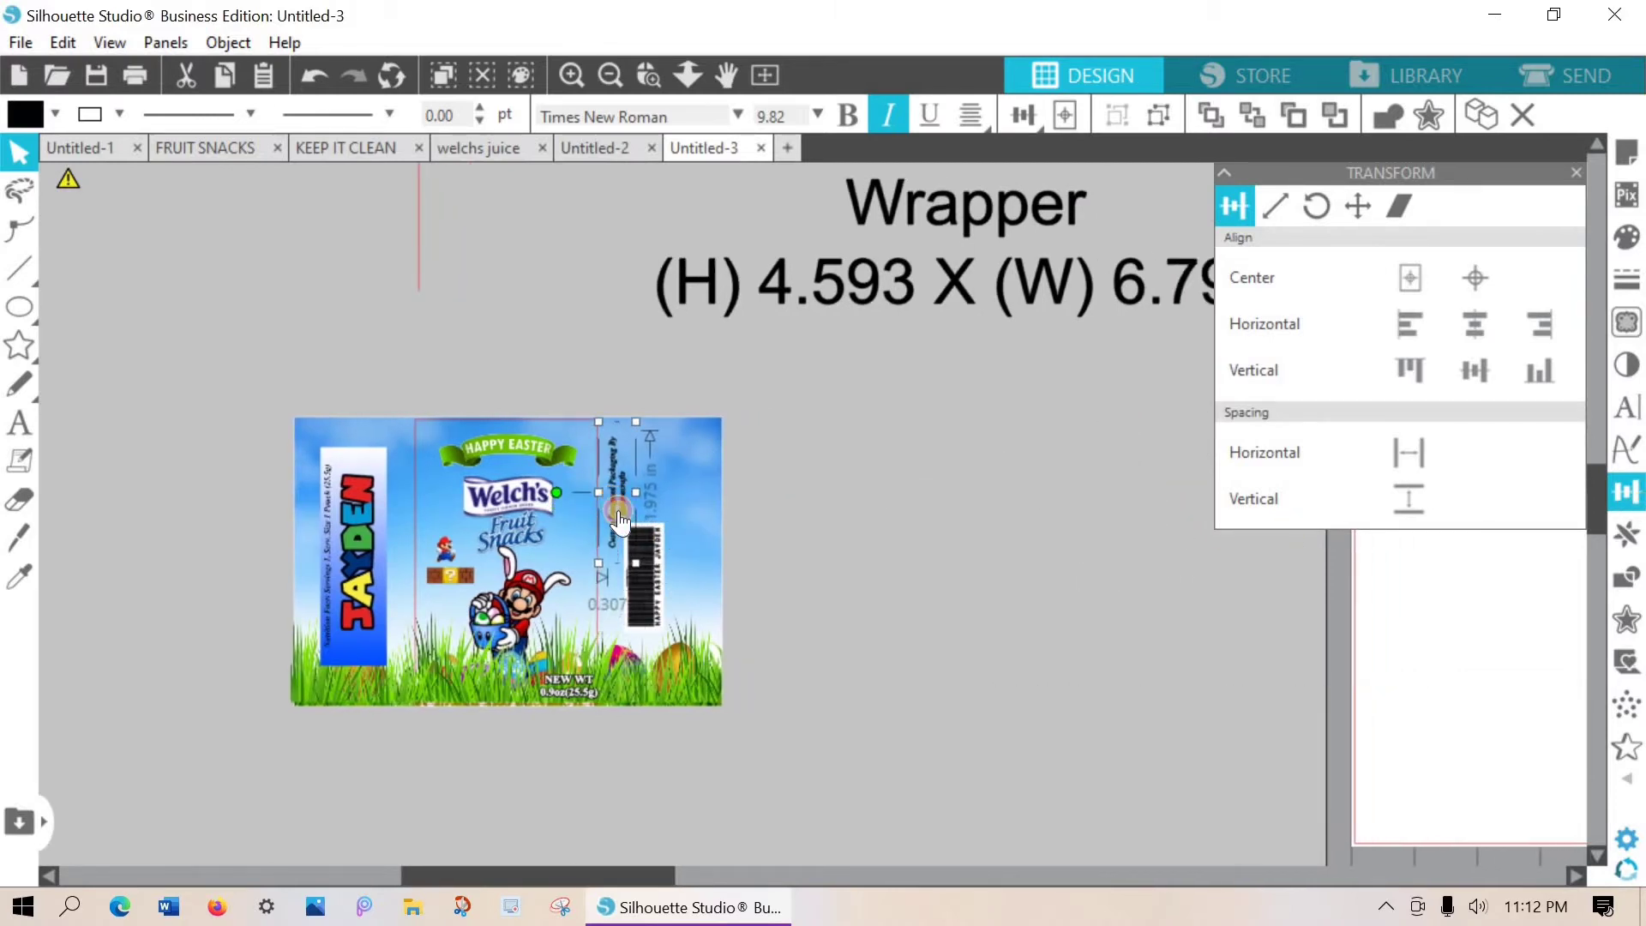
{"action": "left_click", "coordinate": [547, 851]}
Select all pieces of the assembled wrapper together and move them closer to the page.
{"action": "left_click_drag", "start_coordinate": [548, 877], "coordinate": [552, 877]}
{"action": "left_click_drag", "start_coordinate": [788, 722], "coordinate": [285, 445]}
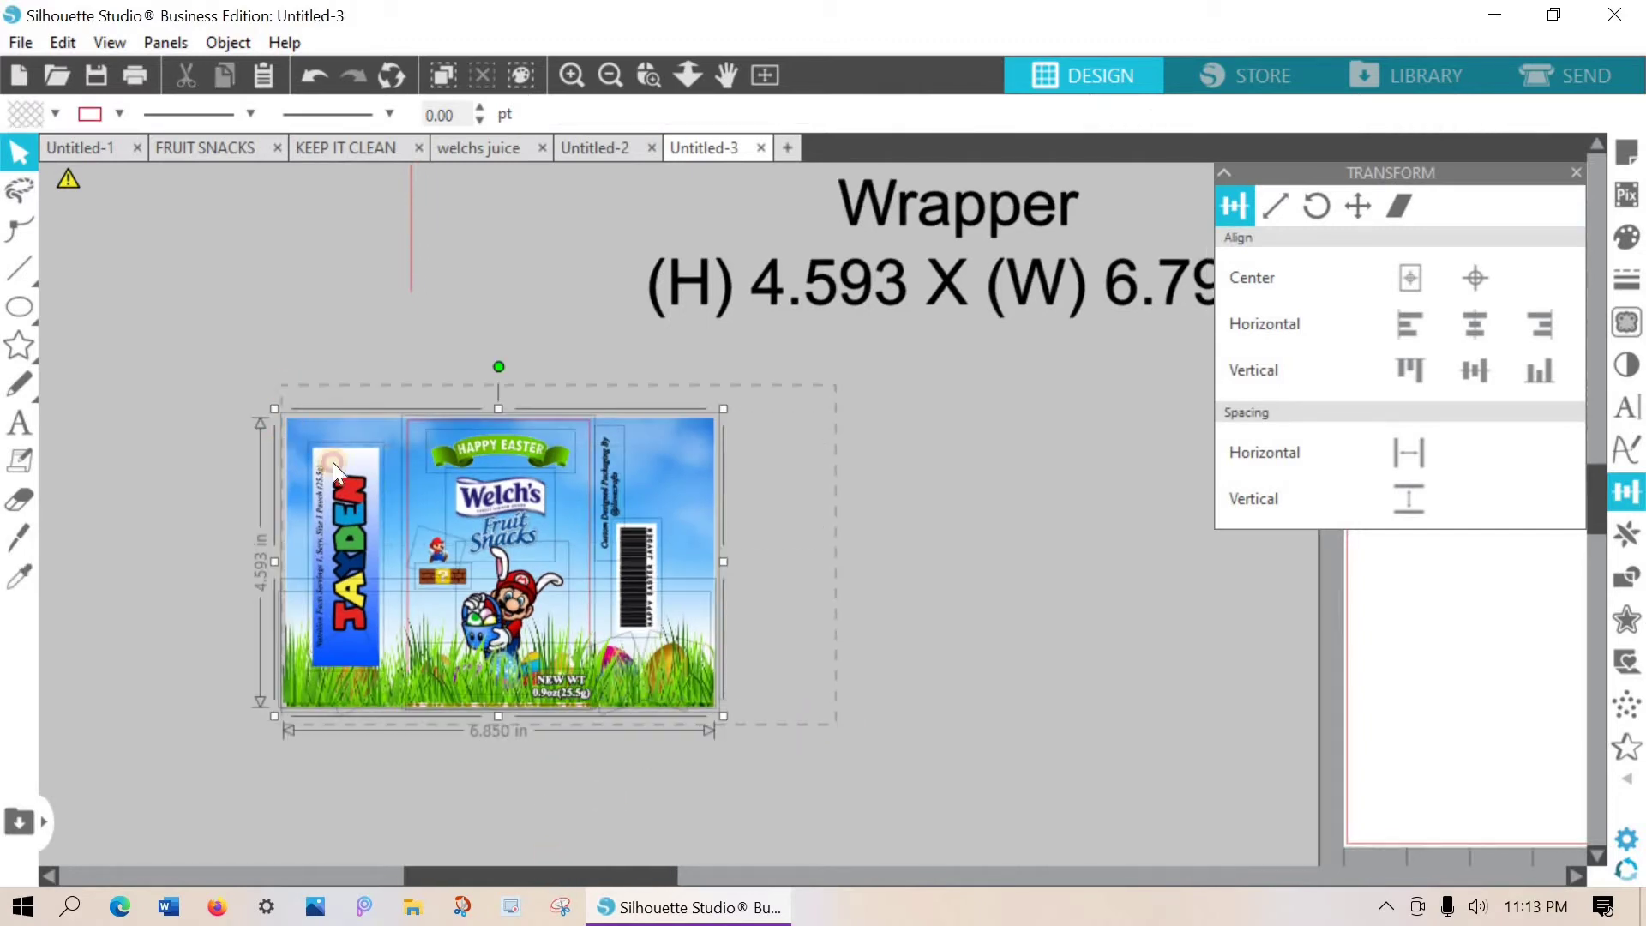
{"action": "left_click_drag", "start_coordinate": [429, 480], "coordinate": [868, 431]}
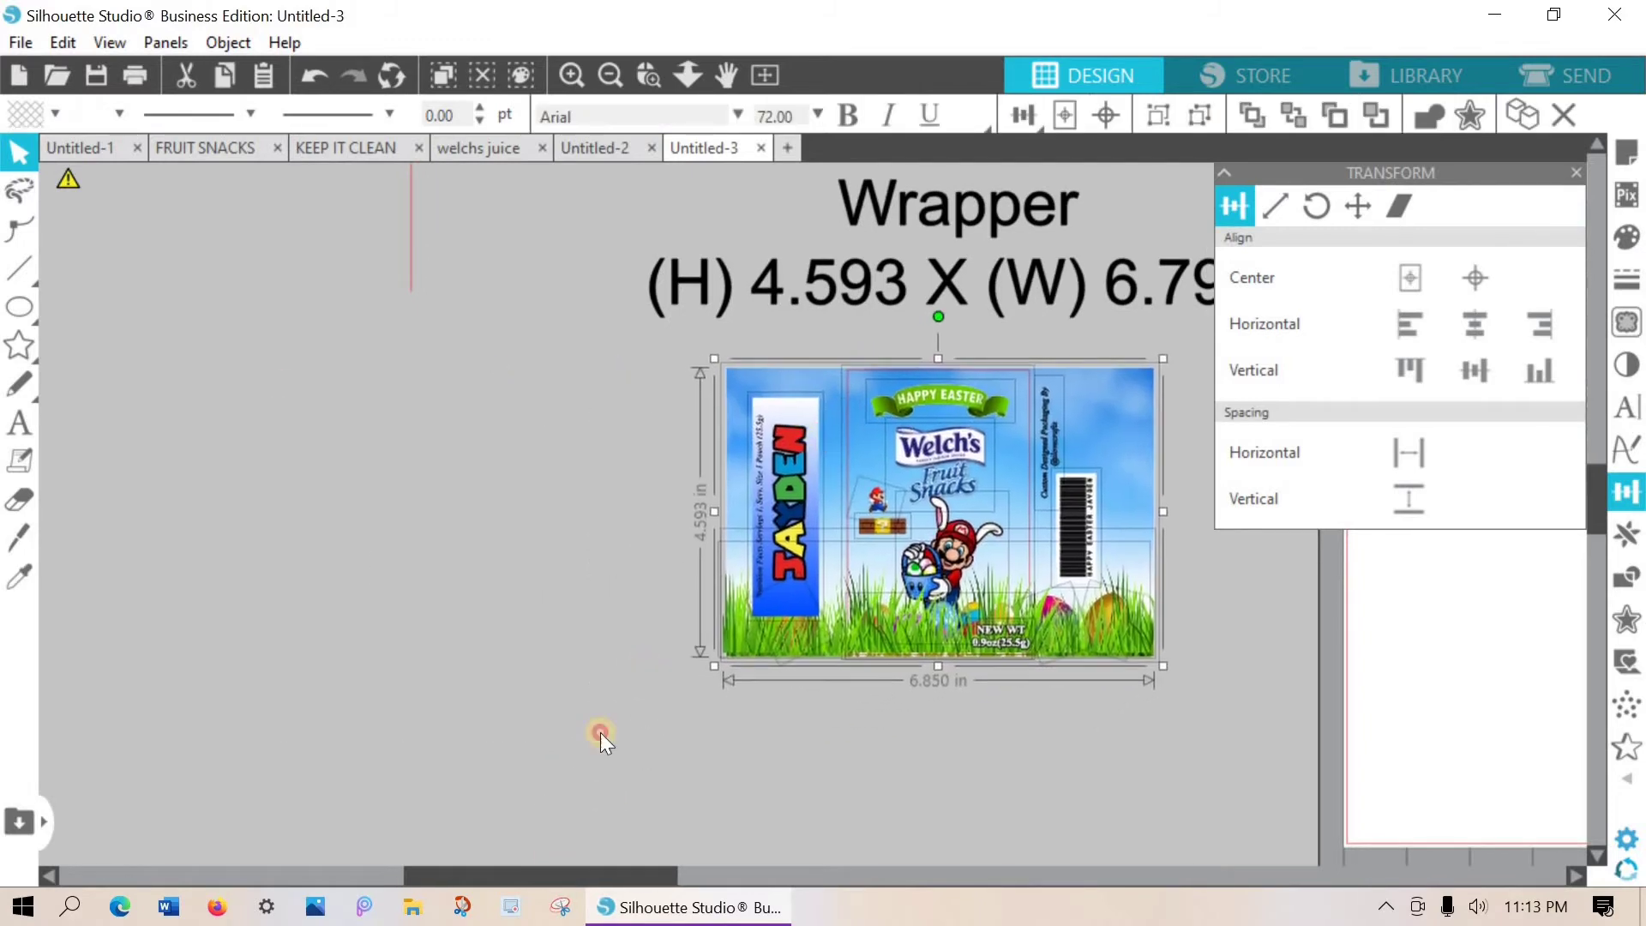
Examine the layout of the finished sample wrapper on the page up close.
{"action": "left_click_drag", "start_coordinate": [747, 827], "coordinate": [867, 832]}
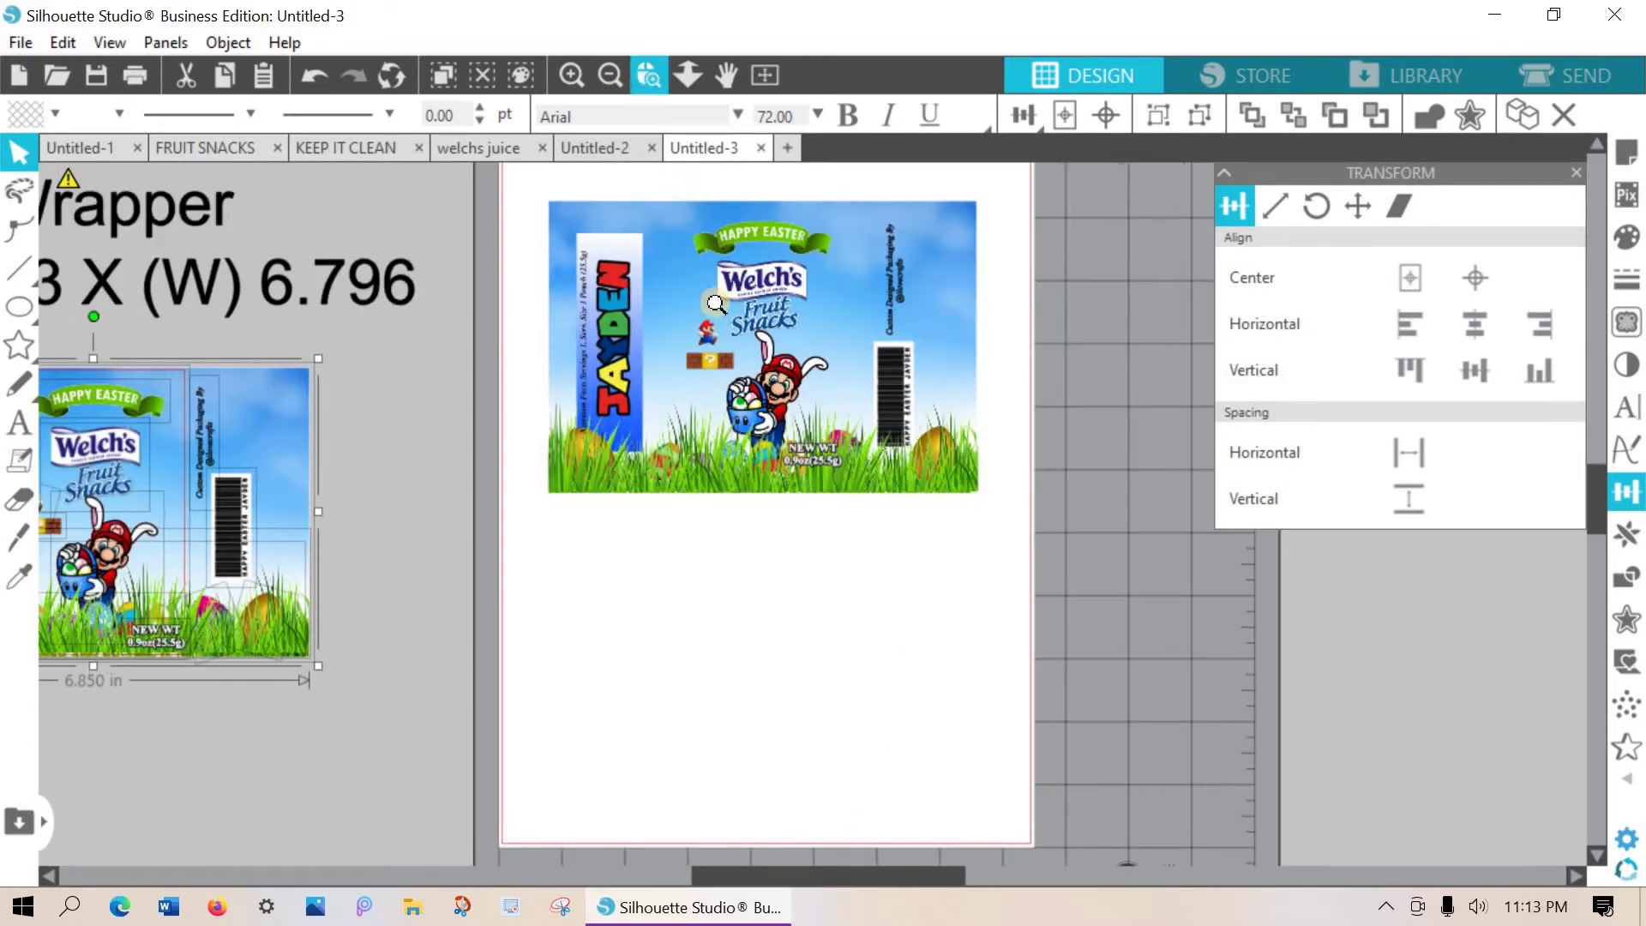
{"action": "scroll", "coordinate": [931, 540], "scroll_direction": "up", "scroll_amount": 5}
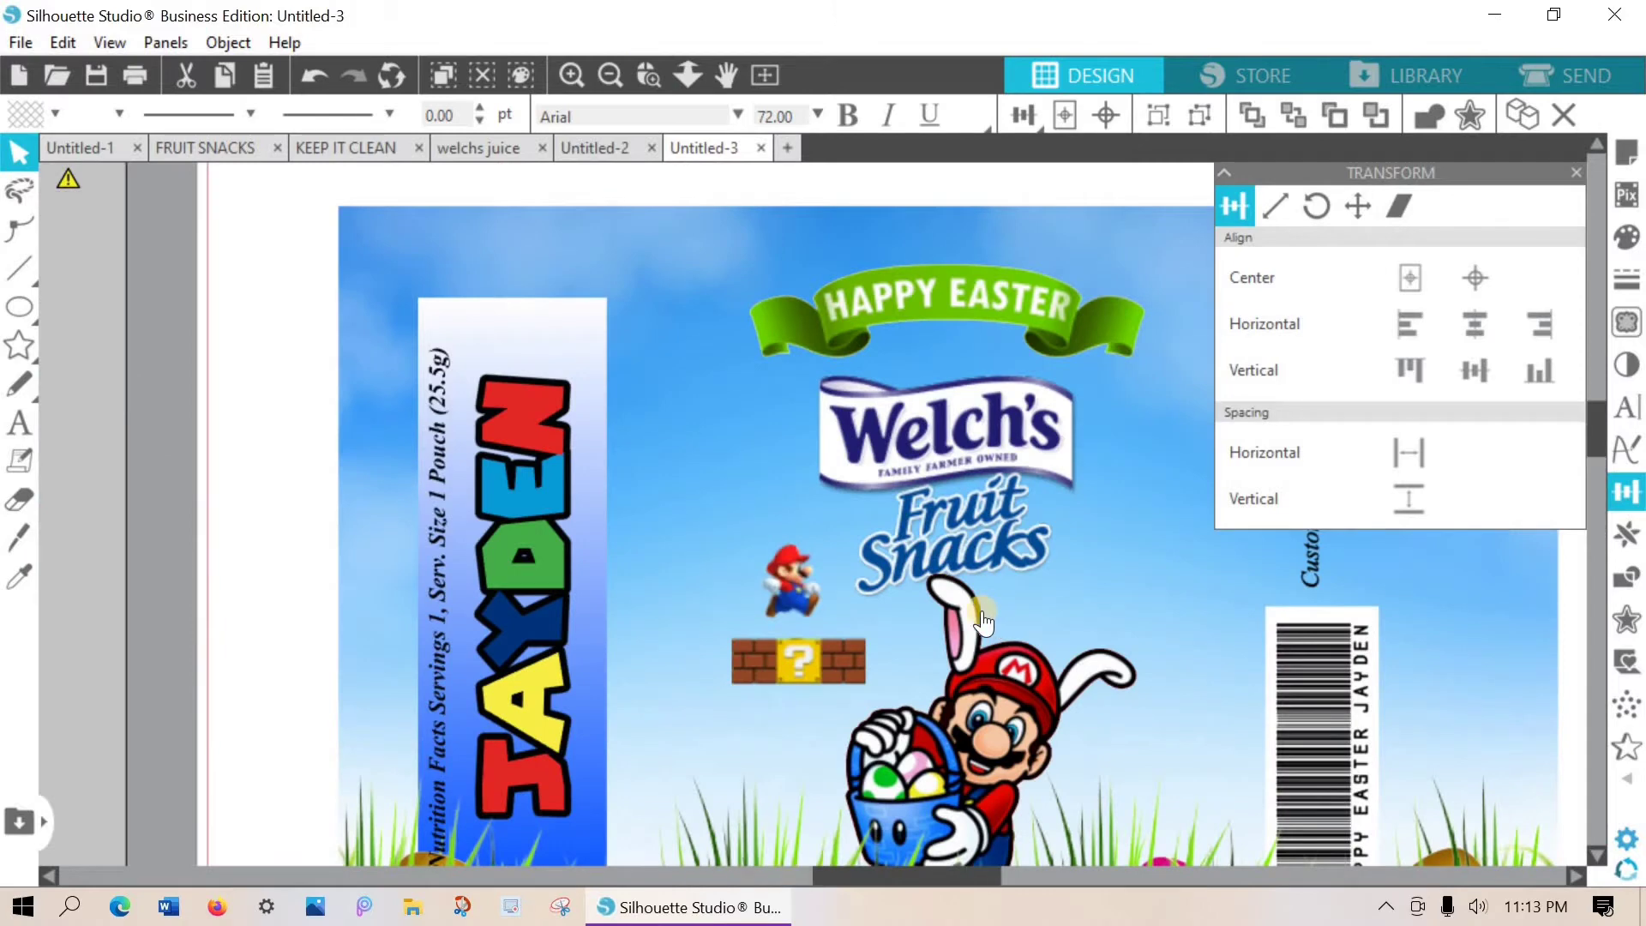
{"action": "scroll", "coordinate": [1182, 455], "scroll_direction": "down", "scroll_amount": 2}
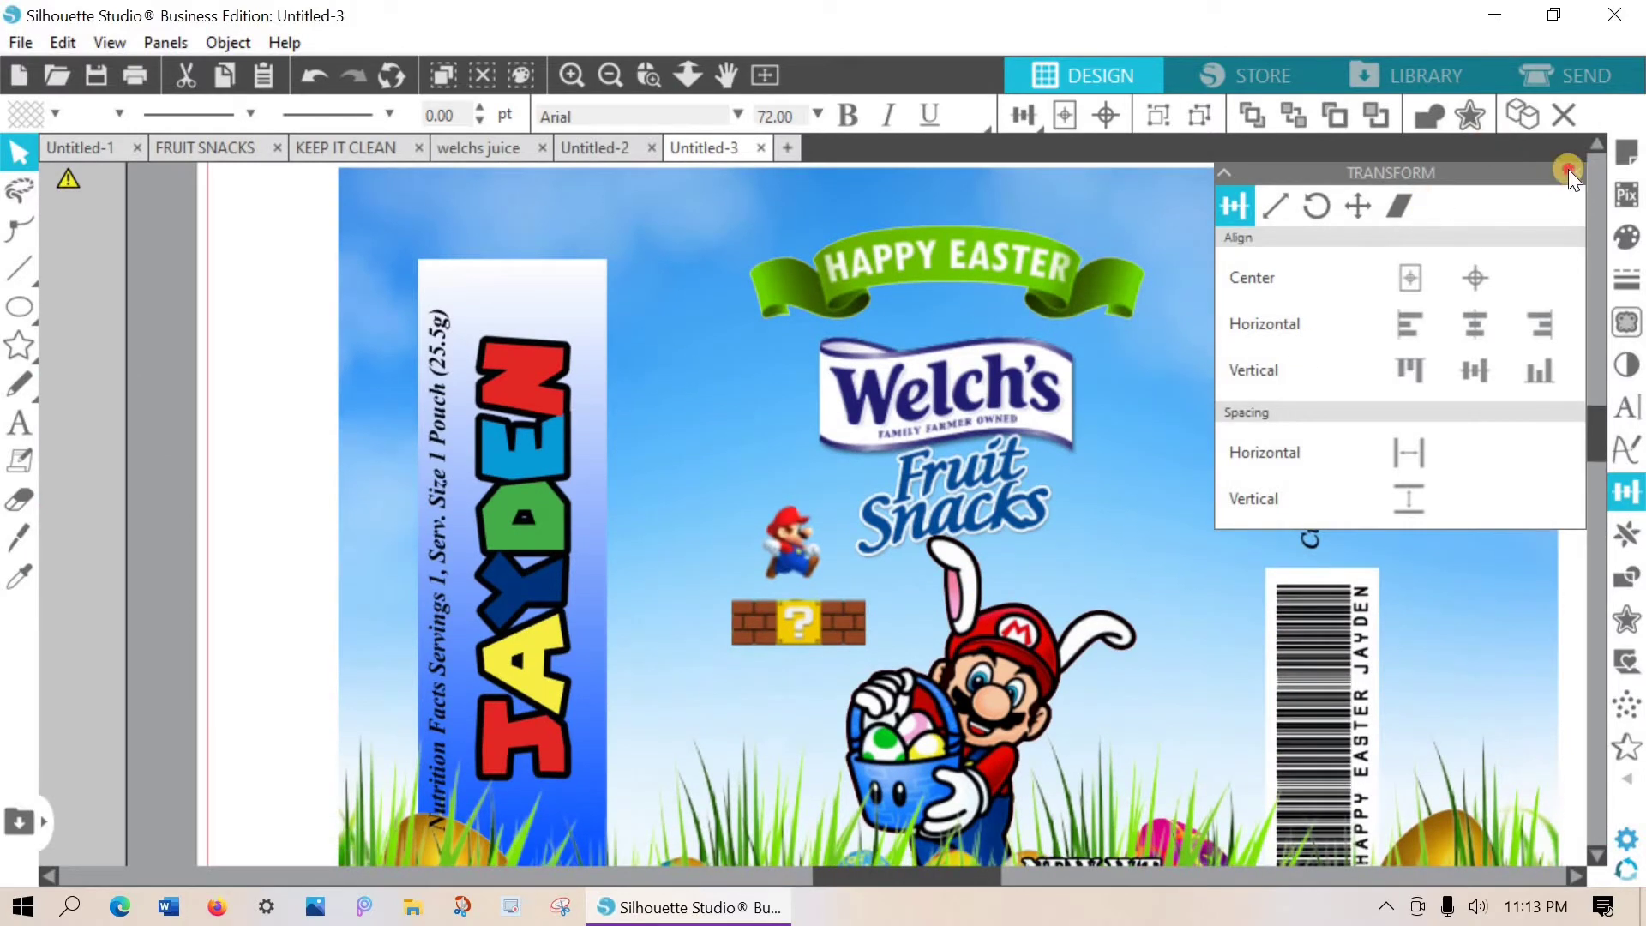
{"action": "left_click", "coordinate": [1578, 175]}
{"action": "left_click_drag", "start_coordinate": [826, 873], "coordinate": [843, 872]}
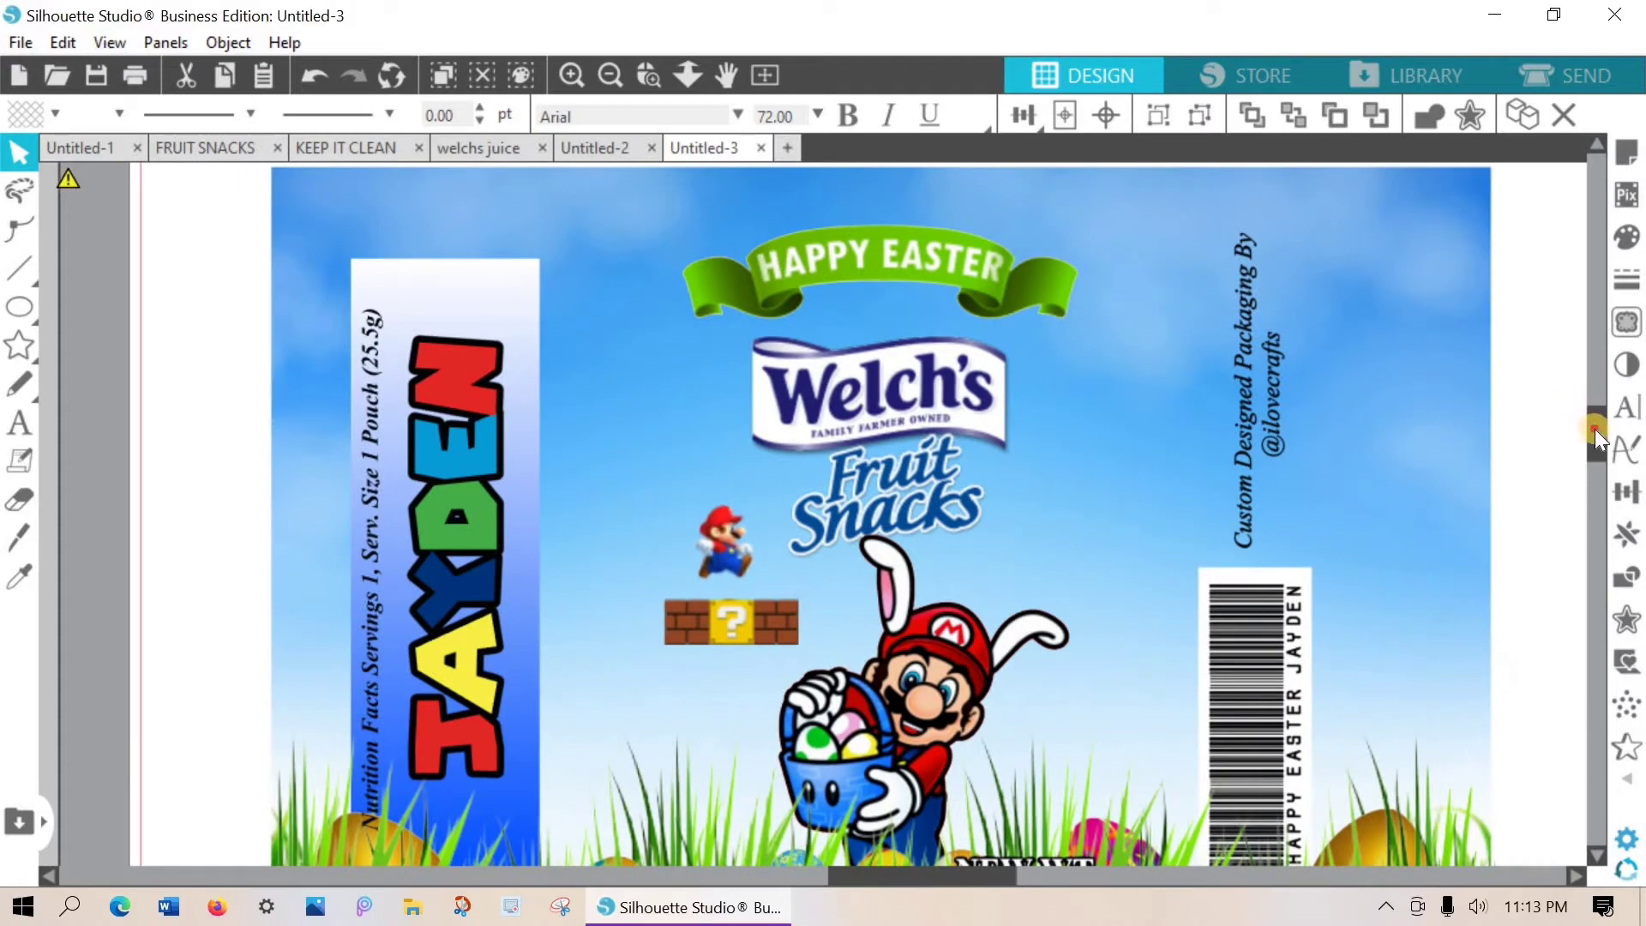
{"action": "left_click_drag", "start_coordinate": [1594, 429], "coordinate": [1596, 431]}
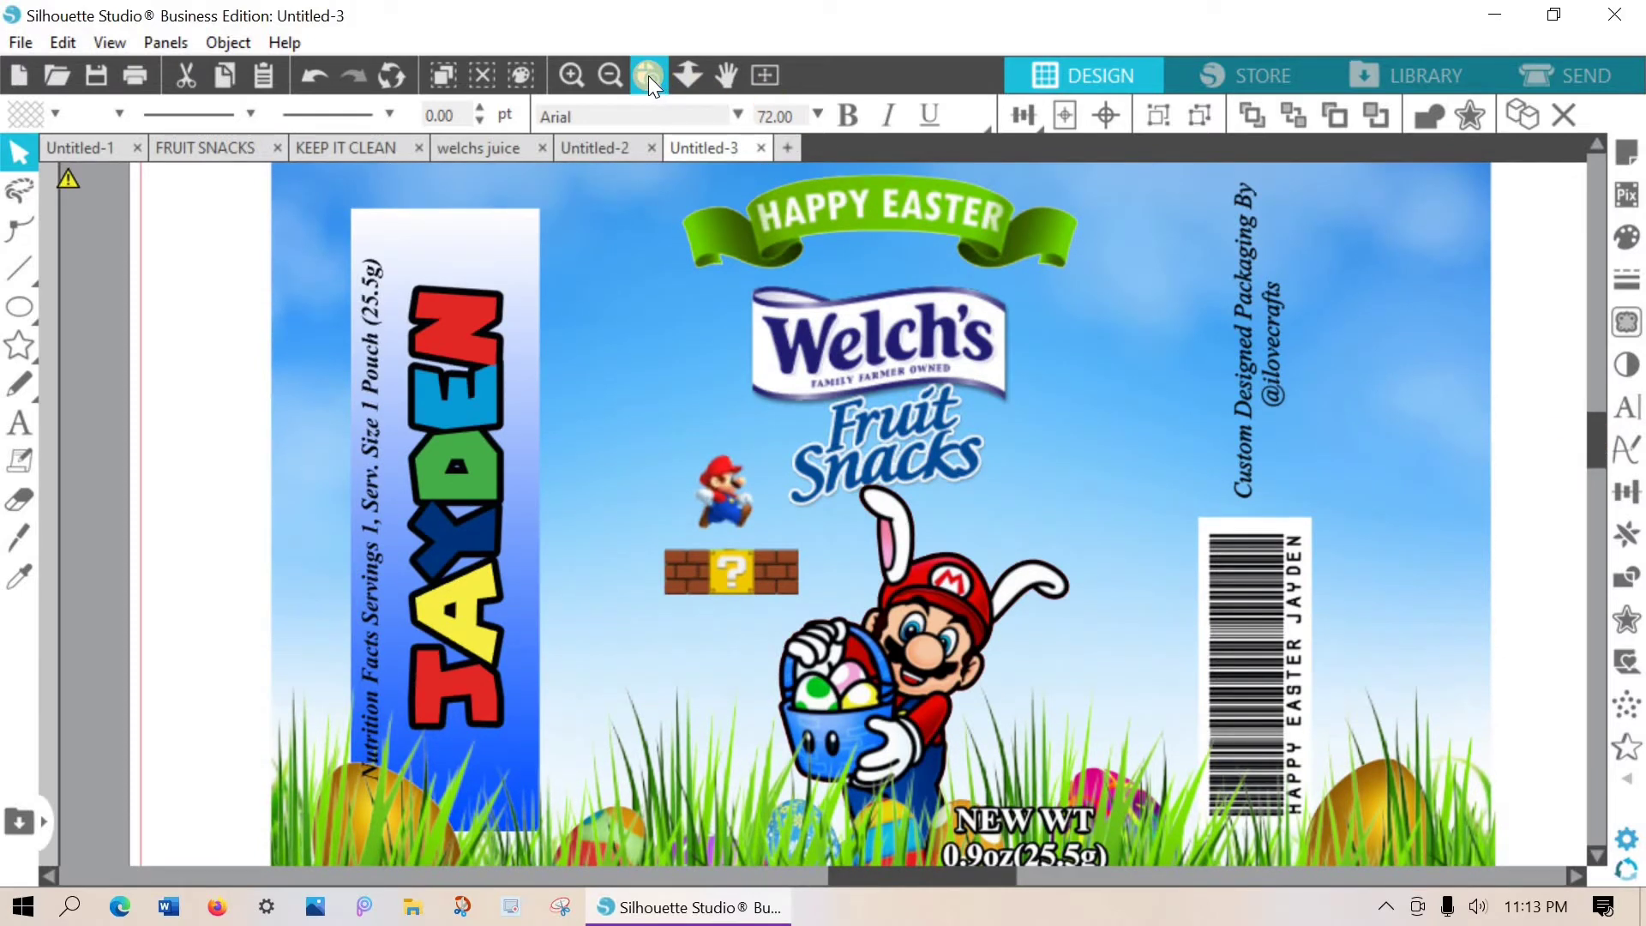